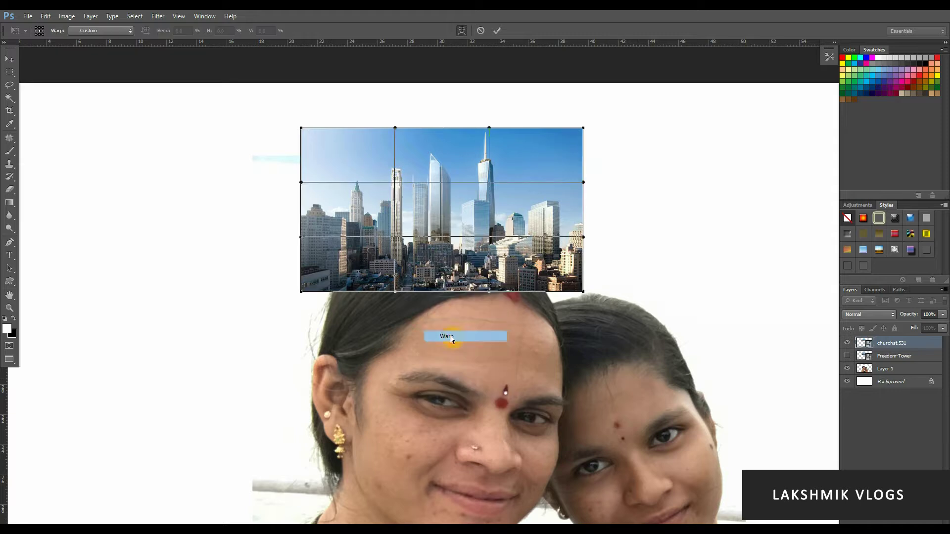
- Warp the skyline image's lower corners and bottom edge to fit the older woman's hairline
drag(301, 291, 349, 383)
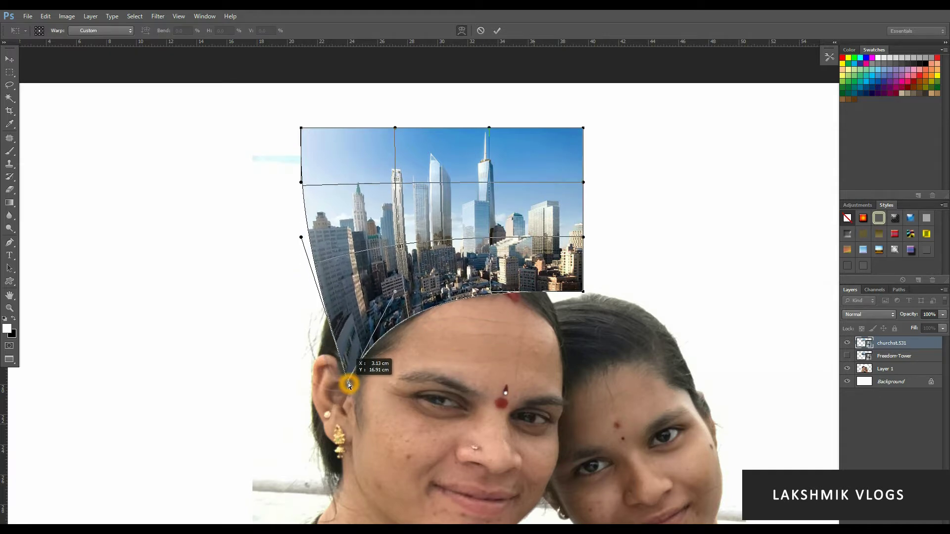
drag(489, 291, 483, 277)
drag(582, 293, 555, 328)
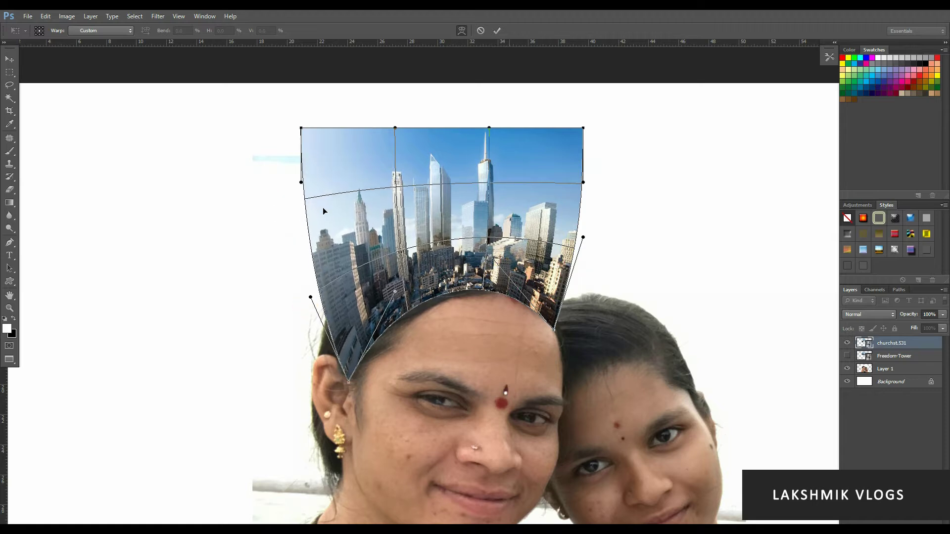
- Bend the skyline's left side outward by moving its upper corner down and reshaping the left edge
drag(302, 128, 225, 242)
drag(247, 260, 299, 325)
drag(226, 245, 206, 268)
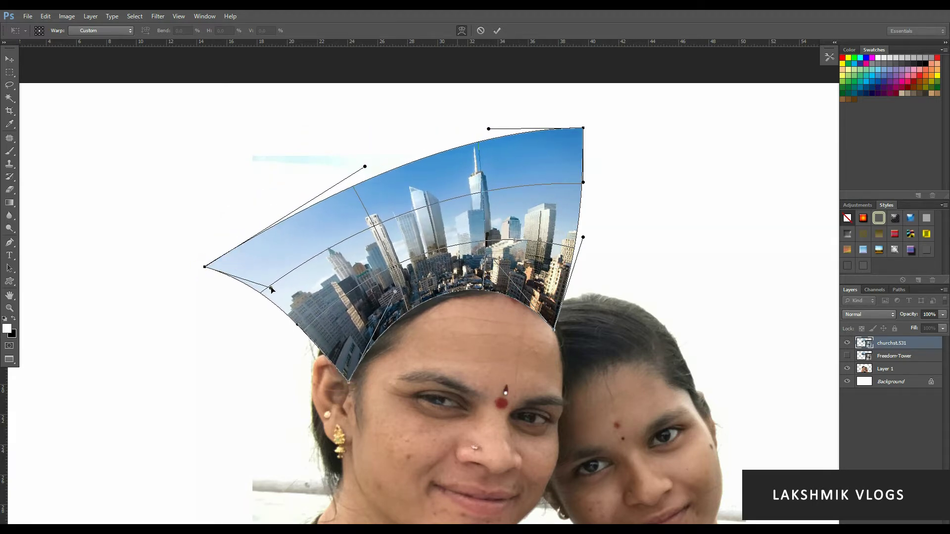
drag(271, 288, 267, 294)
- Arch the skyline's top edge, pull its right side inward to complete the fan shape, and apply the warp
drag(583, 237, 558, 227)
drag(489, 128, 405, 134)
drag(334, 147, 321, 129)
drag(404, 134, 378, 83)
drag(581, 127, 540, 116)
drag(582, 180, 555, 189)
key(Return)
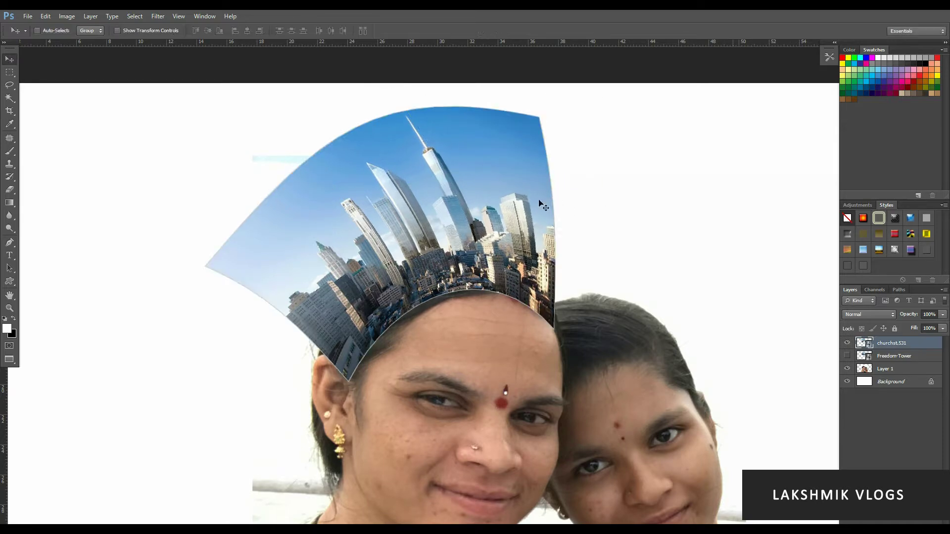
- Duplicate the warped skyline onto the younger woman's head and rotate the copy about 18.7°
scroll(453, 233, down, 5)
scroll(454, 238, up, 3)
drag(456, 240, 629, 250)
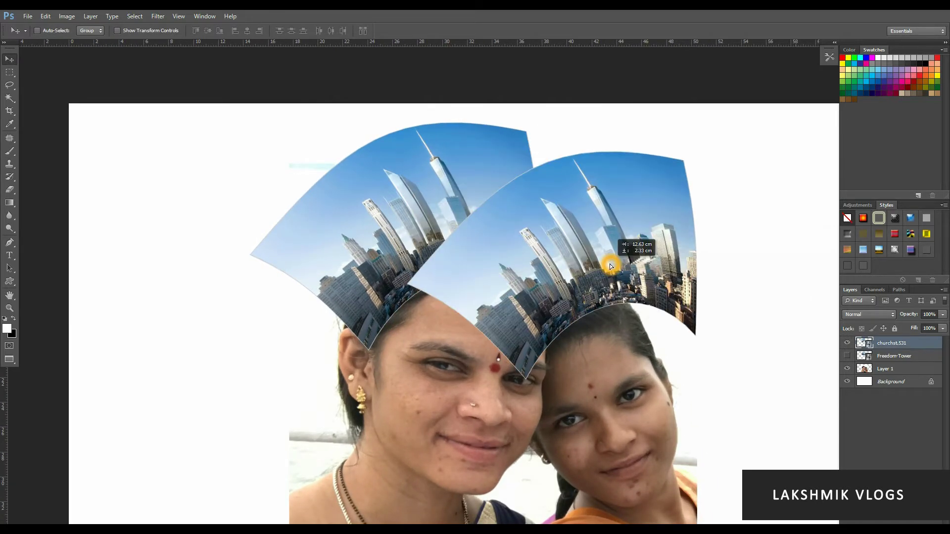
key(ctrl+t)
drag(726, 229, 743, 295)
mouse_move(627, 288)
mouse_down()
mouse_move(637, 299)
mouse_move(633, 294)
mouse_up()
right_click(613, 273)
click(633, 330)
click(507, 353)
- Warp the skyline copy's lower edge around the younger woman's hairline and raise the curve of its top edge
right_click(617, 286)
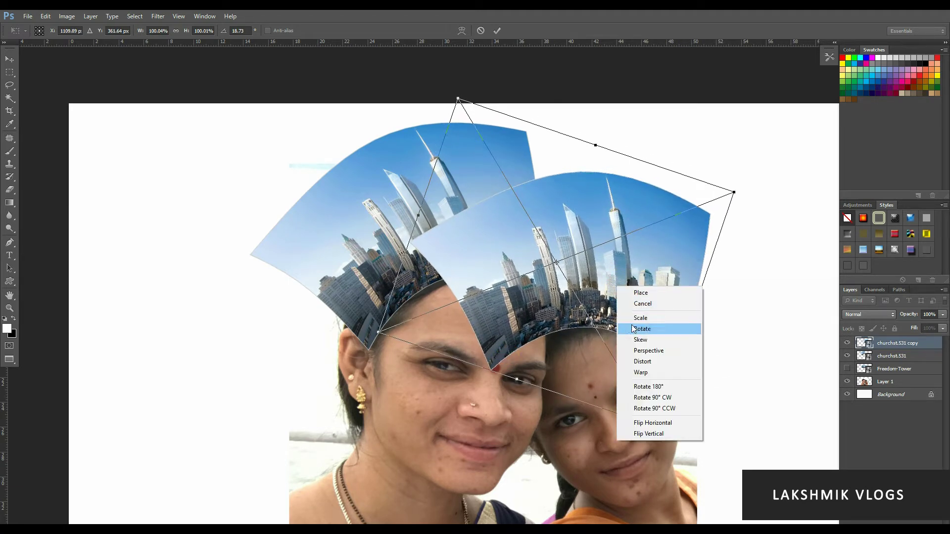
click(641, 372)
drag(521, 334, 532, 391)
drag(594, 328, 596, 320)
drag(490, 241, 510, 202)
drag(594, 144, 623, 141)
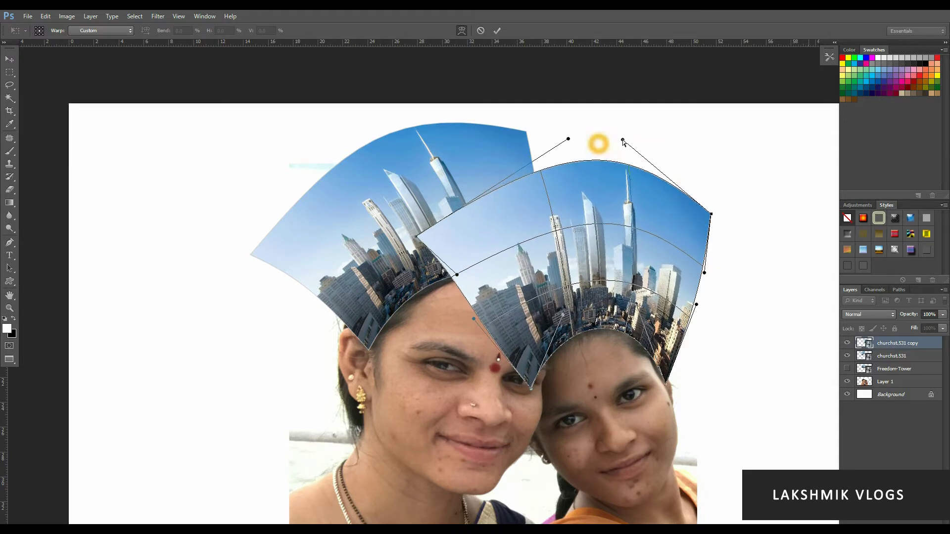
- Narrow the skyline copy by pulling in its left side and lower right corner, and apply the warp
drag(419, 238, 436, 207)
drag(473, 319, 502, 299)
drag(458, 263, 490, 265)
drag(674, 352, 668, 348)
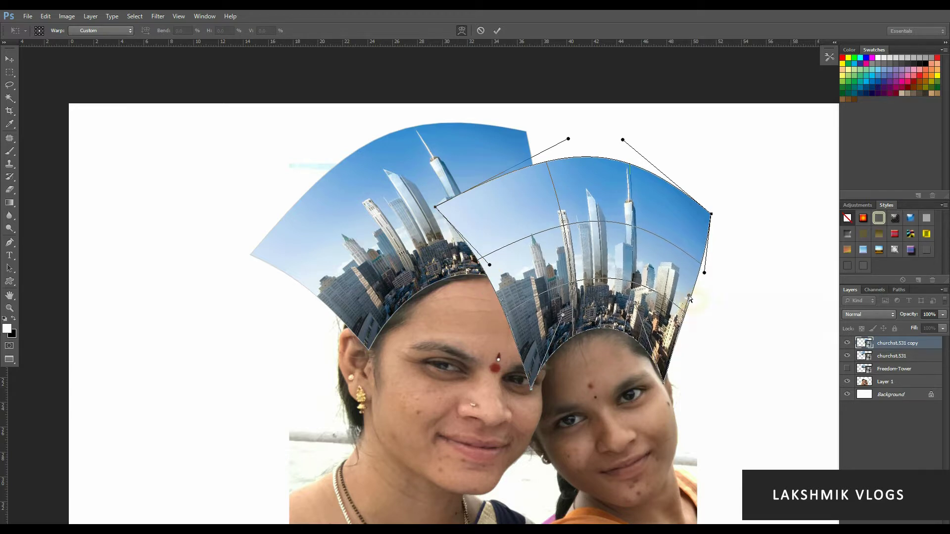
key(Return)
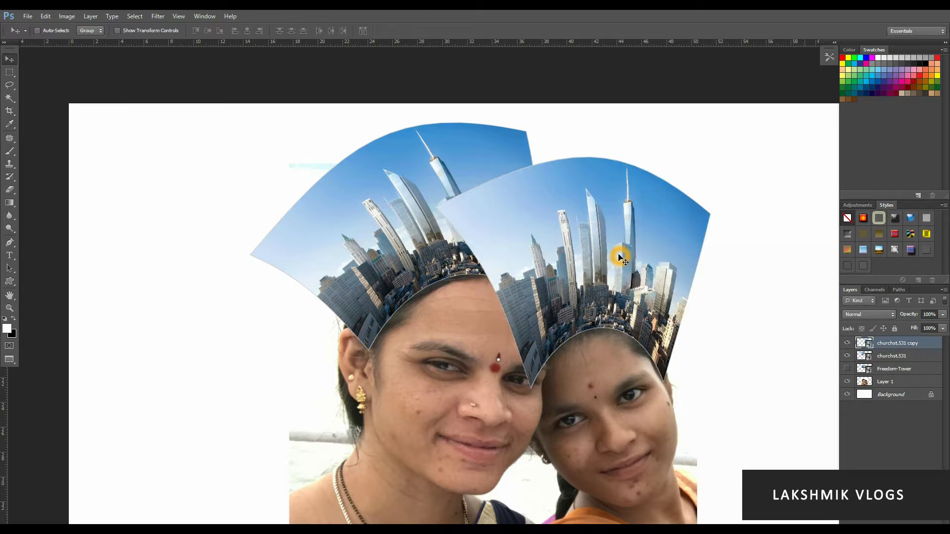
- Rasterize the churchst.531 and churchst.531 copy smart object layers
ctrl+click(913, 357)
right_click(913, 358)
click(863, 283)
- Hide the churchst.531 copy layer and make the churchst.531 layer active
click(900, 344)
scroll(663, 248, up, 8)
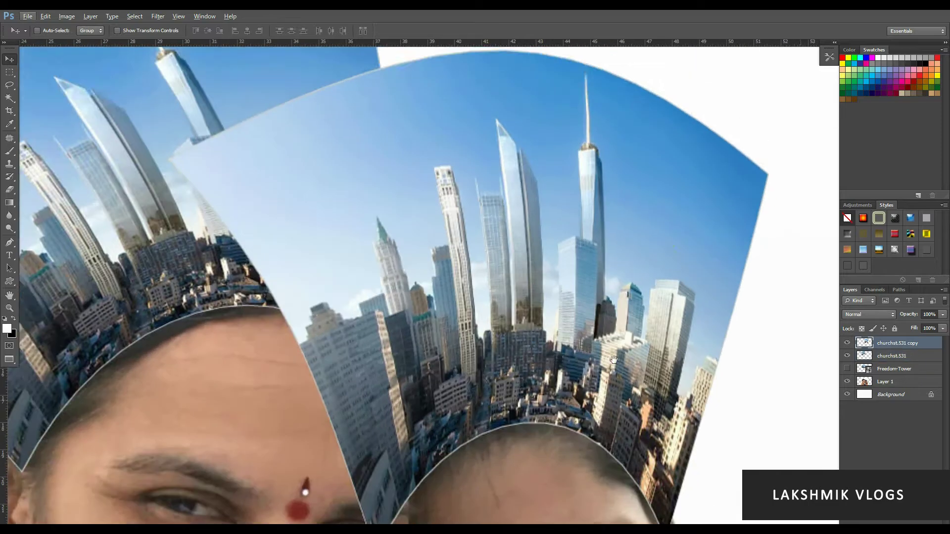
drag(614, 360, 670, 330)
drag(547, 333, 770, 404)
click(847, 343)
click(892, 356)
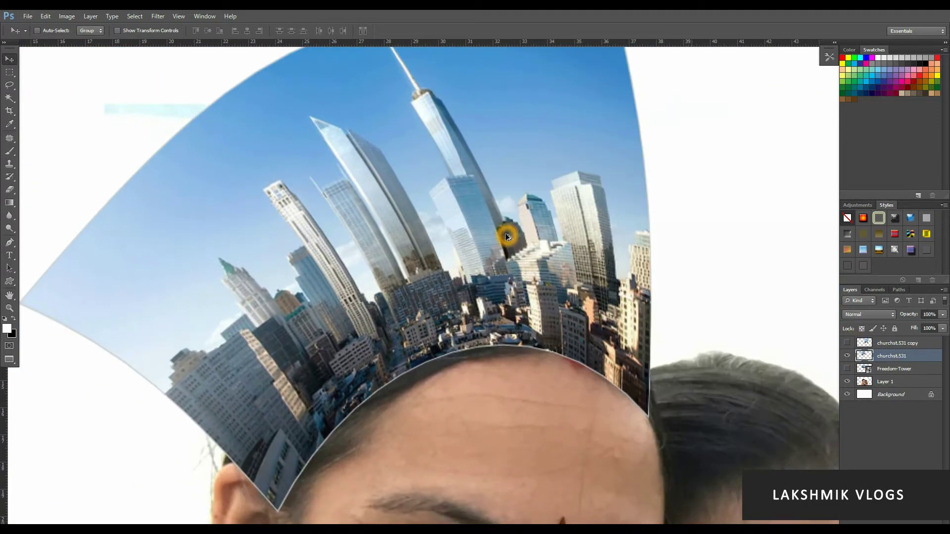
- Erase the skyline's hard lower edge along the older woman's ear and hairline with a soft eraser
scroll(634, 307, up, 5)
drag(309, 517, 495, 245)
key(p)
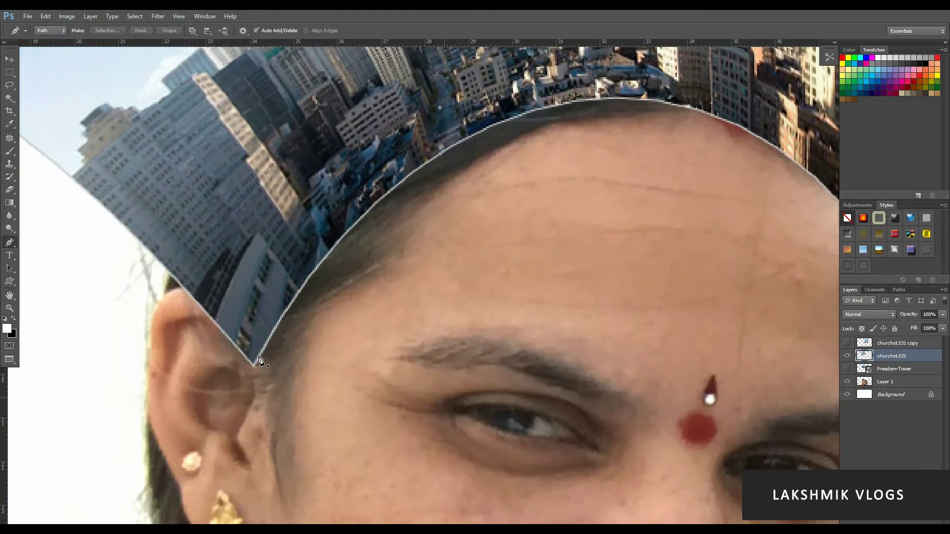
key(e)
mouse_move(259, 360)
mouse_down()
mouse_move(222, 341)
mouse_move(182, 311)
mouse_up()
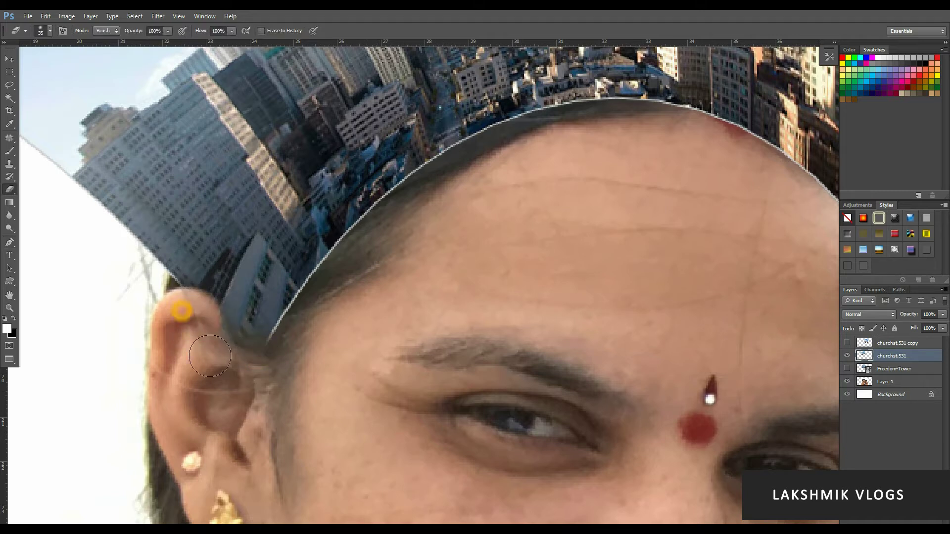
mouse_move(218, 362)
mouse_down()
mouse_move(271, 381)
mouse_move(321, 284)
mouse_move(420, 184)
mouse_move(410, 203)
mouse_move(453, 160)
mouse_move(560, 116)
mouse_move(464, 164)
mouse_up()
mouse_move(645, 131)
mouse_down()
mouse_move(430, 239)
mouse_move(564, 260)
mouse_move(524, 221)
mouse_move(646, 242)
mouse_up()
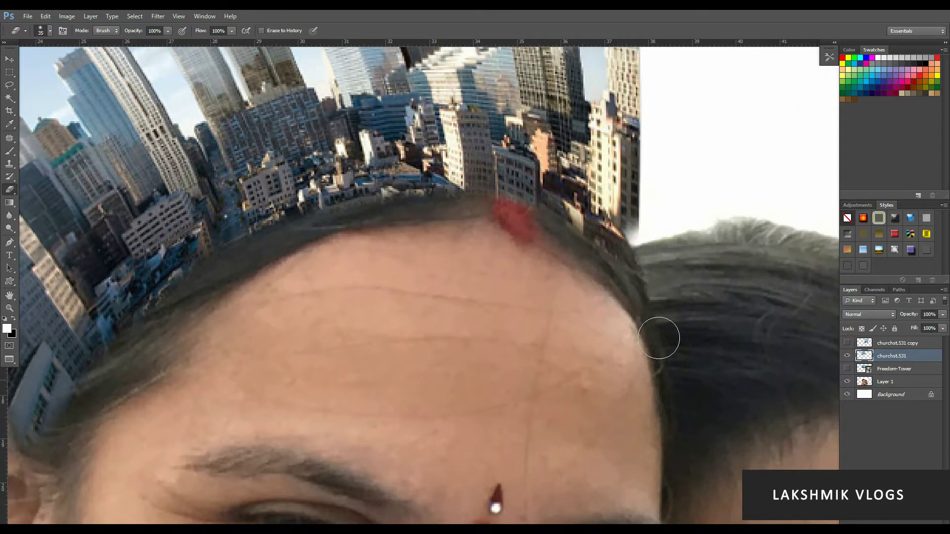
- Start a Pen path at the skyline's left edge and trace up the side of the tan rooftop block
scroll(574, 346, down, 6)
scroll(415, 346, up, 5)
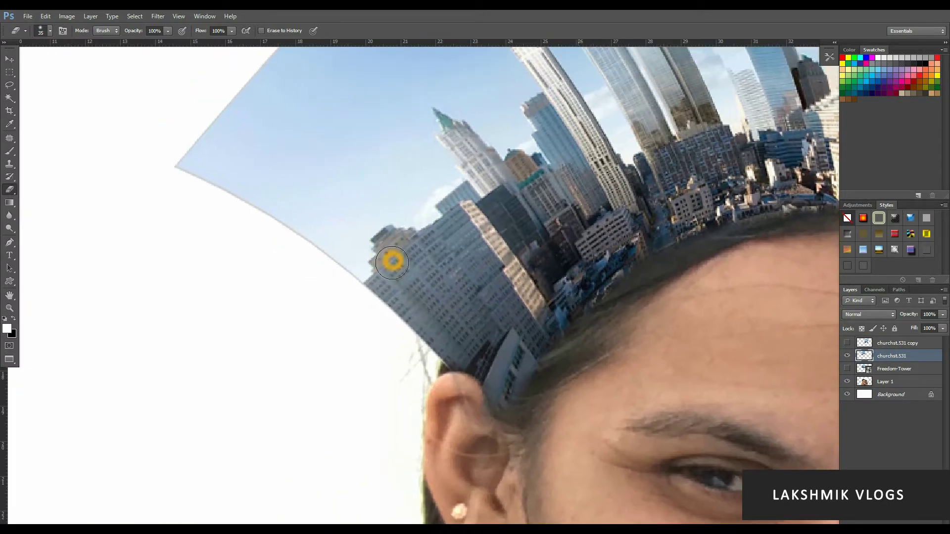
key(p)
scroll(347, 277, up, 5)
scroll(346, 277, up, 3)
click(392, 283)
click(435, 216)
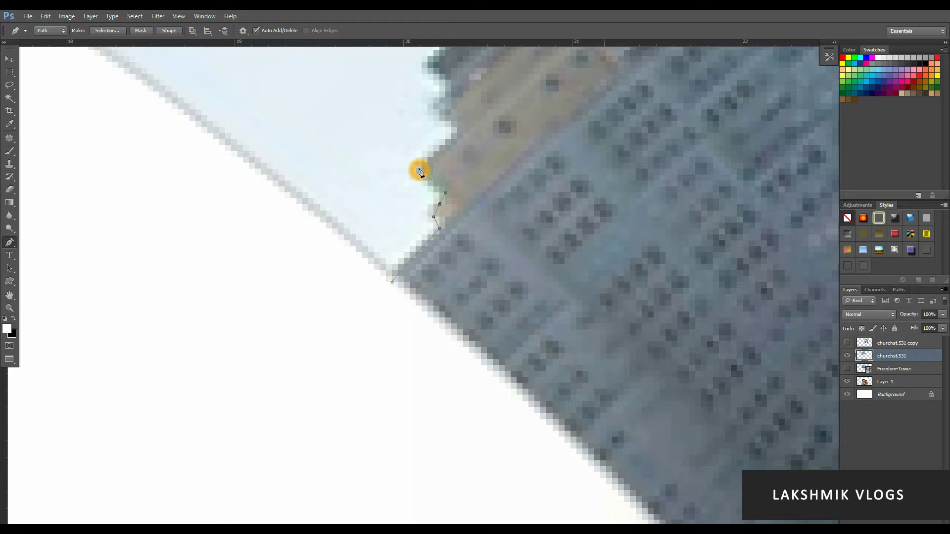
click(439, 110)
- Continue the path over the tan rooftop block and along the long grey building's roof
drag(467, 90, 477, 263)
click(463, 264)
click(445, 235)
click(516, 168)
click(551, 162)
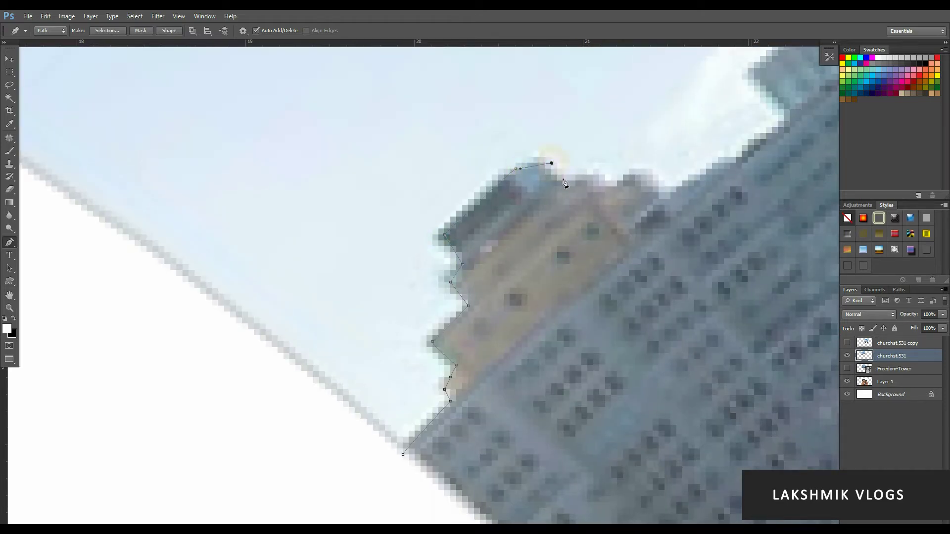
drag(667, 200, 504, 306)
click(598, 249)
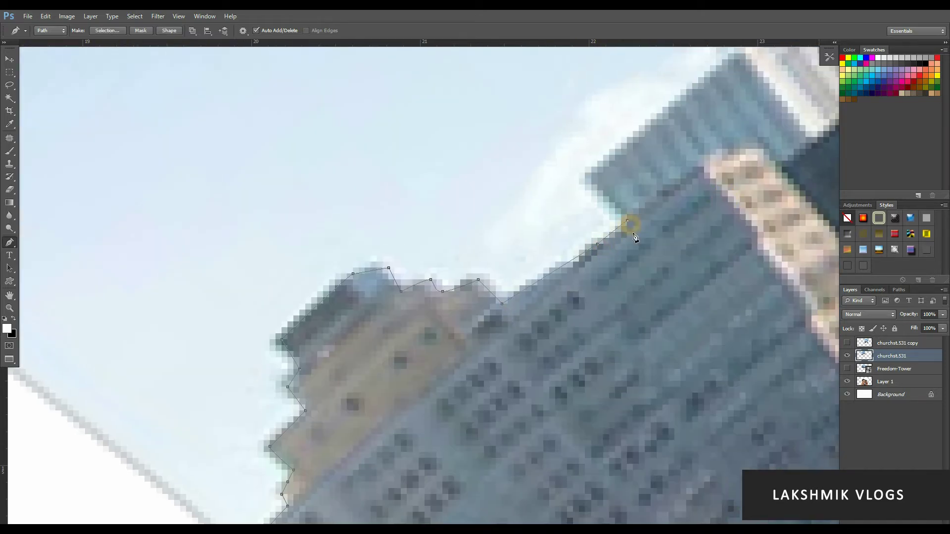
- Trace the path over the small blue building and around the white tower with the green spire
drag(671, 171, 533, 292)
click(608, 168)
drag(616, 119, 617, 253)
click(556, 235)
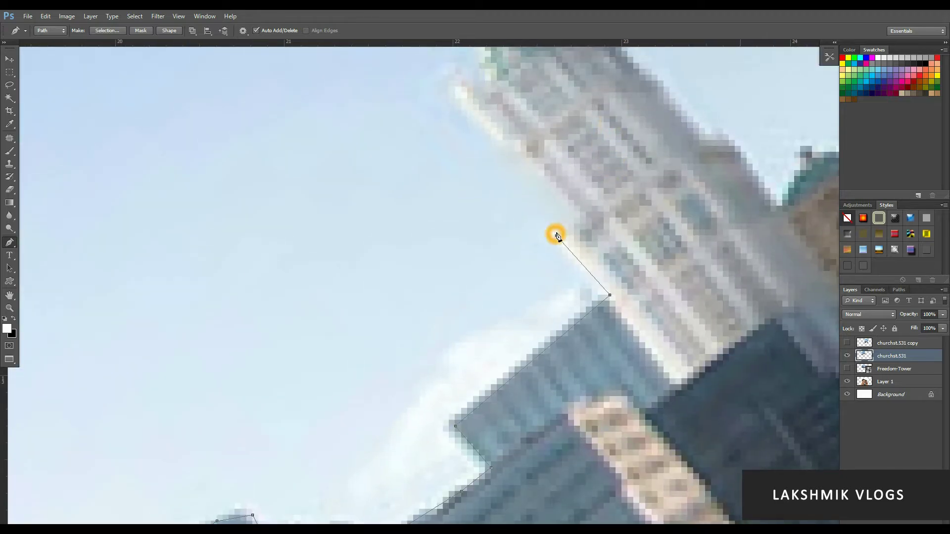
click(579, 217)
drag(540, 139, 681, 418)
click(549, 270)
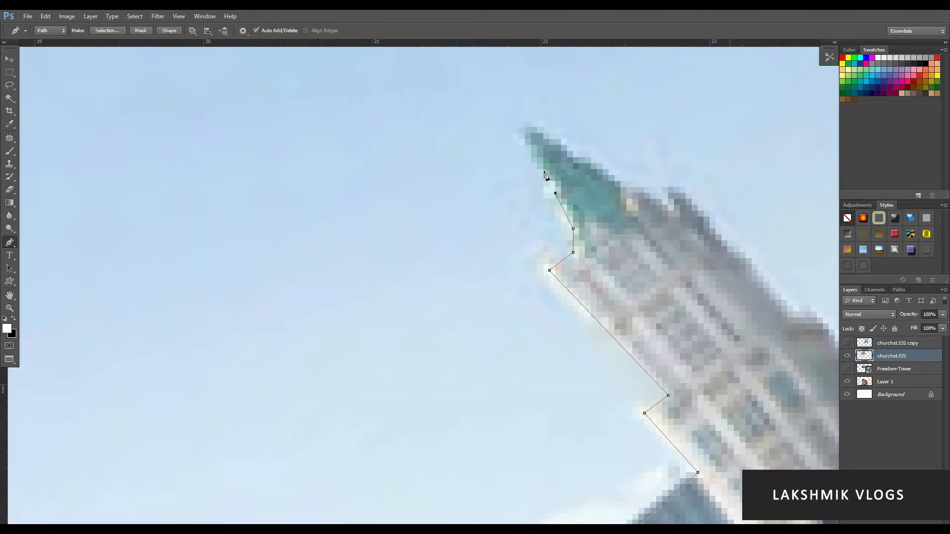
click(531, 122)
click(615, 177)
click(686, 193)
drag(686, 193, 389, 125)
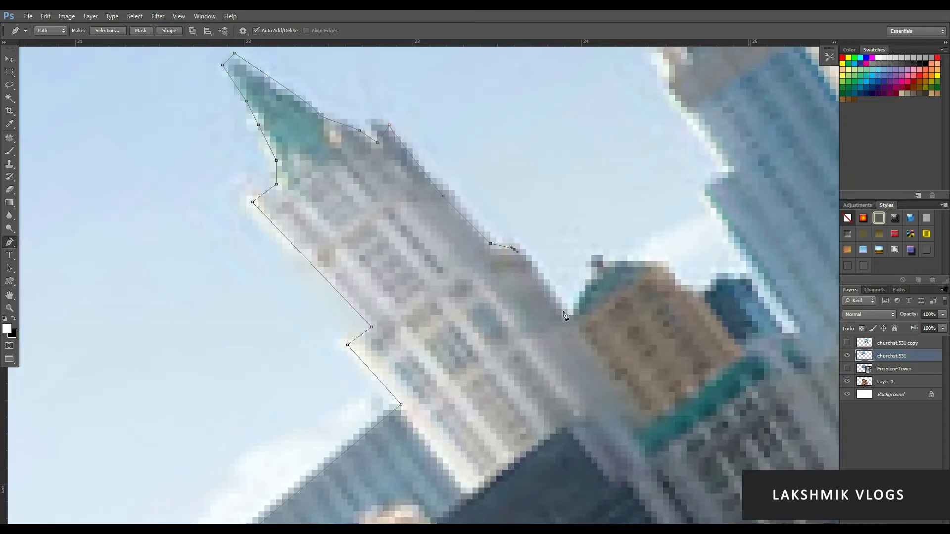
- Extend the path over the brown and dark blue rooftops and around the stepped blue tower's left side and roof
click(604, 267)
click(663, 267)
drag(663, 267, 479, 216)
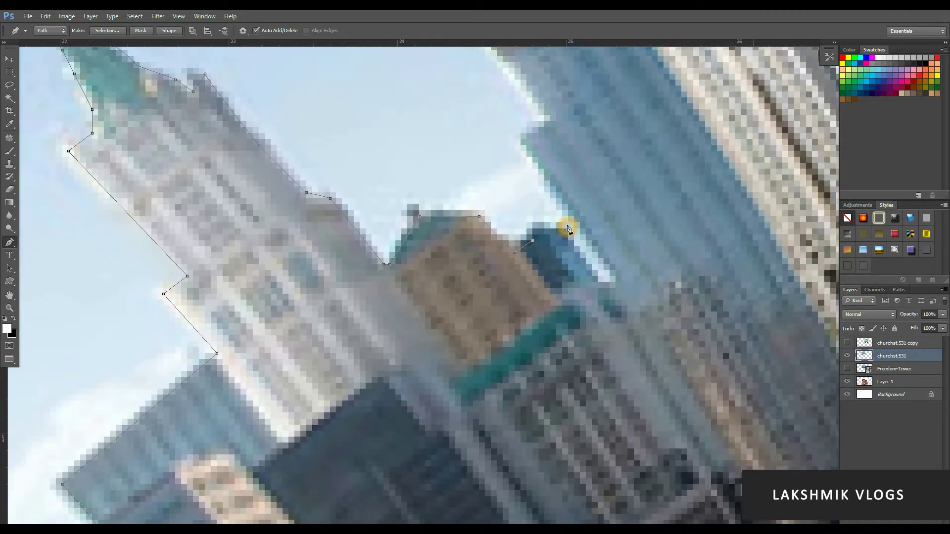
drag(568, 223, 563, 228)
click(550, 127)
drag(536, 90, 608, 355)
click(556, 296)
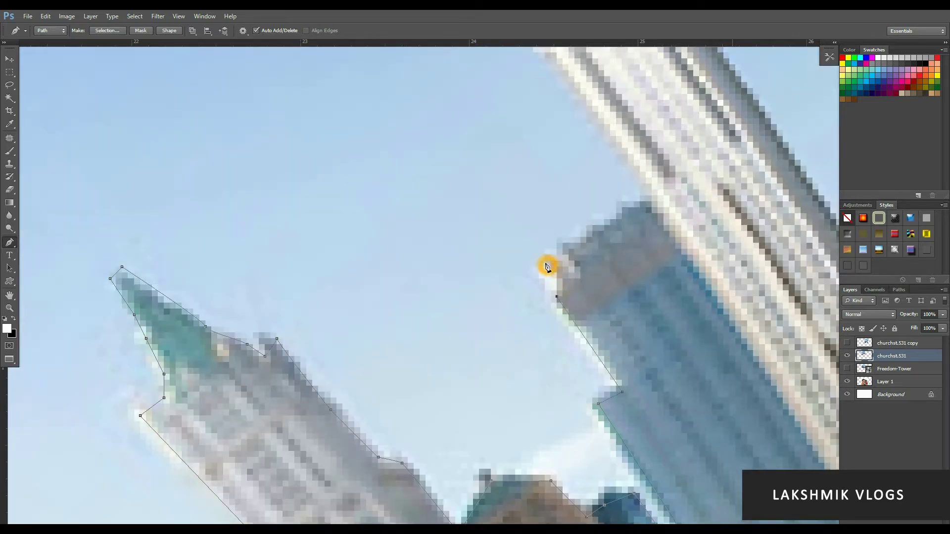
click(651, 199)
- Trace the path around the tall white tower's top and down its right side
drag(644, 135, 712, 425)
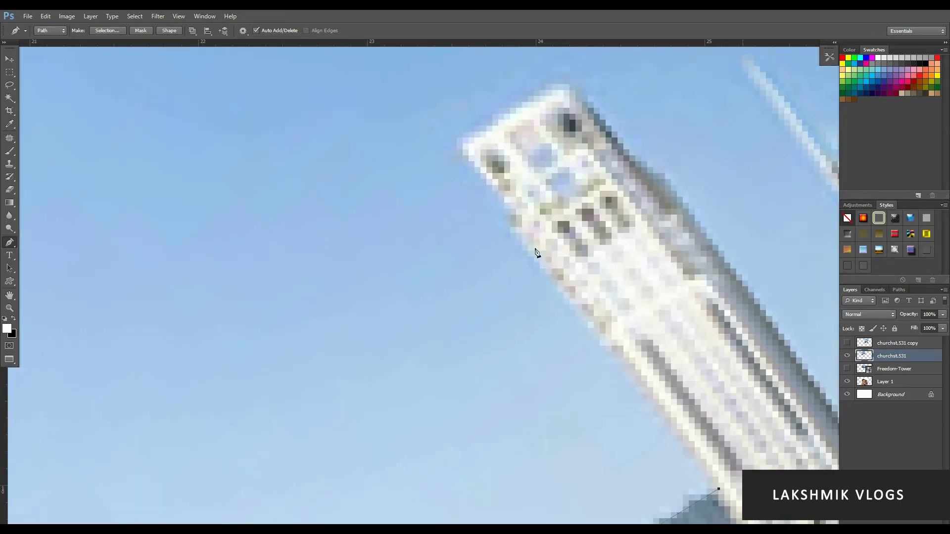
click(516, 227)
drag(717, 281, 564, 197)
drag(667, 500, 668, 413)
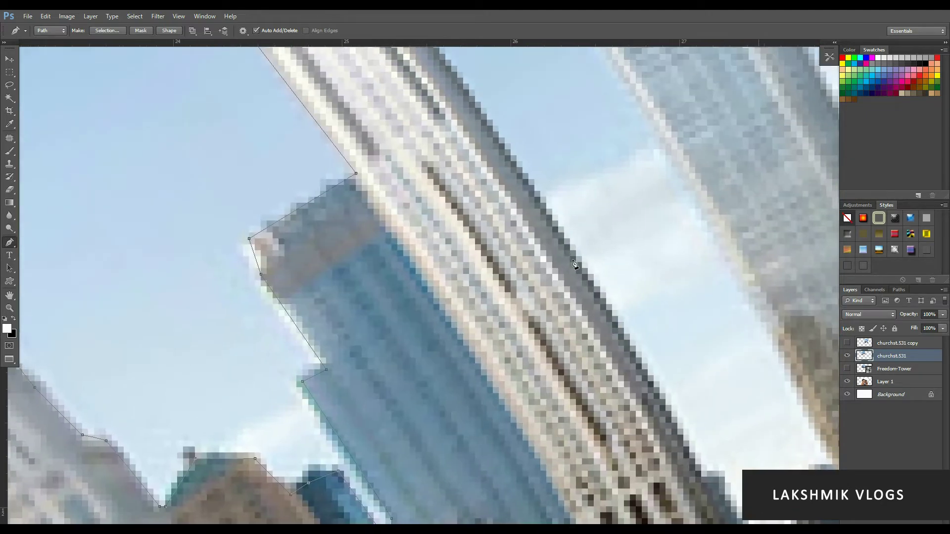
click(669, 422)
drag(649, 356, 480, 127)
click(531, 246)
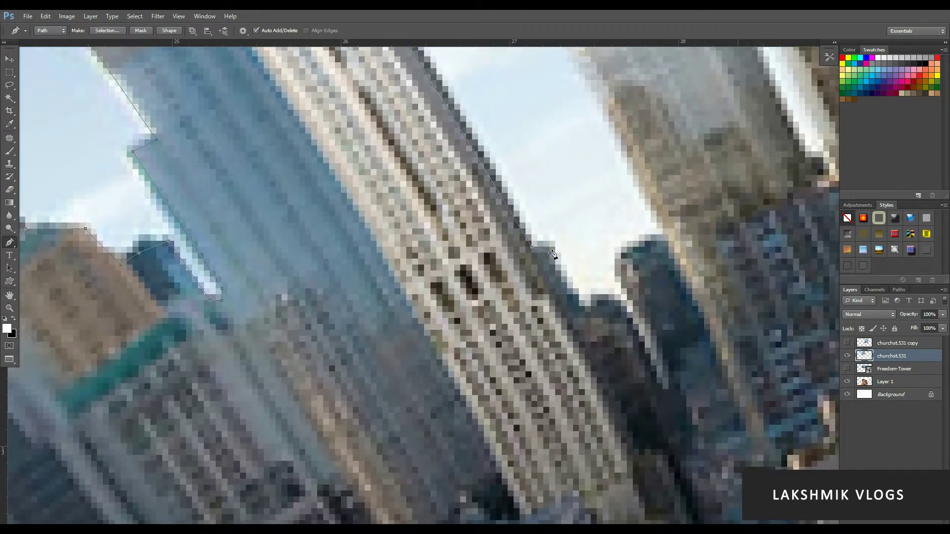
- Continue the path along the low dark rooftops between the white tower and the grey glass tower
click(591, 312)
click(597, 301)
click(614, 301)
click(658, 384)
click(669, 384)
- Trace the path around the grey glass tower, including its two thin antennas and its right side
drag(643, 140, 710, 341)
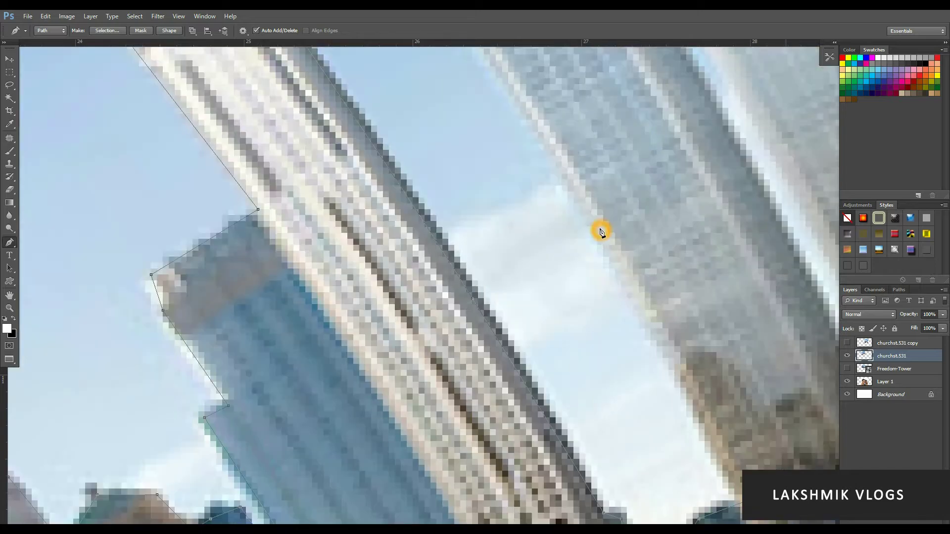
drag(600, 228, 725, 476)
drag(562, 227, 509, 167)
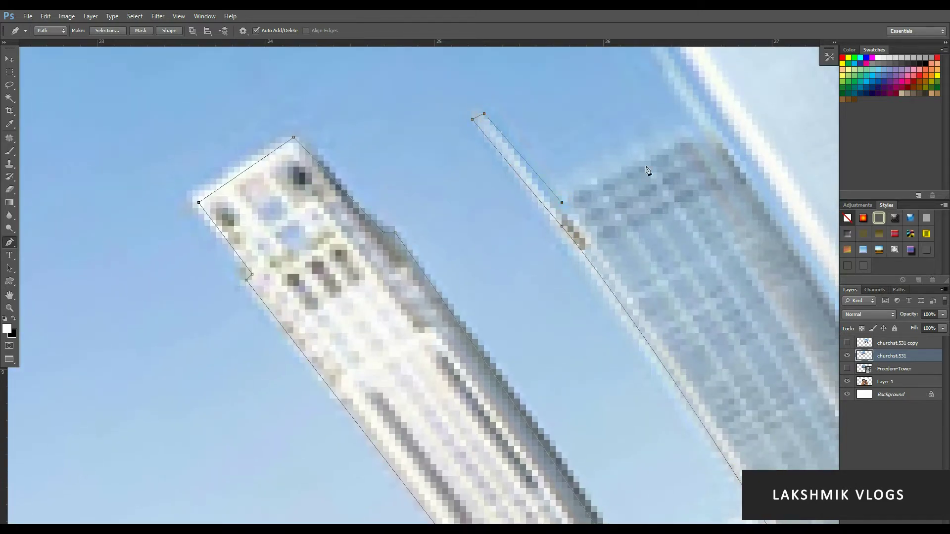
click(680, 130)
drag(702, 130, 577, 356)
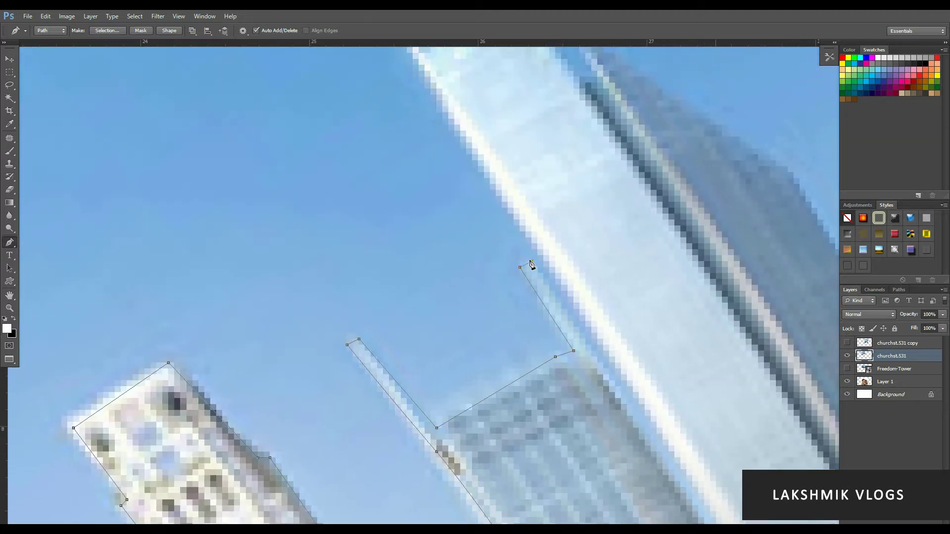
drag(661, 430, 401, 110)
drag(472, 245, 495, 287)
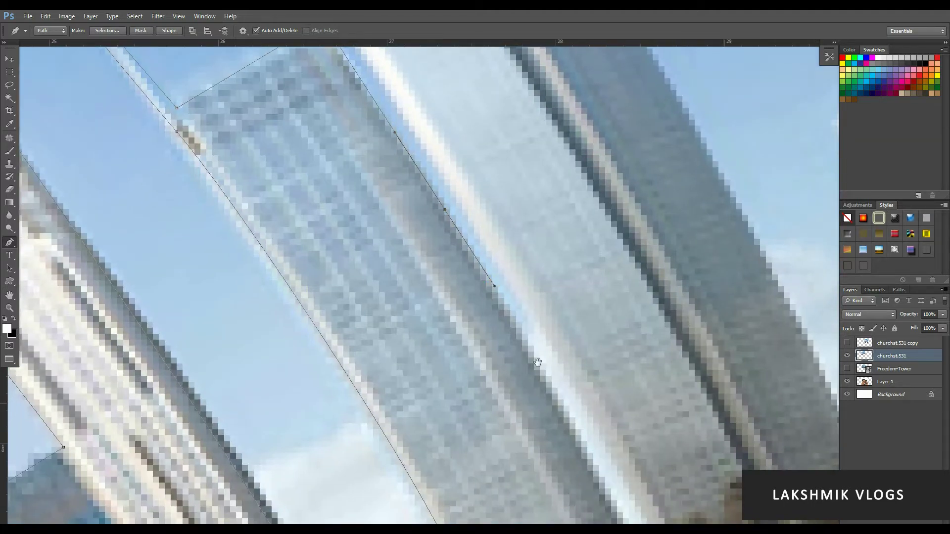
drag(537, 362, 507, 319)
click(490, 297)
- Run the path up the left edge of the tall pointed glass tower to its tip
click(509, 284)
drag(466, 192, 574, 468)
drag(377, 175, 319, 90)
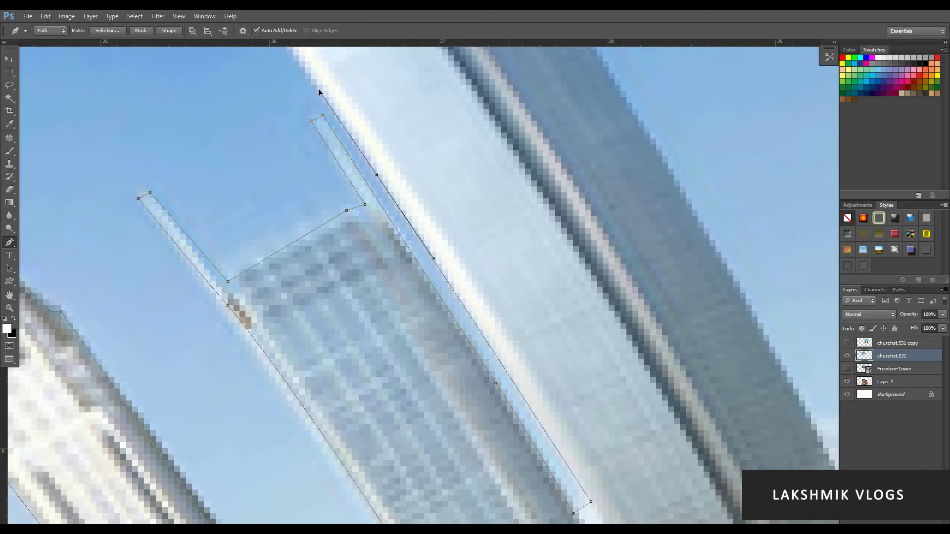
drag(379, 180, 378, 173)
drag(340, 85, 539, 407)
mouse_move(415, 254)
mouse_down()
mouse_move(400, 225)
mouse_move(416, 248)
mouse_up()
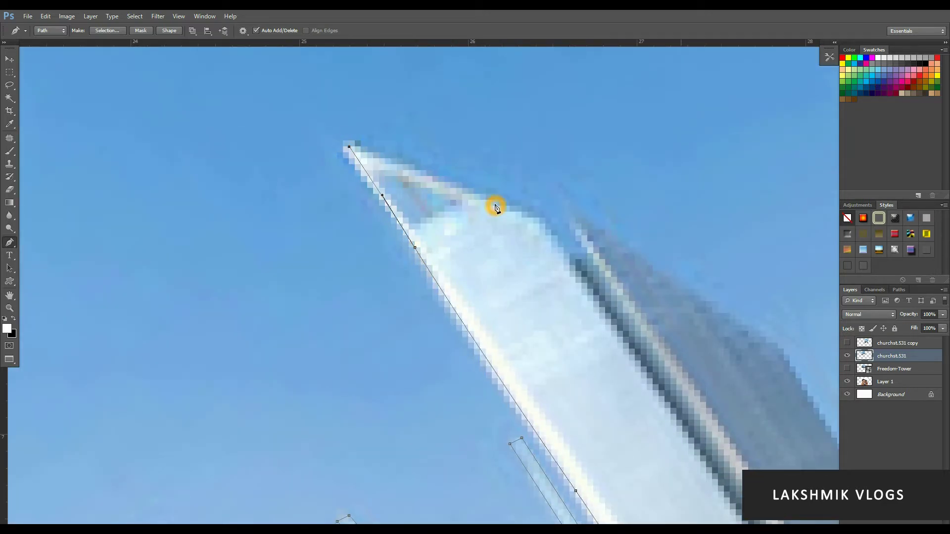
- Trace the path over the pointed glass tower's sloping roof and down its right edge
drag(497, 206, 549, 223)
drag(642, 256, 371, 119)
drag(515, 221, 307, 84)
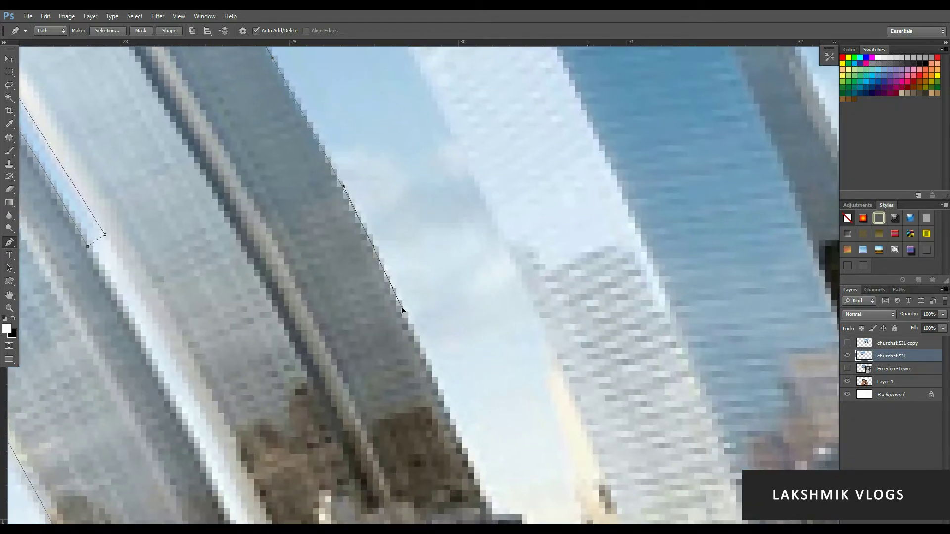
drag(455, 409, 351, 193)
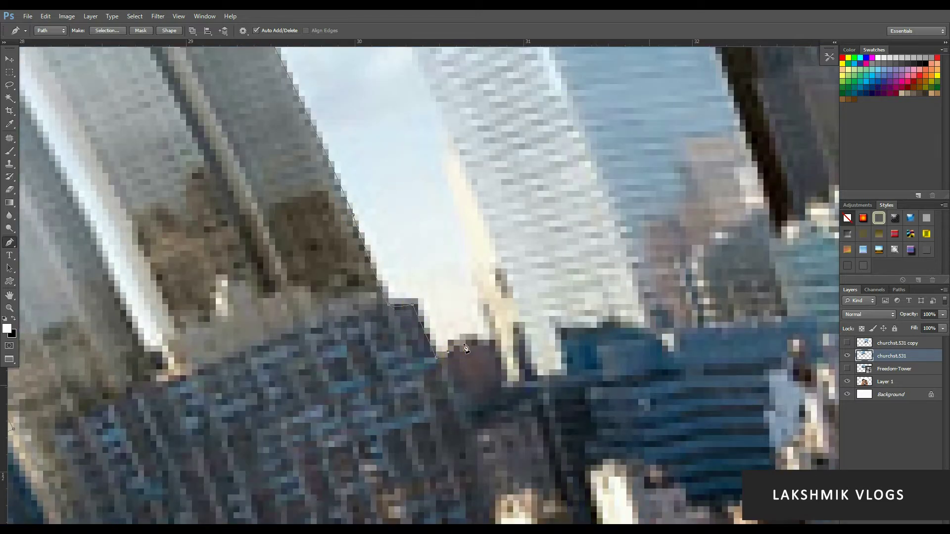
- Trace the path up the left edge of the short white-and-blue glass tower and onto its roof corner
click(489, 322)
drag(472, 274, 484, 263)
click(460, 156)
drag(452, 102, 564, 432)
drag(459, 230, 436, 192)
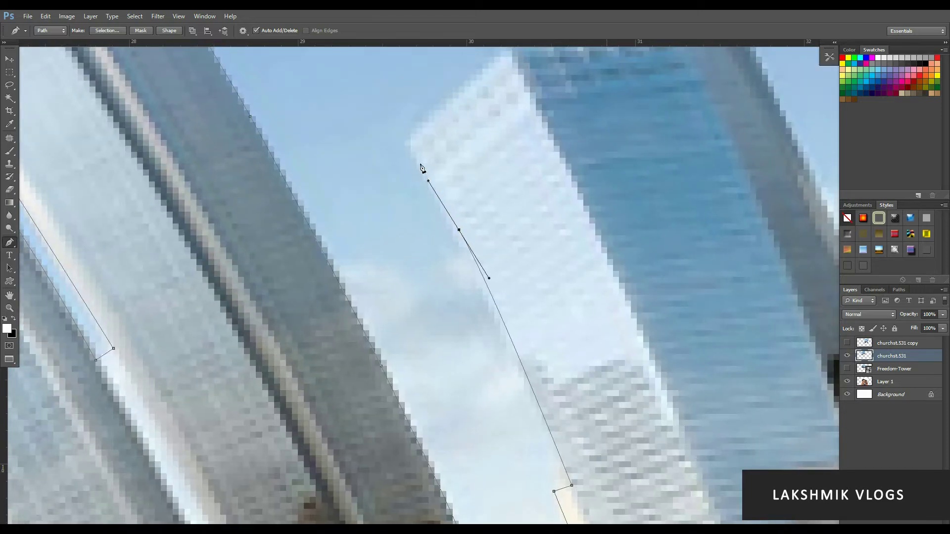
click(411, 146)
drag(444, 109, 443, 335)
click(513, 284)
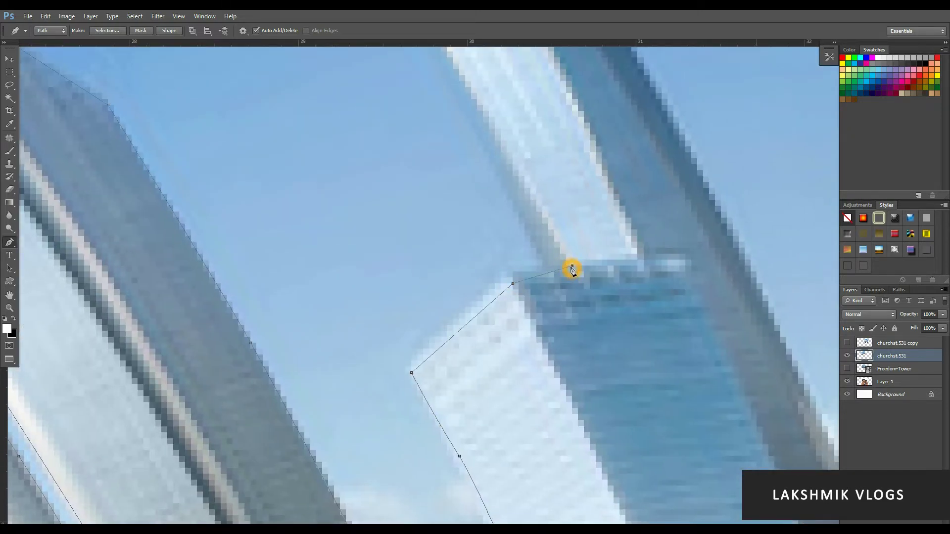
- Continue the path up the left edge of the tall spired tower to the ledge at its top
drag(535, 173, 643, 430)
drag(503, 215, 462, 155)
drag(456, 176, 539, 368)
click(486, 257)
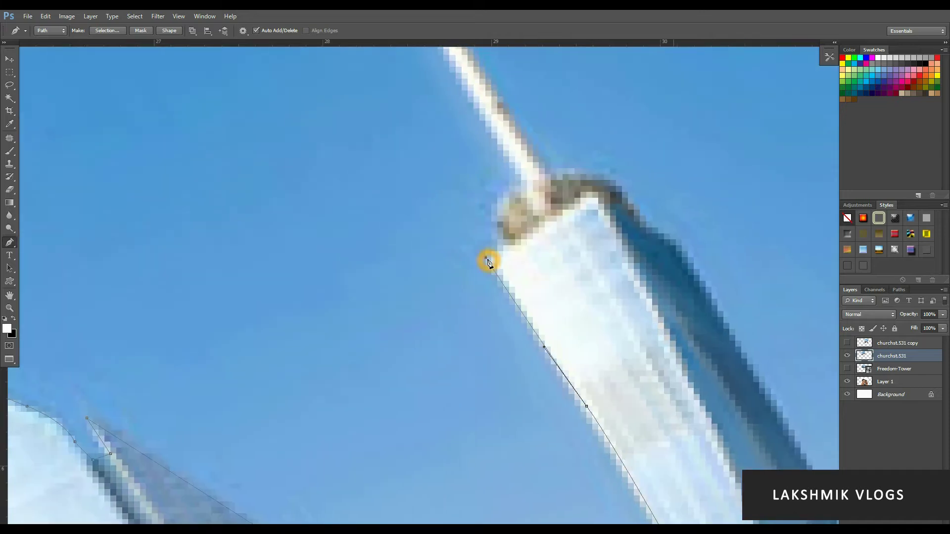
click(509, 246)
- Trace the path around the thin spire and down the right edge of the tall tower
click(451, 137)
drag(527, 156, 496, 287)
click(437, 119)
click(642, 421)
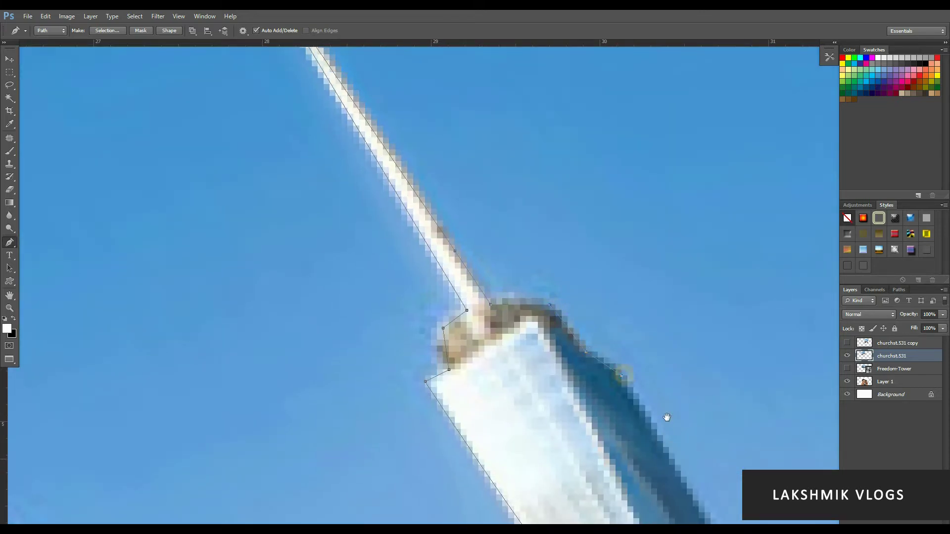
drag(667, 418, 443, 282)
drag(377, 243, 397, 210)
alt+click(378, 244)
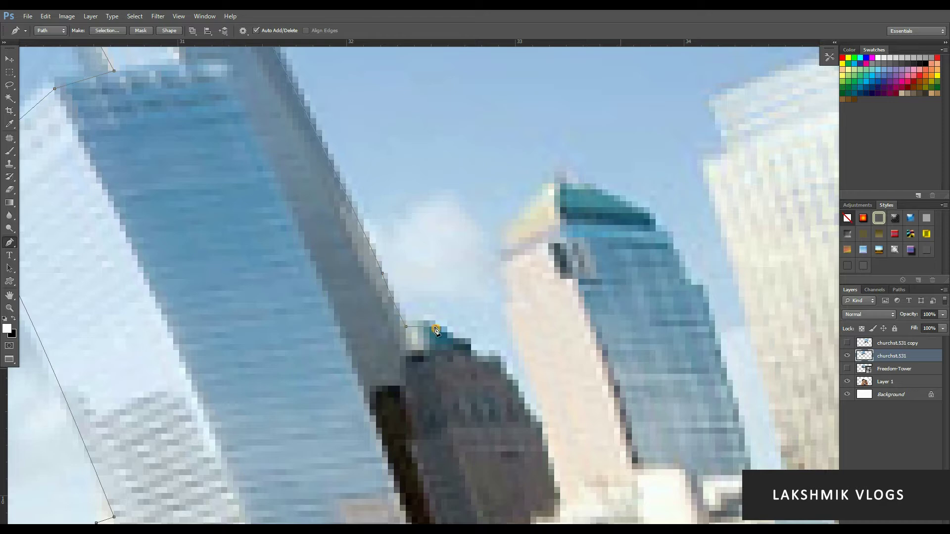
- Run the path over the low dark building and around the pink-and-blue tower beside it
click(524, 405)
click(543, 422)
drag(720, 350, 590, 173)
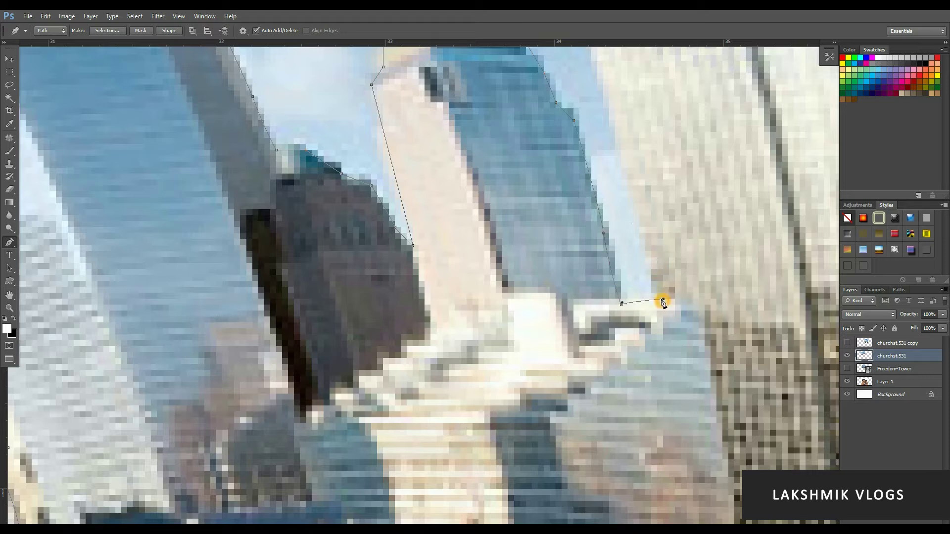
drag(663, 303, 639, 513)
- Trace the path around the wide beige tower, over its stepped roof and down its dark right side
click(551, 199)
drag(717, 82, 559, 150)
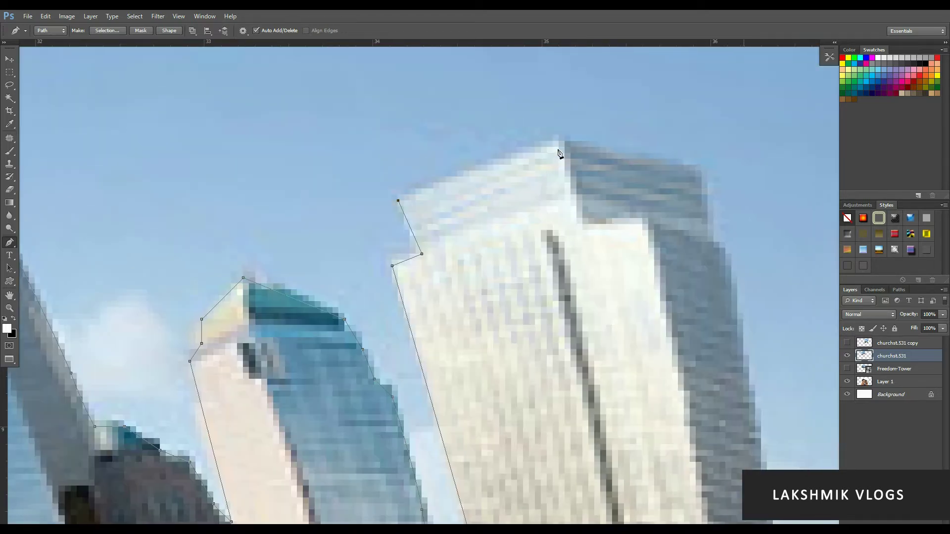
click(724, 256)
drag(794, 425, 615, 159)
click(591, 269)
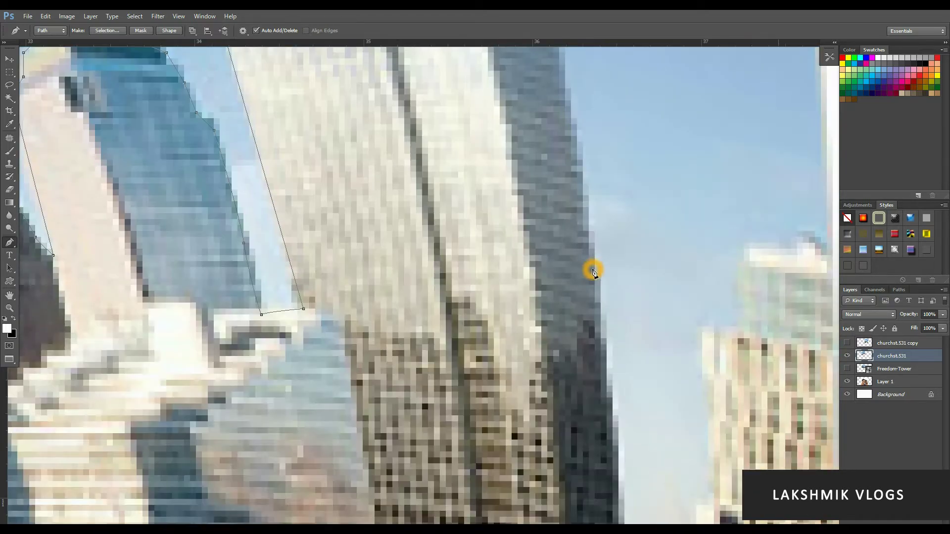
click(604, 372)
drag(658, 465, 556, 119)
drag(577, 315, 580, 337)
click(519, 222)
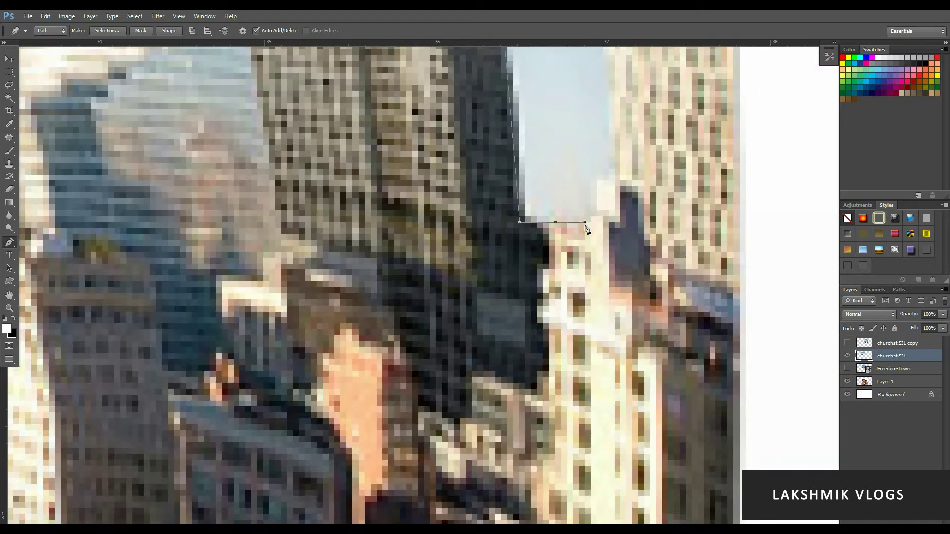
- Continue the path over the small cream building and the last beige tower to the skyline image's right edge
click(596, 216)
click(596, 180)
click(615, 175)
drag(619, 104, 576, 382)
click(559, 287)
click(596, 280)
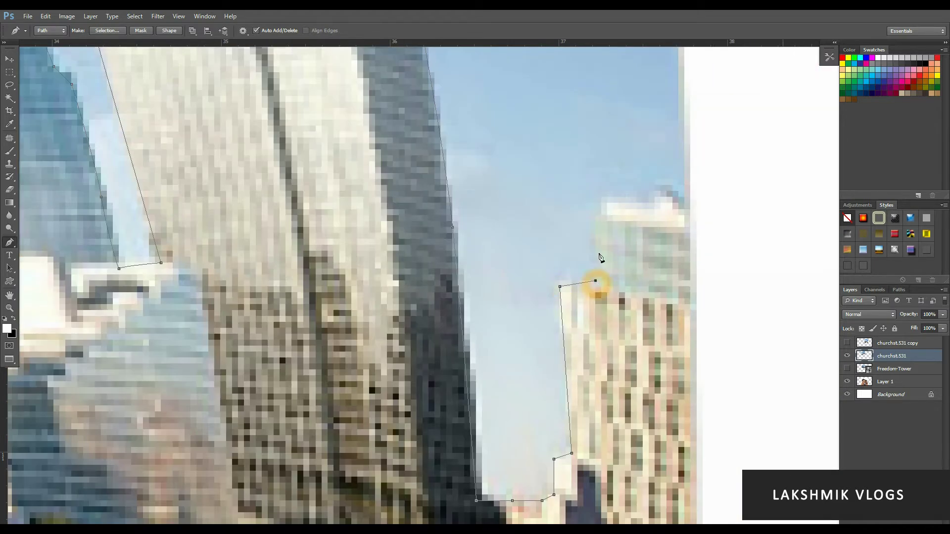
click(601, 203)
click(691, 191)
- Close the path with a wide loop around all the sky above the skyline
scroll(726, 231, down, 15)
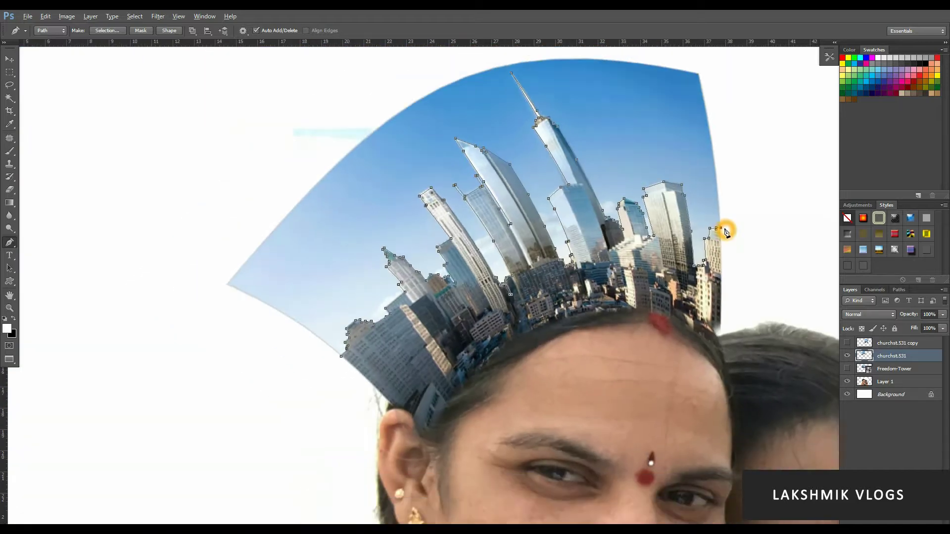
drag(793, 188, 795, 170)
drag(750, 113, 742, 108)
drag(629, 88, 496, 100)
drag(426, 117, 369, 203)
drag(354, 223, 352, 268)
drag(364, 325, 375, 339)
click(416, 340)
- Turn the closed path into a selection, delete the sky inside it and deselect
key(ctrl+Return)
key(Delete)
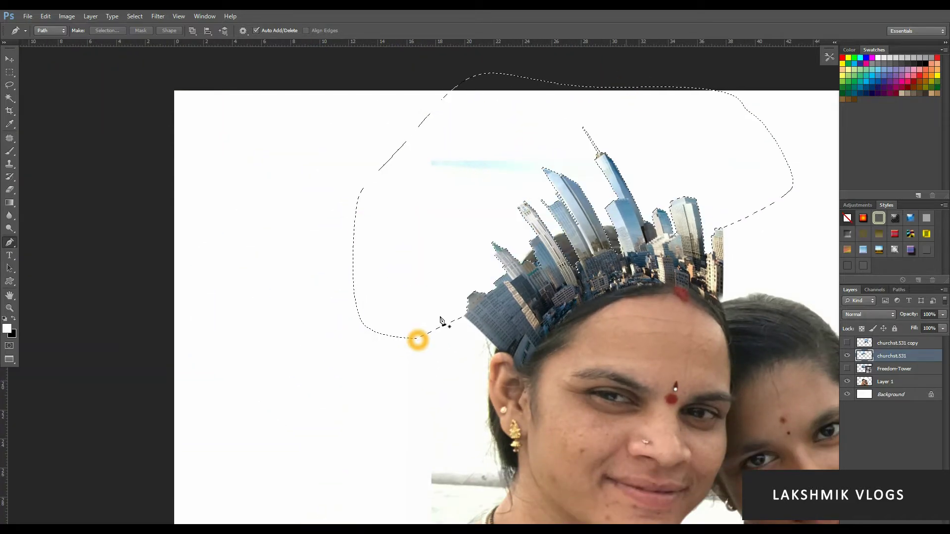
key(ctrl+d)
- Duplicate the cut-out skyline and place the copy over the second woman's head
key(v)
scroll(747, 315, down, 5)
scroll(747, 315, up, 3)
scroll(728, 317, down, 1)
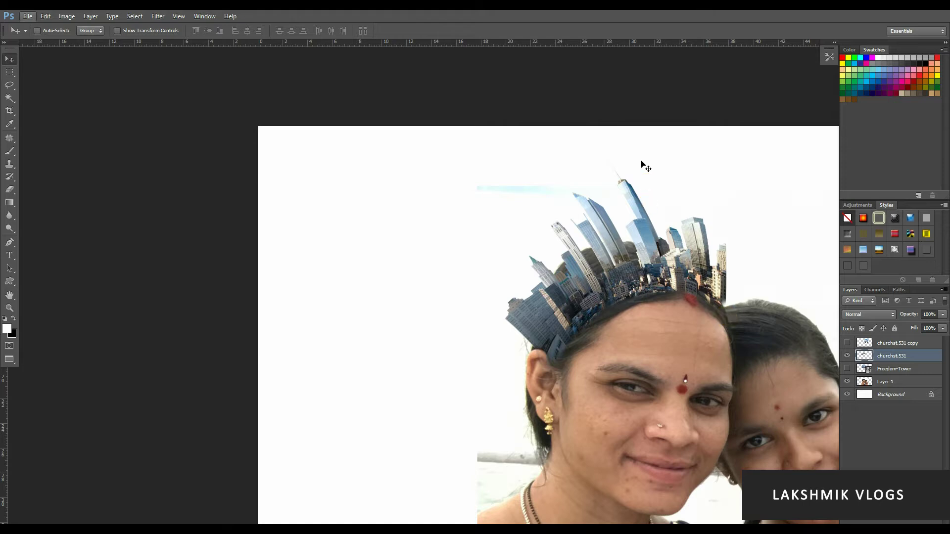
drag(689, 319, 525, 282)
drag(482, 222, 599, 290)
- Warp the copied skyline so its buildings follow the second woman's hairline, and apply the transformation
key(ctrl+t)
key(ctrl+plus)
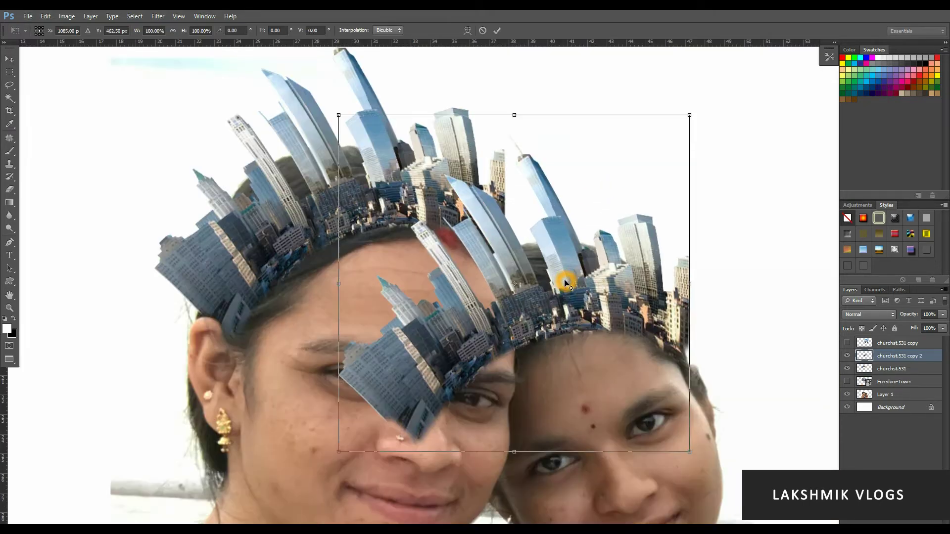
right_click(556, 277)
click(591, 355)
drag(515, 149, 418, 127)
drag(411, 307, 431, 284)
drag(444, 391, 470, 383)
drag(351, 103, 446, 56)
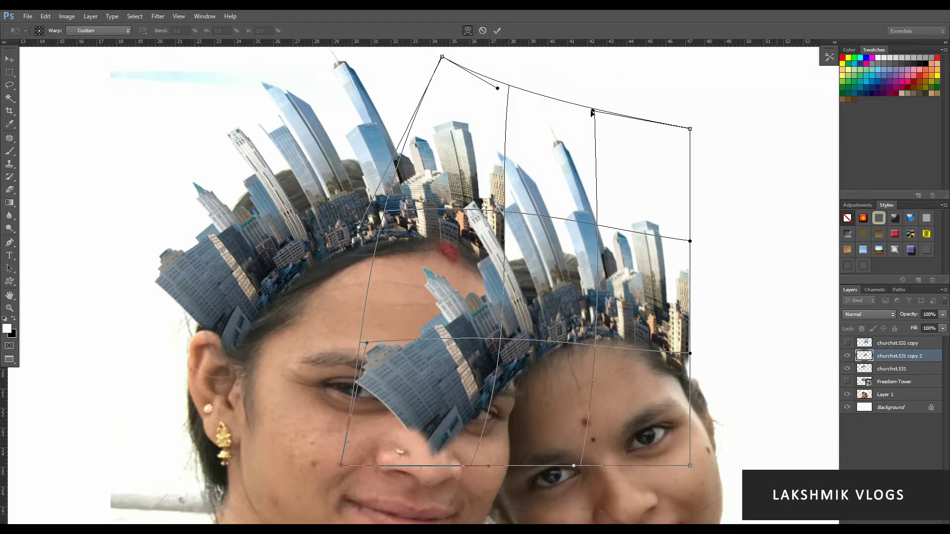
drag(592, 111, 628, 107)
drag(692, 354, 687, 374)
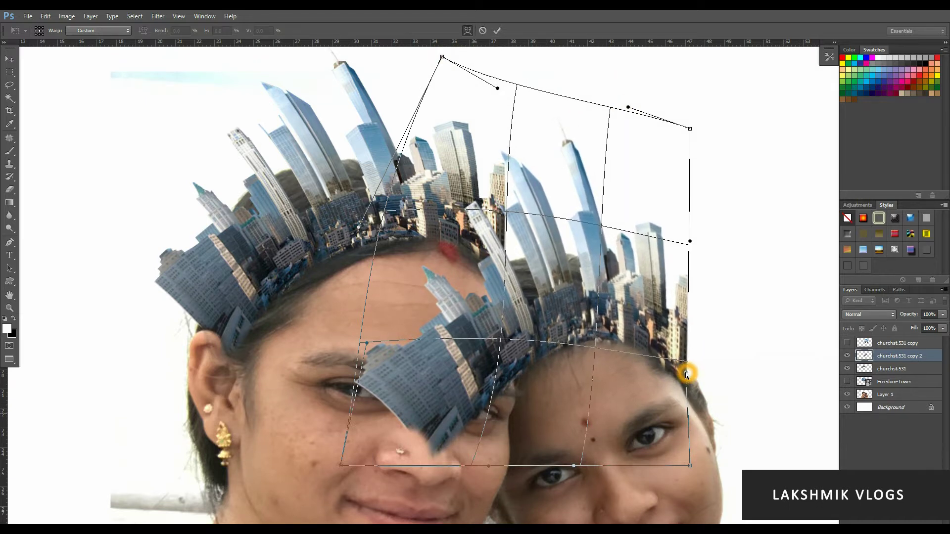
drag(432, 274, 431, 260)
key(Return)
- Place the copied skyline below the churchst.531 layer and erase its parts covering the first woman's face and its right end
key(ctrl+bracketleft)
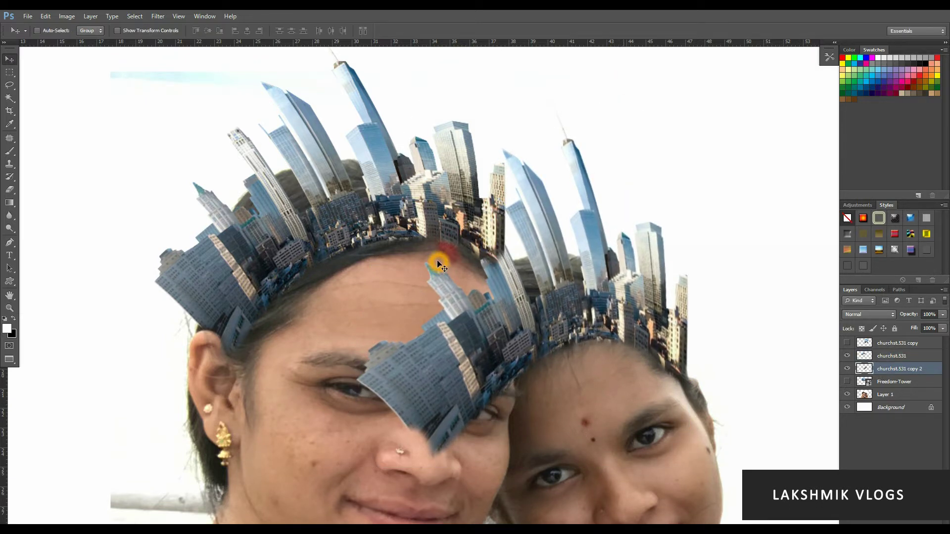
key(e)
mouse_move(448, 327)
mouse_down()
mouse_move(405, 347)
mouse_move(378, 326)
mouse_move(437, 439)
mouse_move(488, 437)
mouse_move(442, 340)
mouse_move(471, 330)
mouse_move(492, 387)
mouse_move(484, 262)
mouse_move(498, 372)
mouse_up()
key(bracketright)
key(bracketright)
key(bracketright)
key(bracketright)
key(bracketleft)
key(bracketleft)
key(bracketleft)
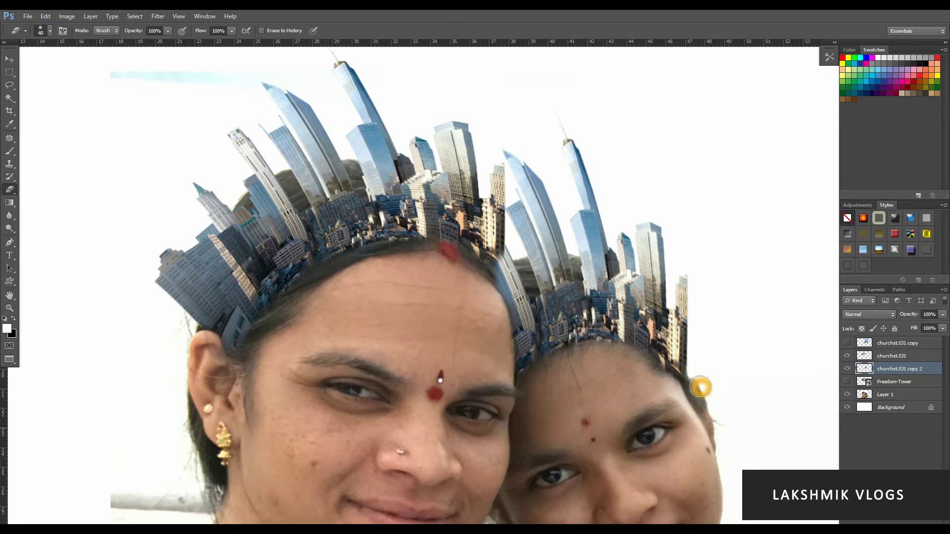
drag(701, 387, 734, 361)
- Duplicate Layer 1, the photo of the two women, and hide the original
key(v)
scroll(589, 386, down, 4)
drag(487, 347, 465, 260)
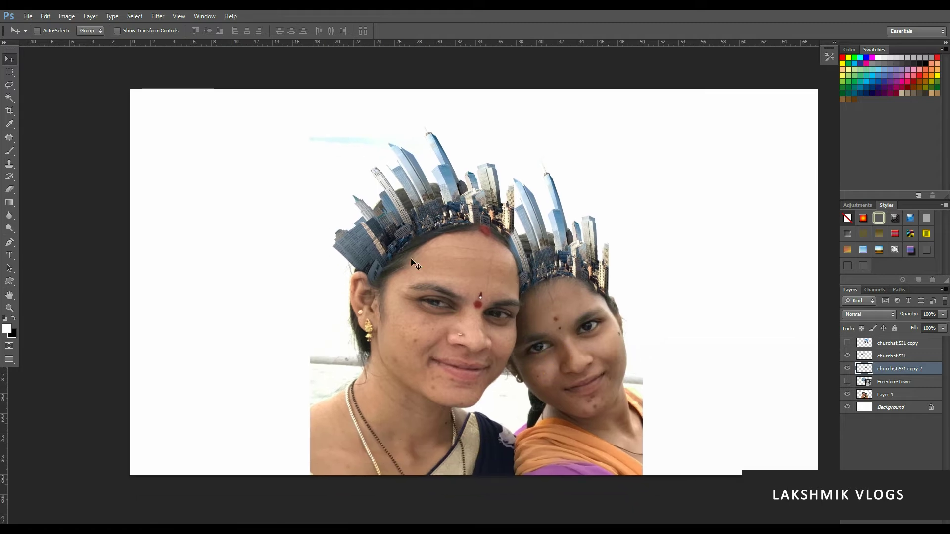
ctrl+click(338, 158)
key(ctrl+j)
click(850, 394)
click(849, 394)
click(847, 408)
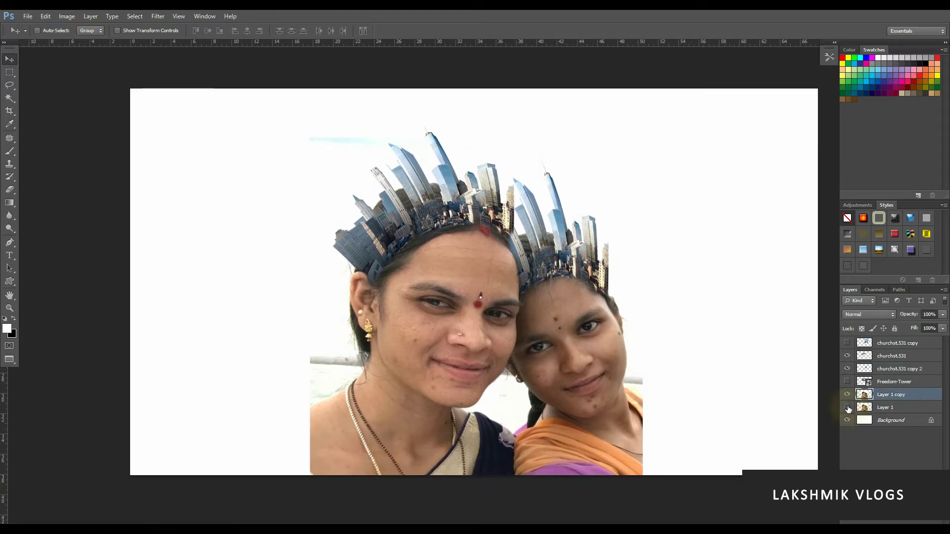
- Erase the pale photo background above and beside the women on Layer 1 copy with a 200 px eraser
key(e)
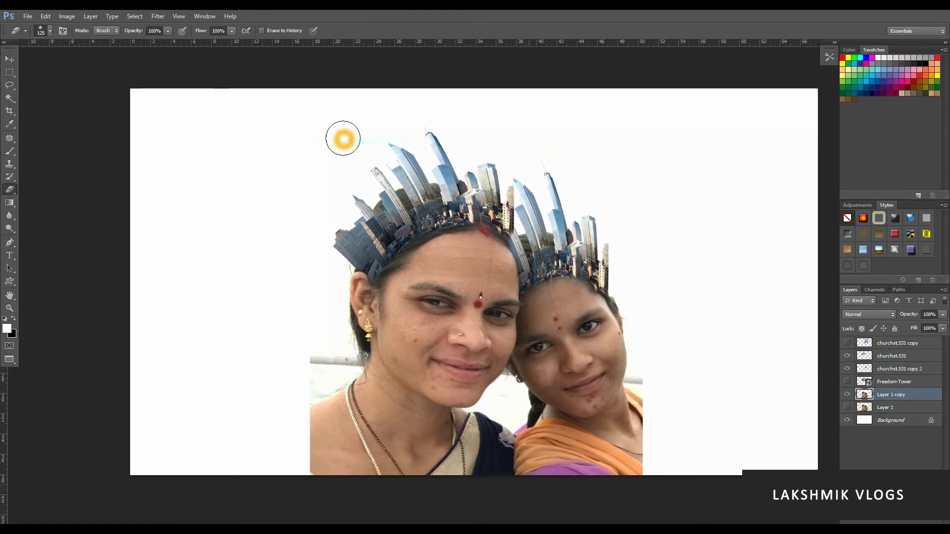
key(bracketright)
key(bracketright)
key(bracketright)
mouse_move(324, 141)
mouse_down()
mouse_move(307, 149)
mouse_move(346, 162)
mouse_move(455, 154)
mouse_move(505, 169)
mouse_move(527, 208)
mouse_move(583, 234)
mouse_up()
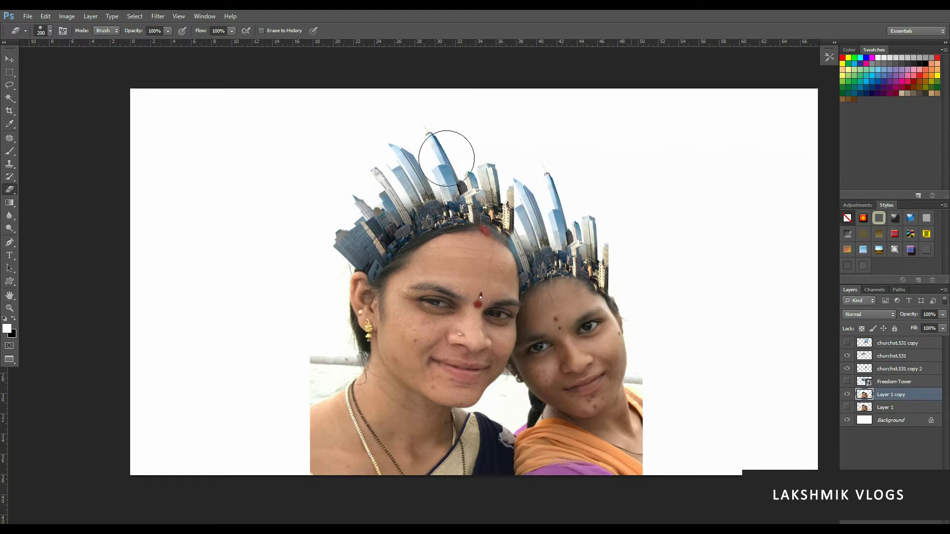
click(302, 238)
click(297, 321)
click(691, 294)
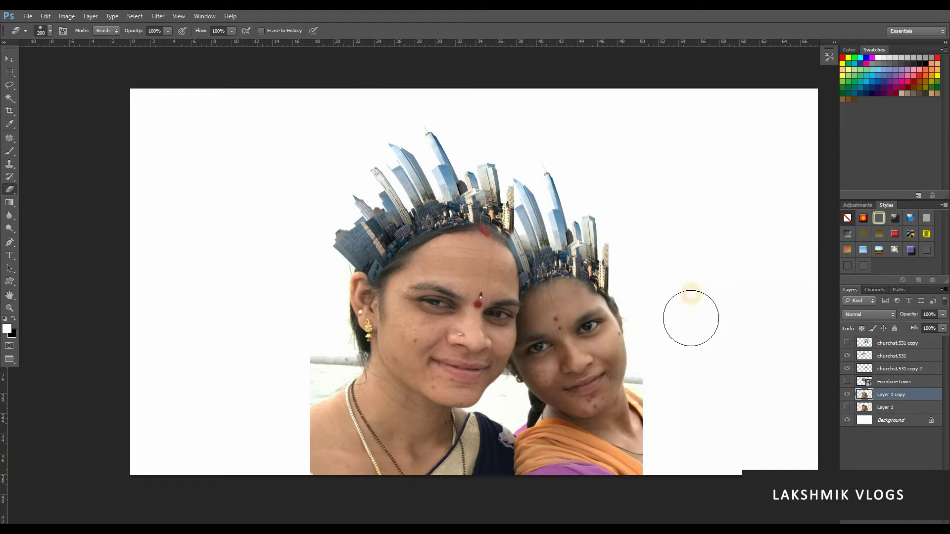
key(v)
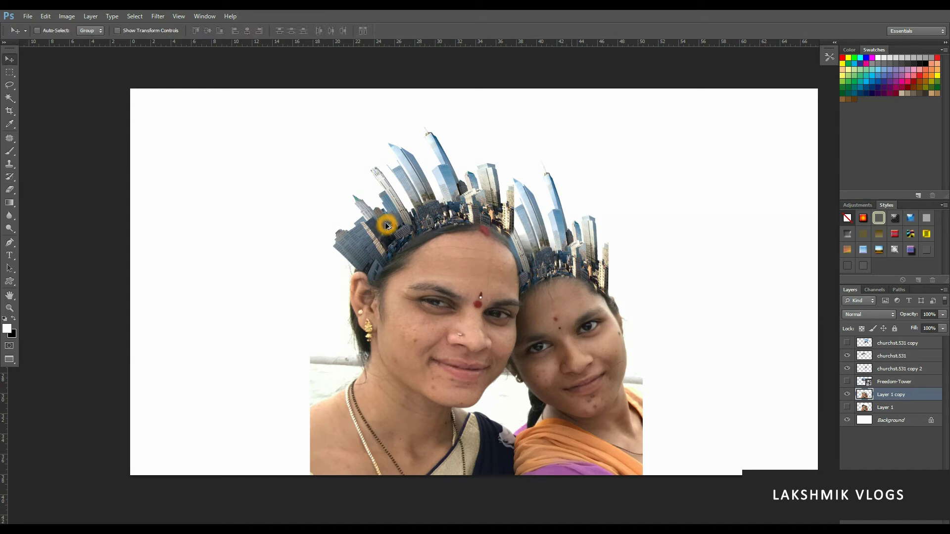
- Add a new layer beneath Layer 1 copy and fill it with dark teal
key(ctrl+shift+alt+n)
key(ctrl+bracketleft)
click(11, 334)
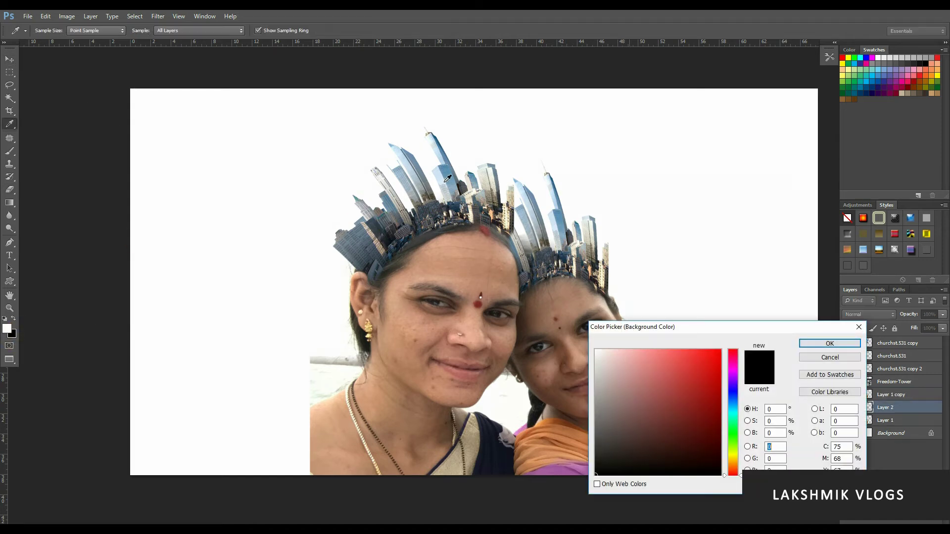
click(661, 442)
click(830, 343)
key(ctrl+BackSpace)
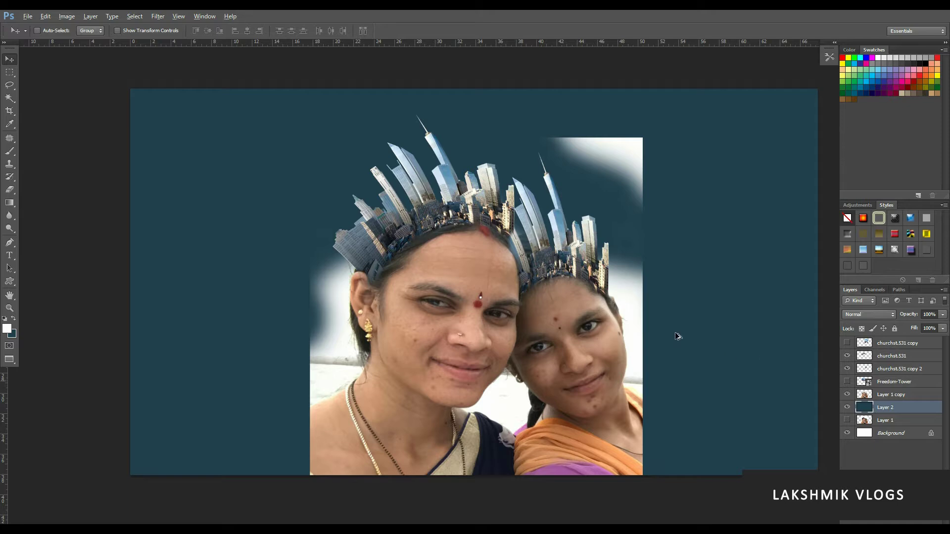
- Erase the leftover white background around the skylines on Layer 1 copy
ctrl+click(634, 307)
key(e)
mouse_move(569, 134)
mouse_down()
mouse_move(554, 134)
mouse_move(636, 188)
mouse_move(664, 231)
mouse_move(665, 277)
mouse_up()
mouse_move(300, 233)
mouse_down()
mouse_move(297, 277)
mouse_move(288, 254)
mouse_up()
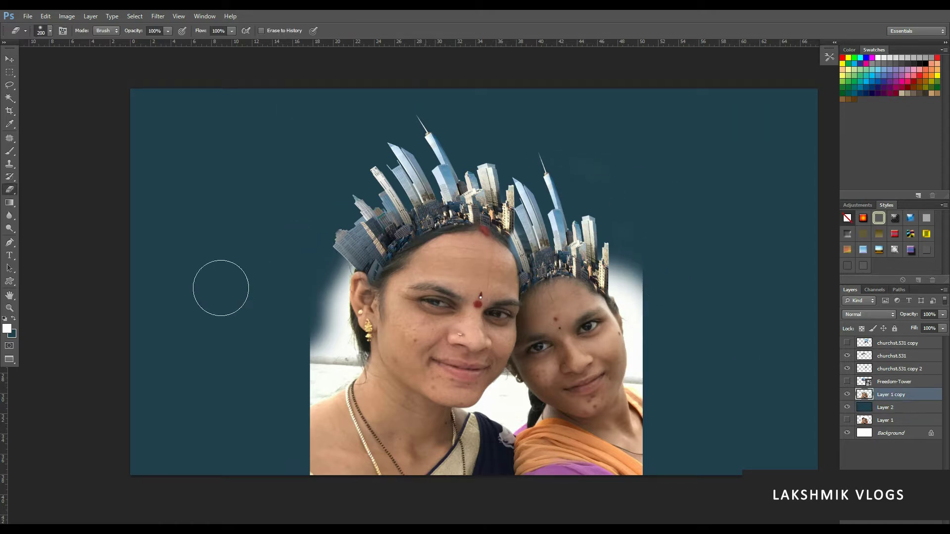
drag(694, 140, 728, 318)
click(720, 318)
key(alt)
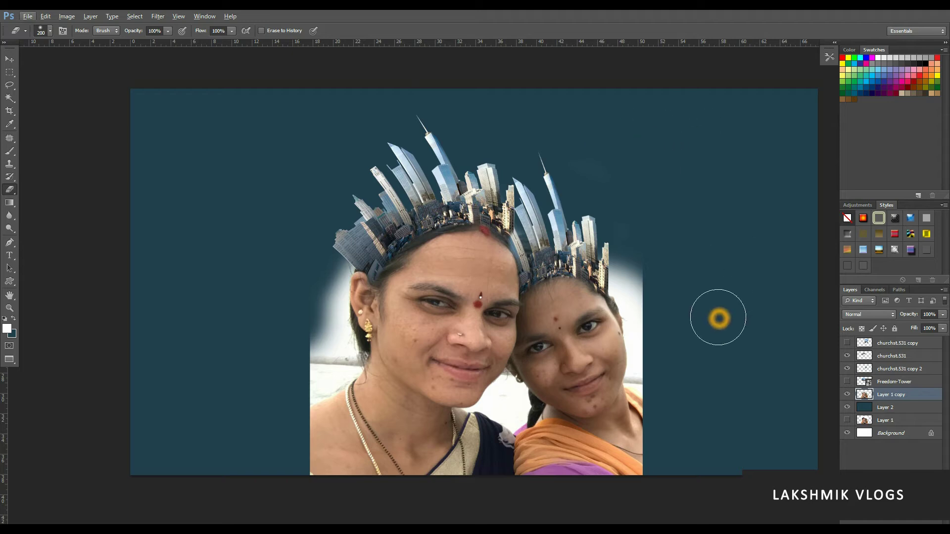
drag(630, 211, 718, 281)
mouse_move(316, 246)
mouse_down()
mouse_move(311, 284)
mouse_move(324, 278)
mouse_move(245, 288)
mouse_up()
drag(309, 172, 285, 190)
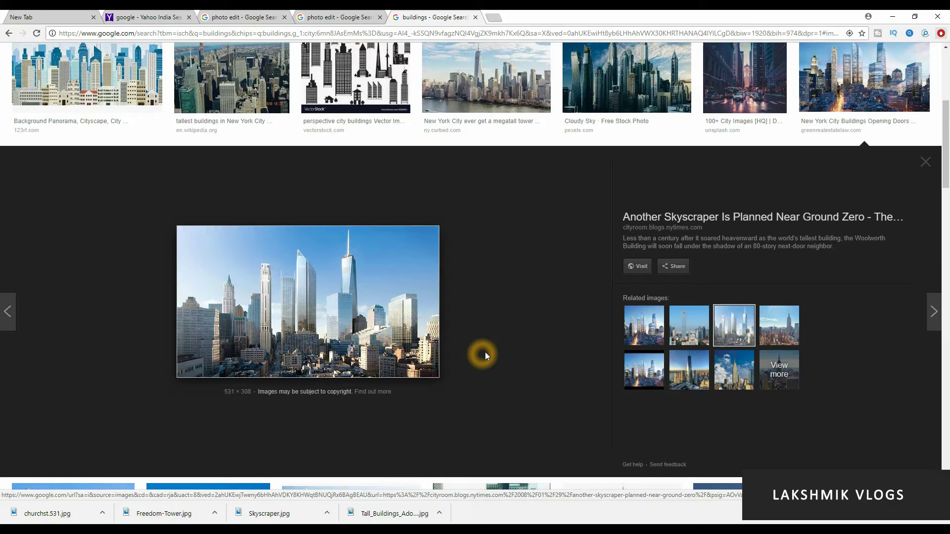
- Search Google Images for clouds and open the preview of the dramatic blue cloud photo from Stratoscale
scroll(485, 352, up, 5)
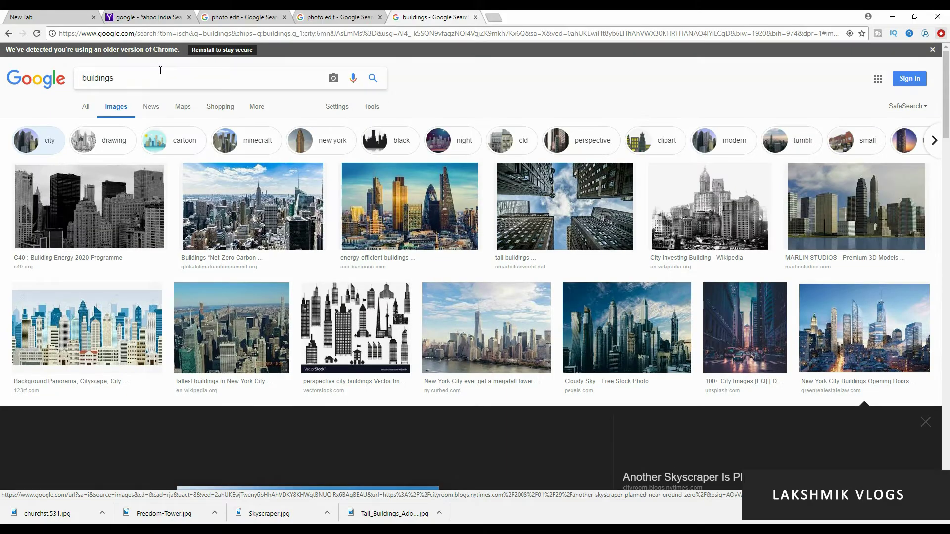
text(Clo)
key(Down)
key(Return)
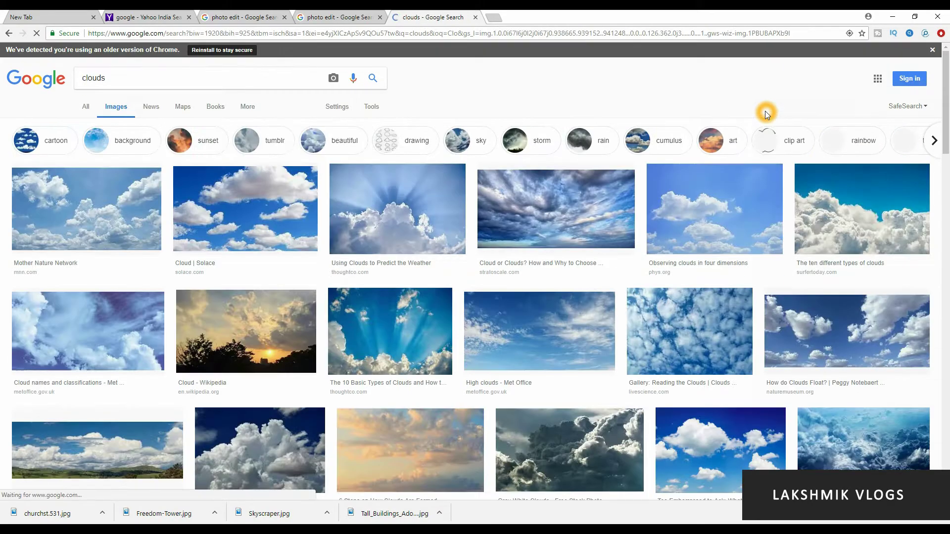
click(545, 212)
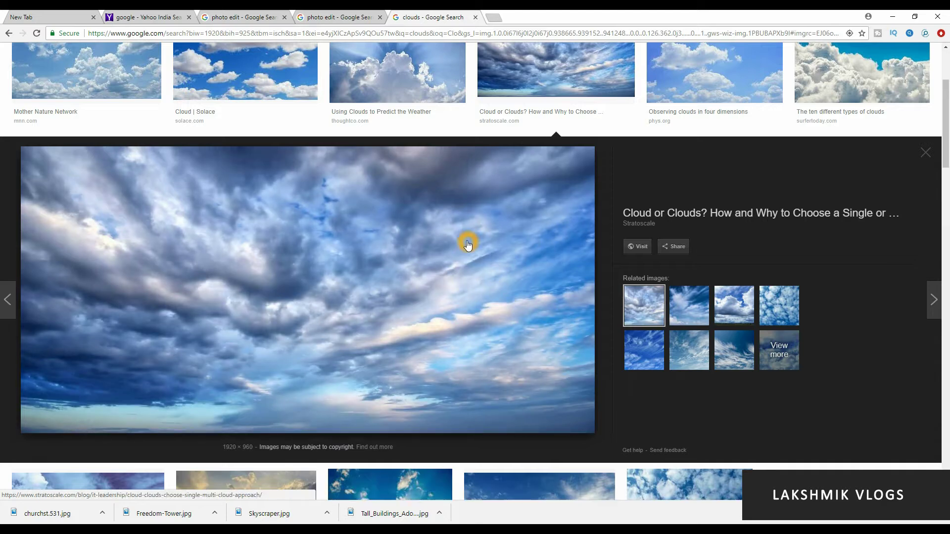
- Save the previewed clouds image to disk as Freedom-Tower
right_click(454, 196)
click(515, 283)
key(ctrl+v)
key(Return)
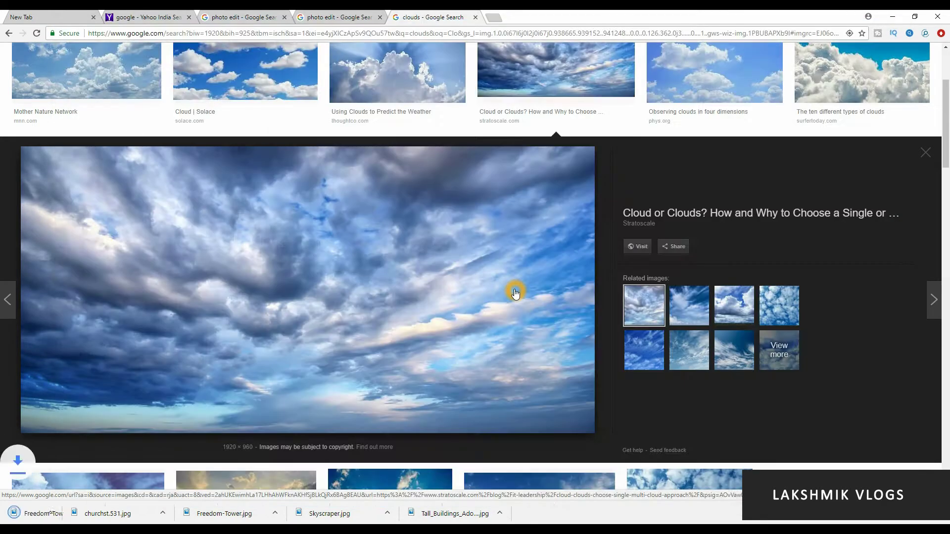
- Show the downloaded clouds image in its folder, and paste it into the Photo Edit folder
click(102, 513)
click(132, 481)
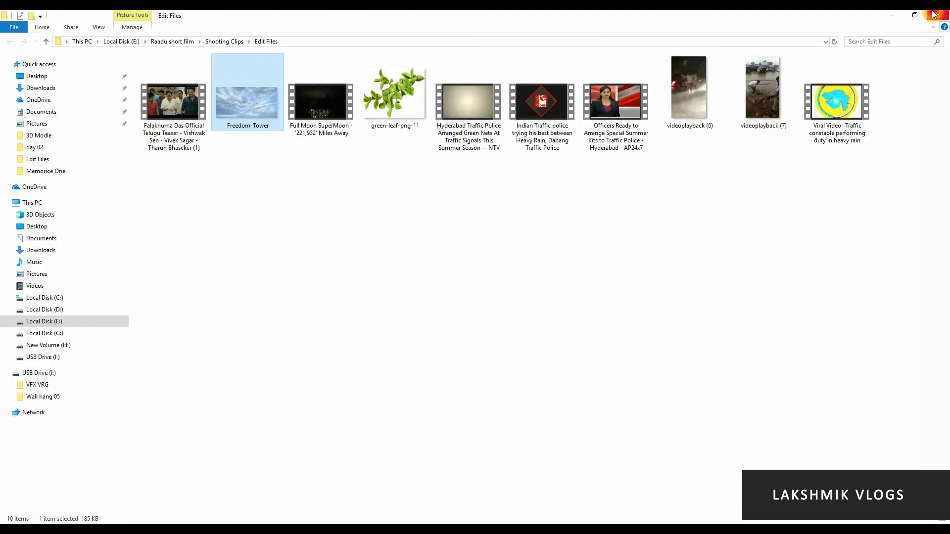
click(938, 17)
key(alt+Tab)
click(533, 359)
key(ctrl+v)
click(496, 204)
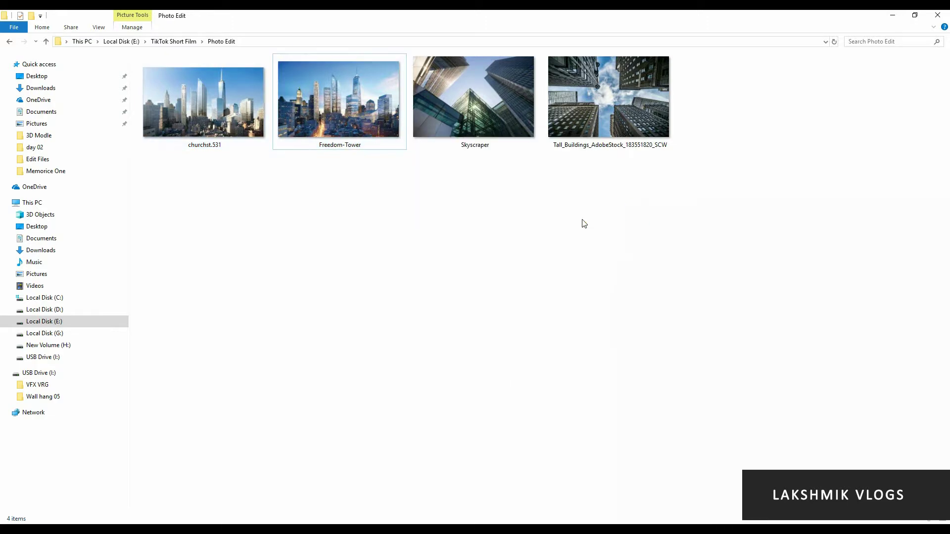
- Move the clouds image into the Photo Edit folder, replacing the existing Freedom-Tower file
right_click(582, 219)
click(625, 290)
click(576, 141)
click(535, 269)
click(532, 318)
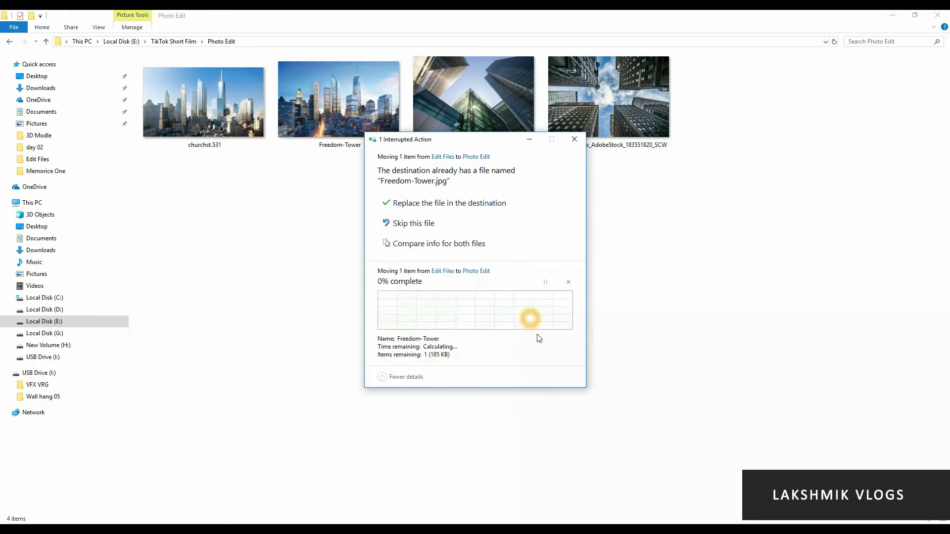
click(463, 203)
right_click(449, 183)
click(472, 236)
- Switch to Photoshop and place the Freedom-Tower clouds image from the Photo Edit folder into the composition
key(alt+Tab)
key(alt+Tab)
drag(330, 113, 533, 346)
key(alt+Tab)
key(alt+Tab)
key(alt+Tab)
key(alt+Tab)
key(alt+Tab)
scroll(601, 316, down, 3)
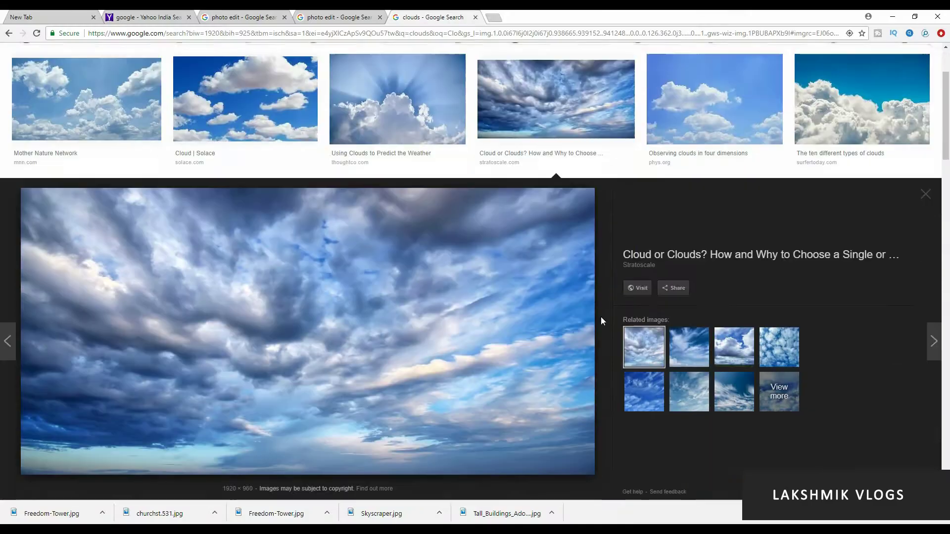
key(alt+Tab)
click(411, 338)
click(644, 210)
key(alt+Tab)
key(alt+Tab)
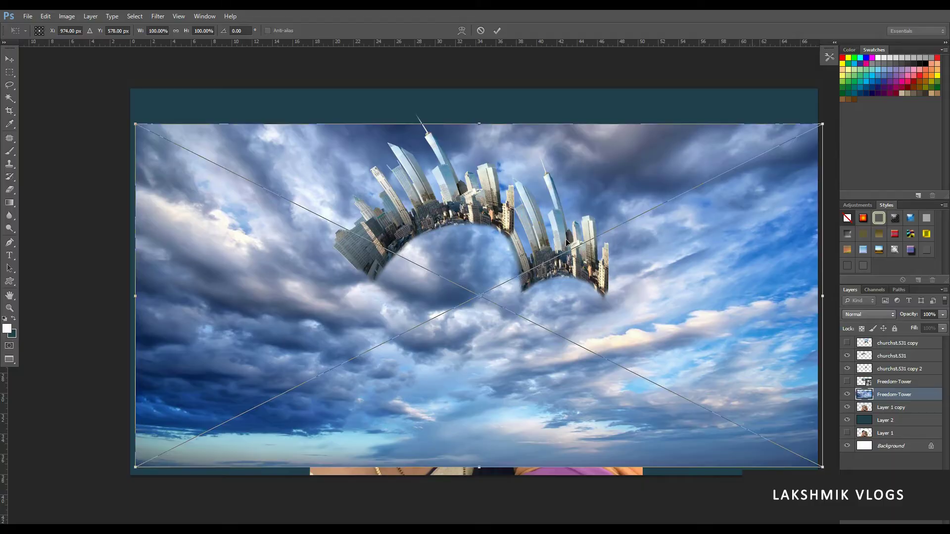
- Move the placed clouds up to the canvas's upper edge and send their layer beneath Layer 1 copy
drag(550, 219, 543, 180)
key(Return)
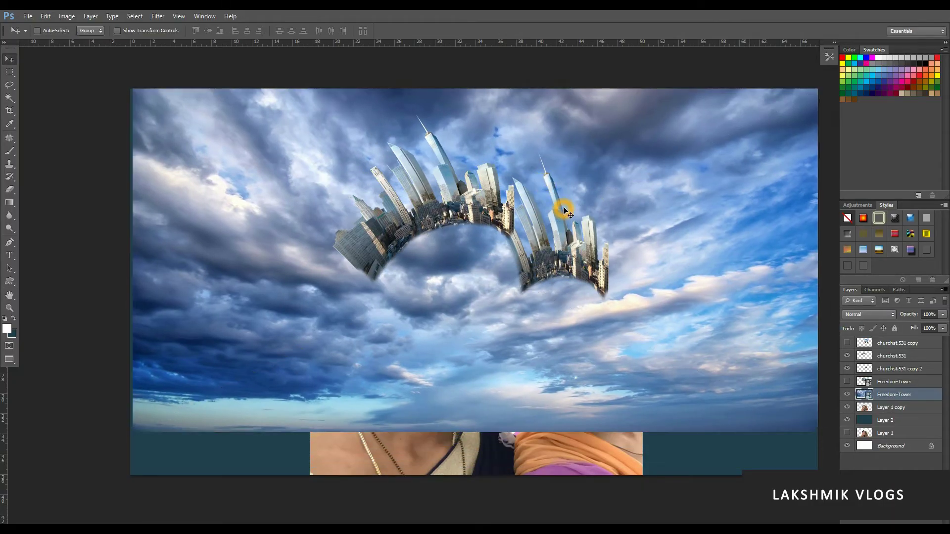
key(ctrl+bracketleft)
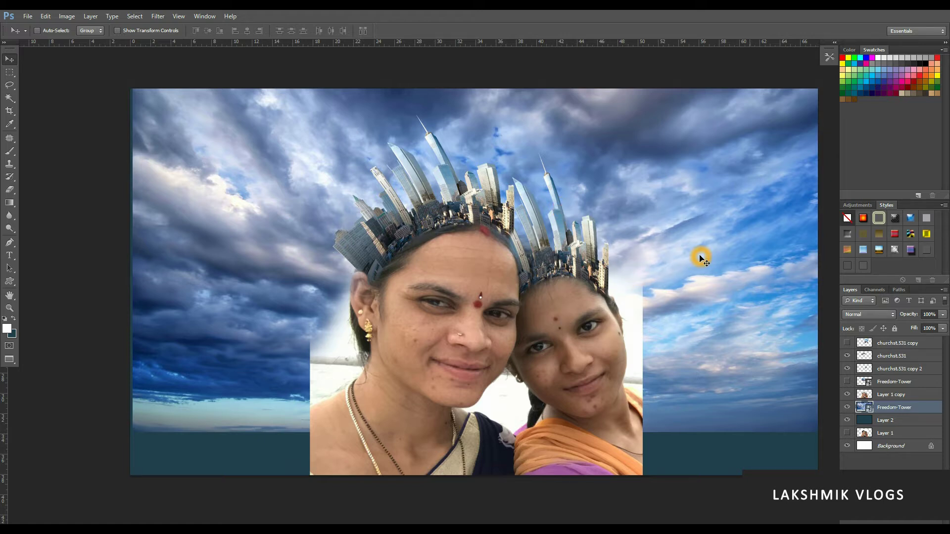
- Erase the pale background beside the older woman's neck and shoulder on Layer 1 copy using a smaller eraser brush
scroll(357, 339, up, 3)
scroll(309, 355, down, 3)
scroll(295, 373, up, 6)
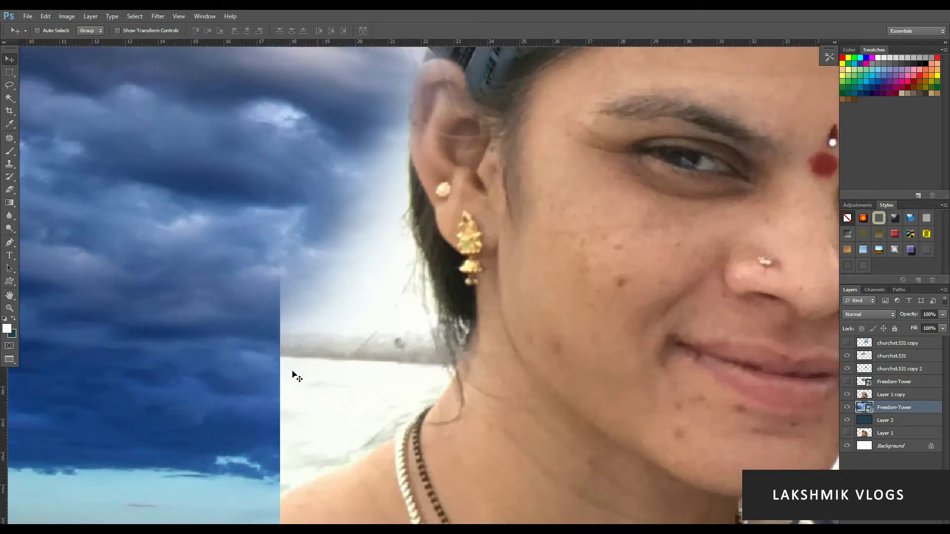
key(e)
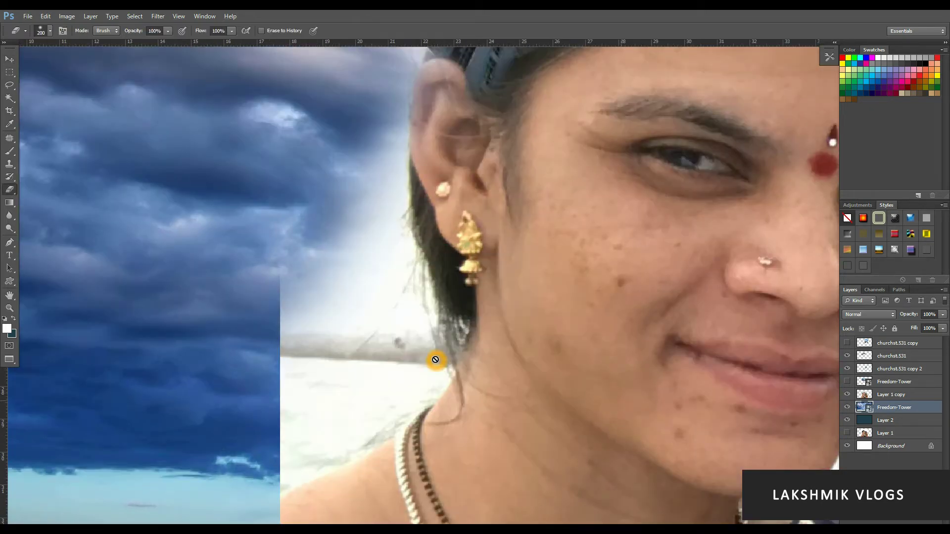
click(911, 396)
key(bracketleft)
key(bracketleft)
key(bracketleft)
mouse_move(291, 272)
mouse_down()
mouse_move(274, 352)
mouse_move(342, 262)
mouse_move(333, 382)
mouse_move(206, 435)
mouse_move(219, 475)
mouse_move(251, 416)
mouse_move(277, 393)
mouse_up()
- Erase the white background beside the younger woman and roughly in the gap between the two women
scroll(278, 392, down, 7)
scroll(649, 306, up, 1)
drag(649, 306, 418, 316)
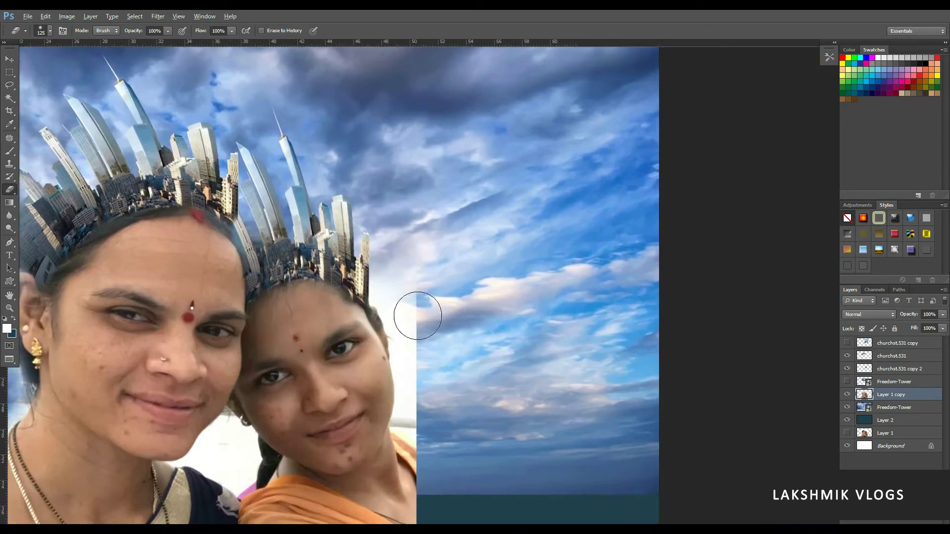
scroll(418, 316, up, 6)
mouse_move(376, 266)
mouse_down()
mouse_move(435, 240)
mouse_move(378, 228)
mouse_up()
key(bracketleft)
key(bracketleft)
mouse_move(317, 252)
mouse_down()
mouse_move(409, 406)
mouse_move(426, 453)
mouse_move(487, 180)
mouse_move(504, 522)
mouse_move(528, 350)
mouse_move(469, 228)
mouse_move(490, 369)
mouse_up()
scroll(605, 379, down, 4)
drag(207, 385, 493, 385)
scroll(316, 386, up, 6)
mouse_move(454, 244)
mouse_down()
mouse_move(490, 289)
mouse_move(476, 293)
mouse_up()
- Start a Pen path around the gap between the women, tracing the older woman's chin and jaw and the younger woman's earring
key(p)
drag(220, 262, 496, 238)
scroll(367, 319, up, 5)
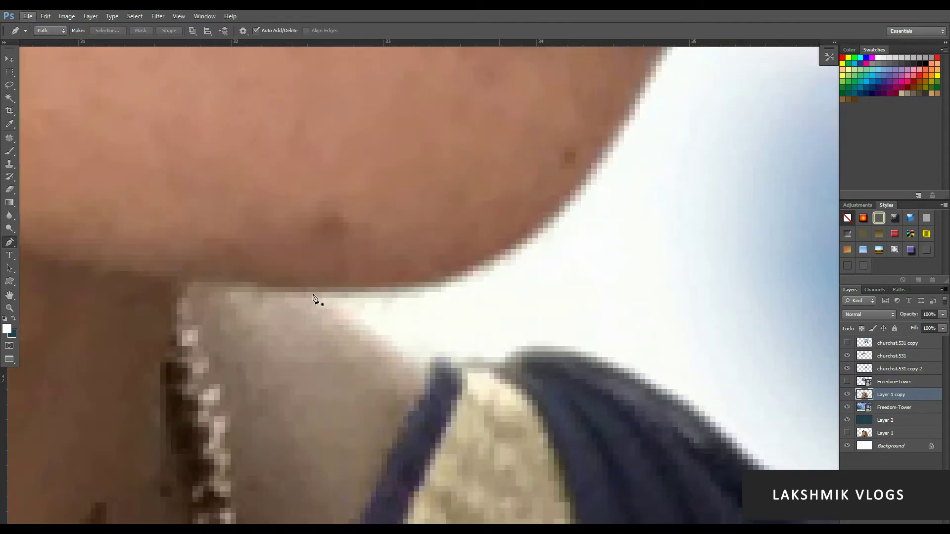
drag(623, 143, 433, 404)
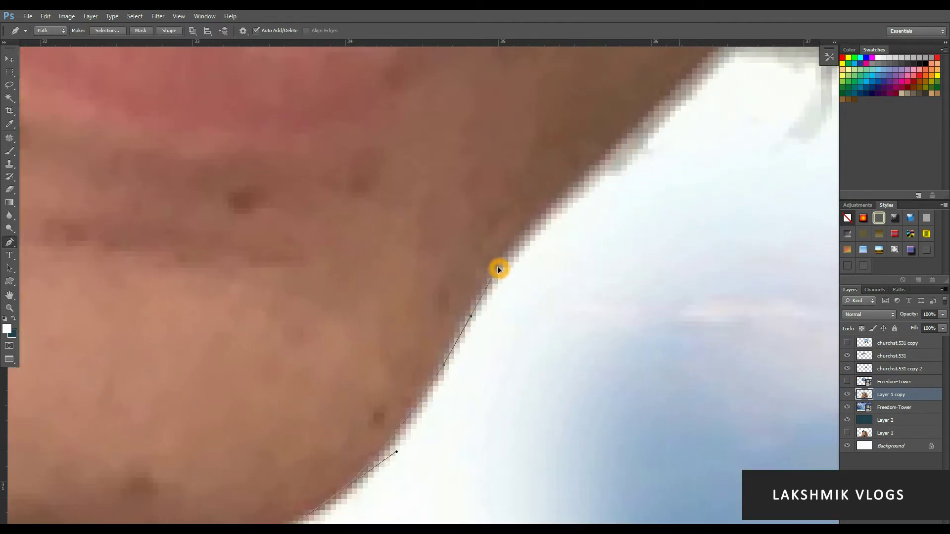
drag(547, 230, 395, 367)
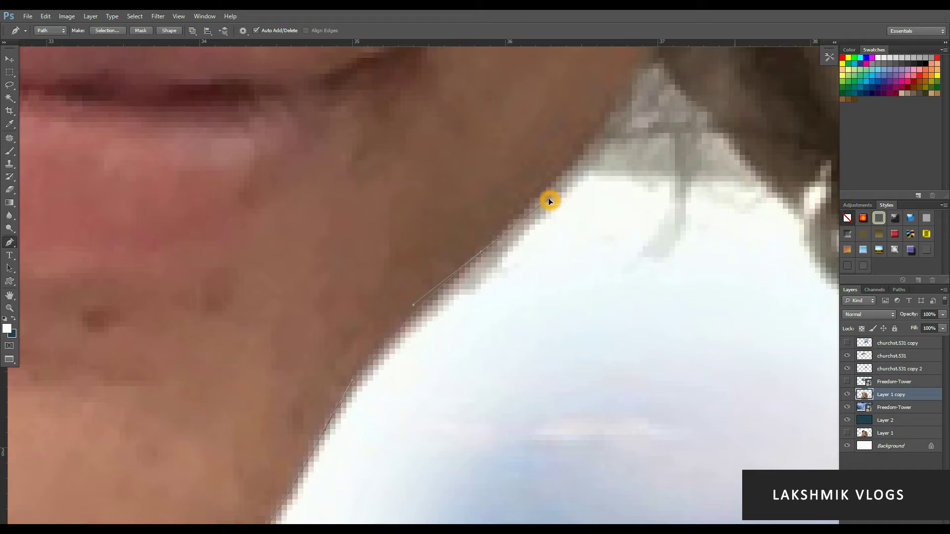
drag(661, 63, 458, 190)
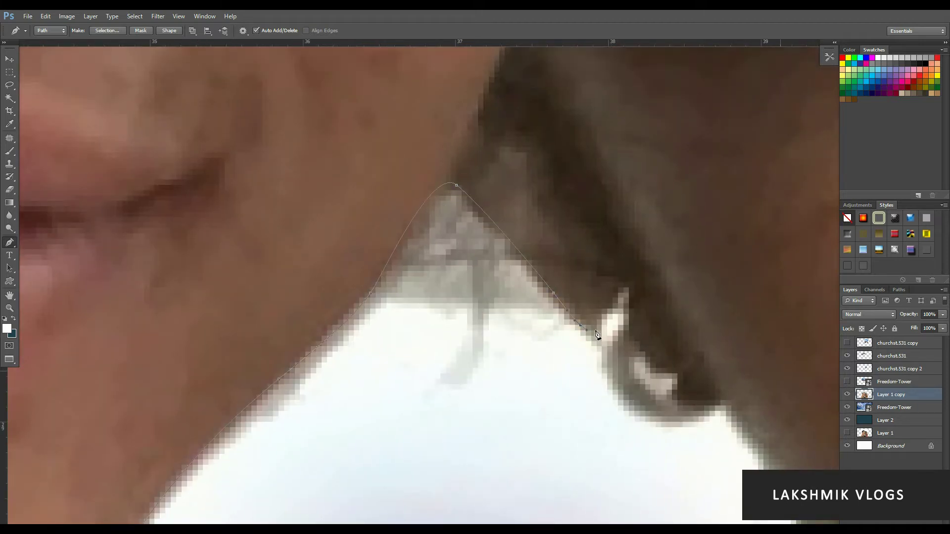
drag(635, 412, 645, 415)
drag(704, 411, 729, 410)
drag(743, 433, 748, 439)
- Continue the Pen path down the younger woman's jaw and braid, along the clothing edges, and close it under the older woman's chin
drag(764, 448, 589, 261)
drag(609, 287, 605, 297)
drag(603, 341, 603, 373)
drag(621, 420, 512, 201)
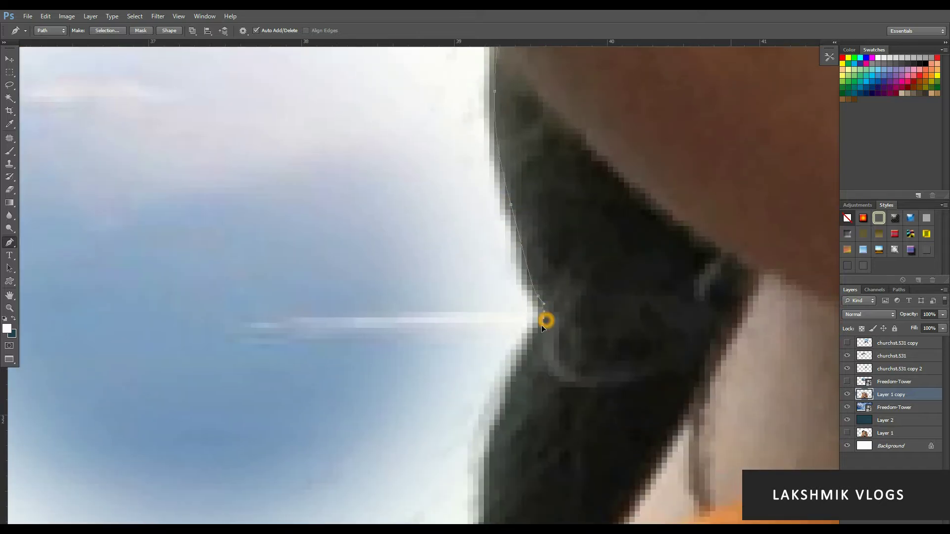
drag(541, 325, 533, 117)
click(483, 206)
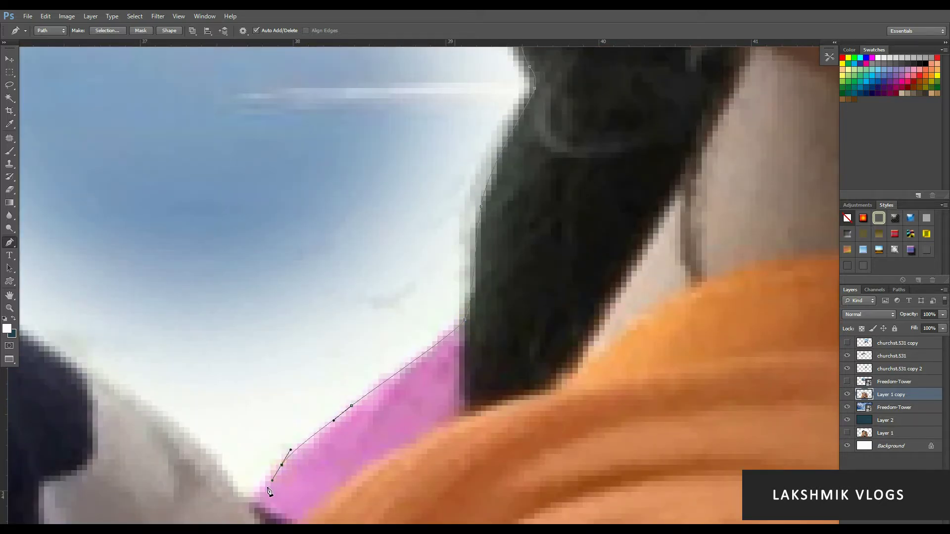
drag(179, 432, 487, 425)
drag(227, 278, 557, 402)
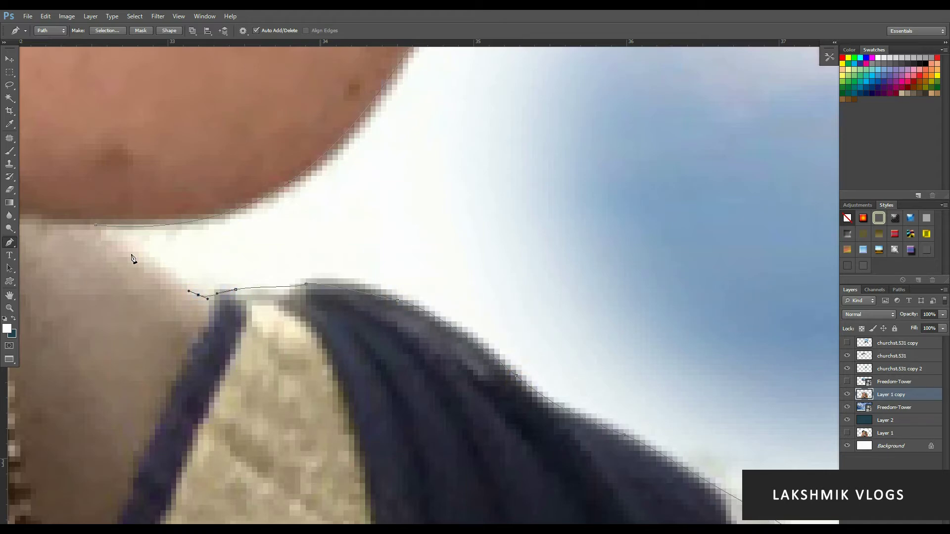
click(96, 225)
- Convert the closed path to a selection and delete the leftover background between the women from Layer 1 copy
scroll(467, 331, down, 9)
drag(763, 357, 666, 350)
key(ctrl+Return)
key(Delete)
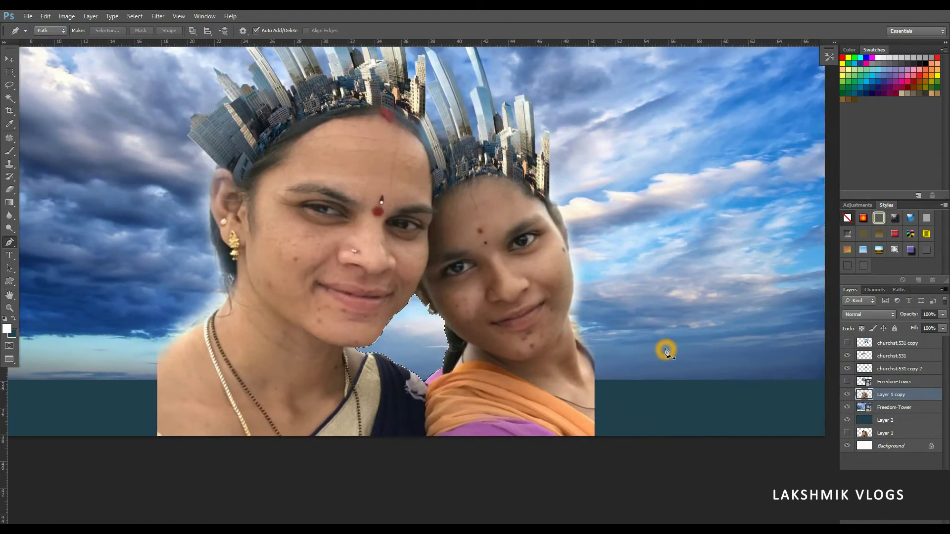
- Apply Levels to Layer 1 copy with RGB input levels of 35, 1.15 and 237
scroll(267, 352, down, 5)
scroll(288, 363, up, 3)
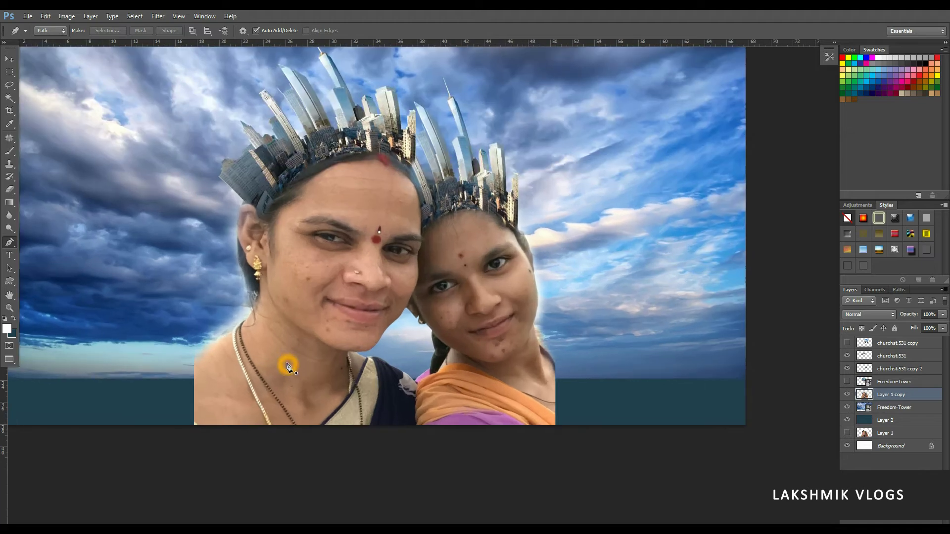
drag(317, 194, 424, 278)
key(i)
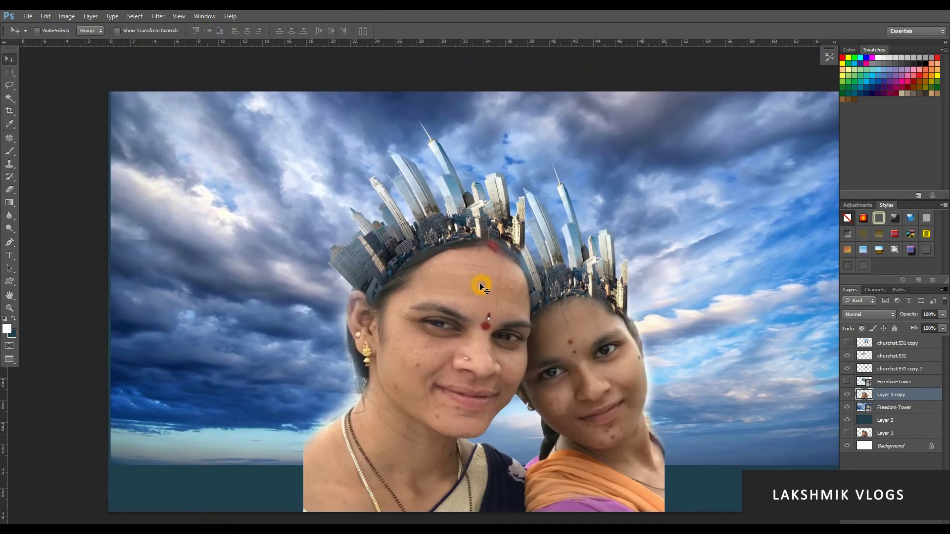
key(ctrl+l)
drag(603, 283, 620, 284)
drag(729, 283, 667, 284)
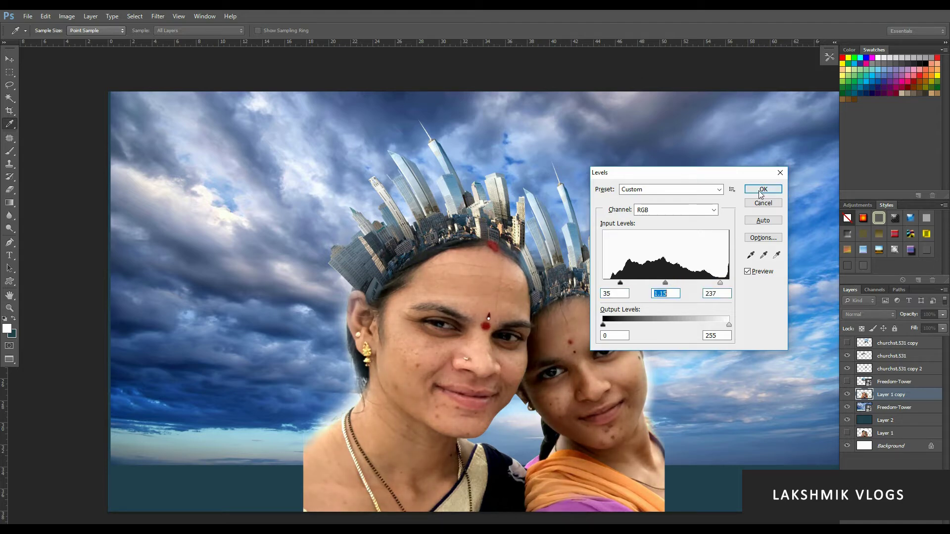
click(762, 190)
- Remove the moles on the older woman's upper cheek with the Patch tool
scroll(435, 405, up, 6)
key(j)
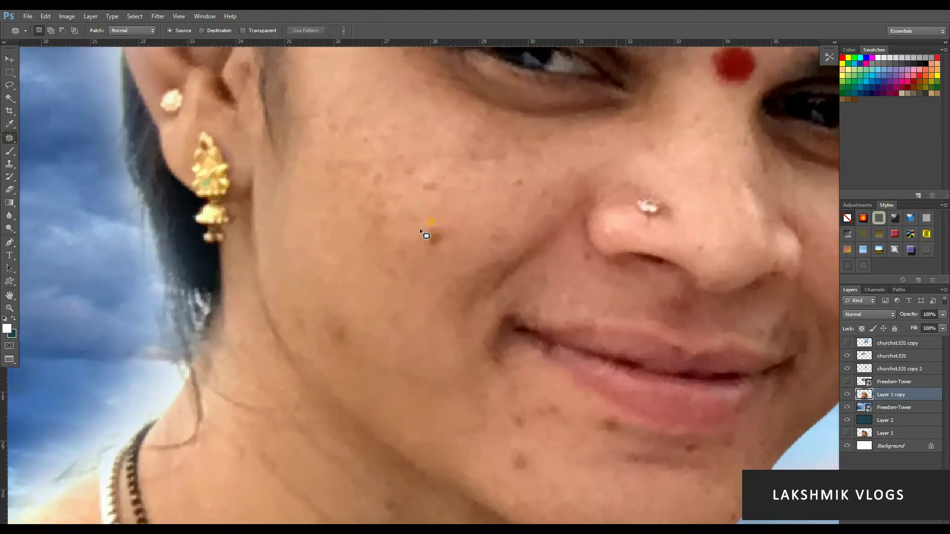
key(ctrl+d)
drag(460, 240, 449, 341)
click(503, 259)
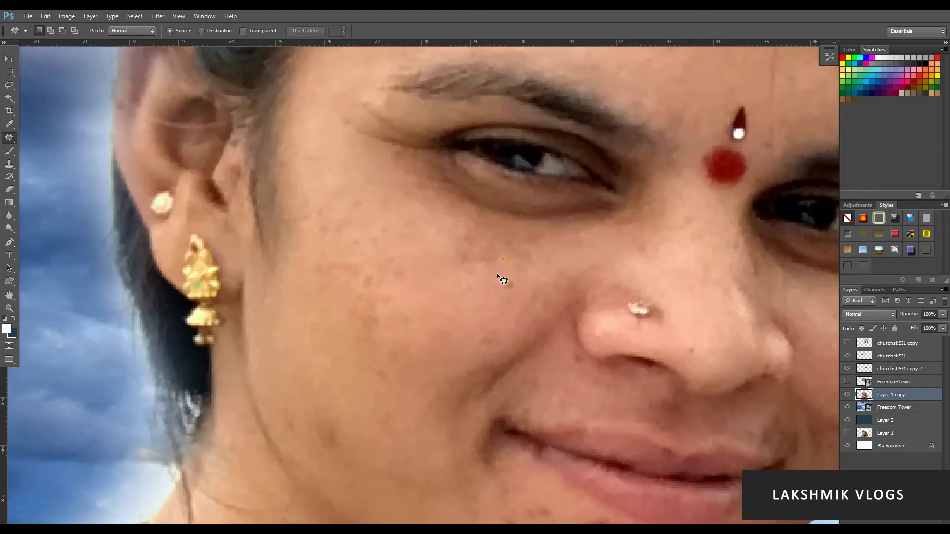
drag(447, 263, 448, 265)
drag(456, 256, 311, 346)
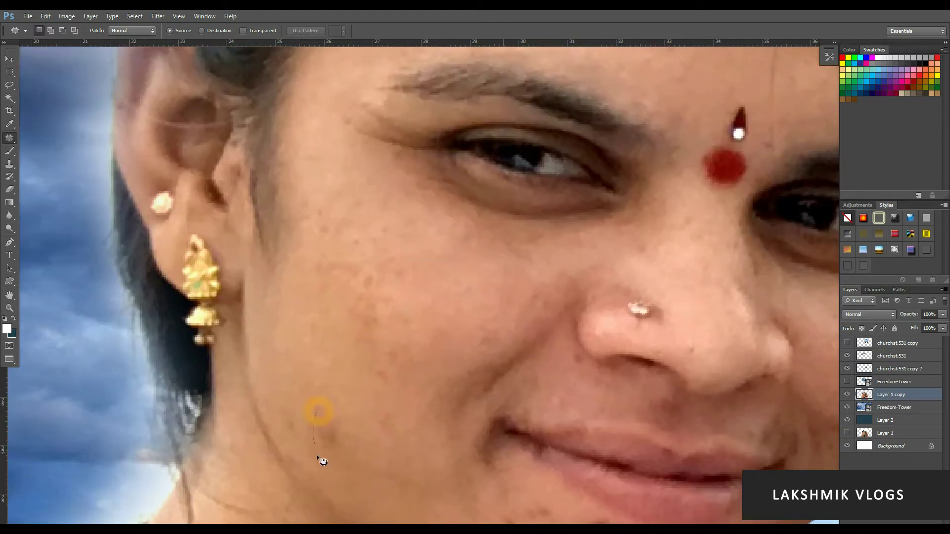
- Patch out the dark spots and blemishes across the older woman's lower cheek and jaw
click(354, 345)
click(451, 208)
drag(360, 258, 394, 264)
click(407, 383)
mouse_move(378, 305)
mouse_down()
mouse_move(323, 354)
mouse_move(407, 344)
mouse_up()
drag(382, 378, 341, 428)
click(435, 428)
drag(435, 428, 369, 265)
drag(470, 391, 432, 397)
drag(448, 399, 365, 328)
click(438, 343)
drag(465, 355, 515, 410)
click(519, 413)
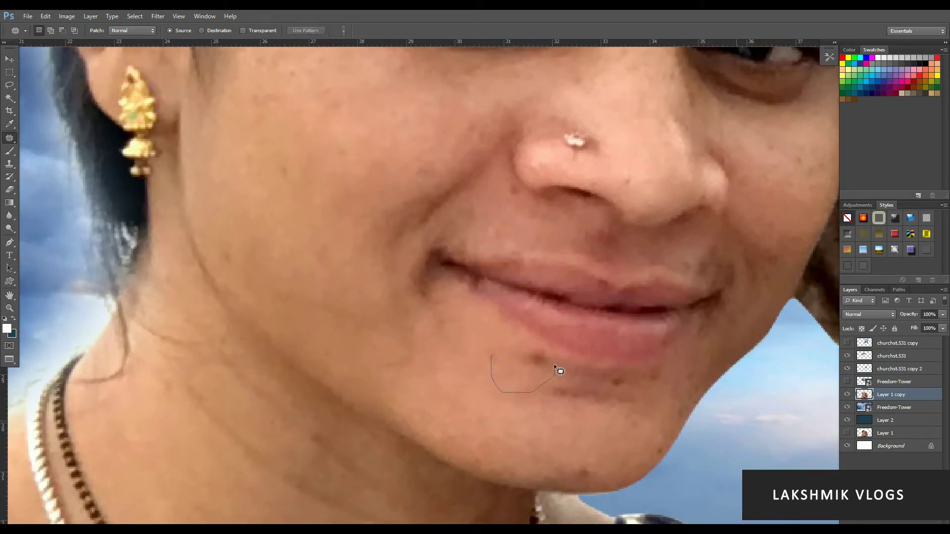
- Patch out the dark spots beneath the older woman's lower lip and on her chin
drag(554, 365, 492, 356)
drag(531, 375, 452, 385)
click(542, 397)
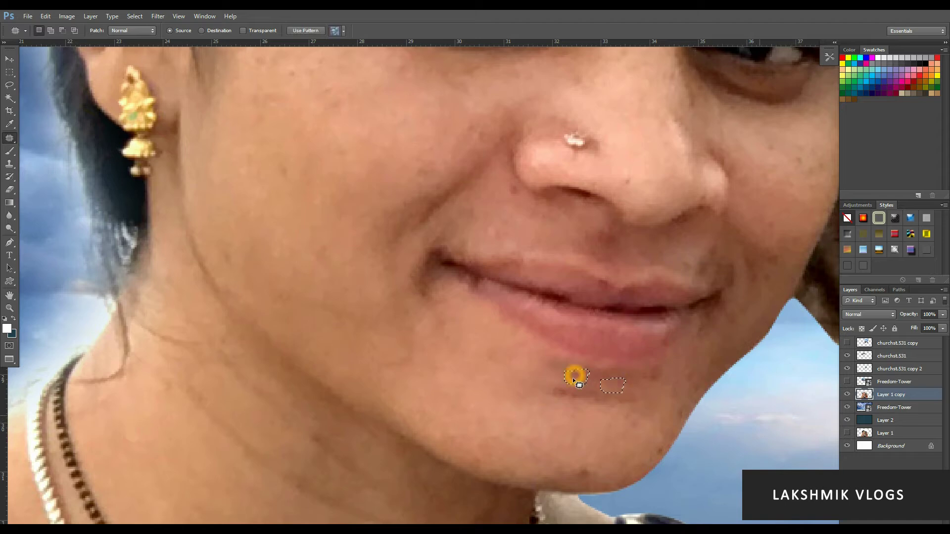
drag(573, 380, 573, 380)
click(454, 207)
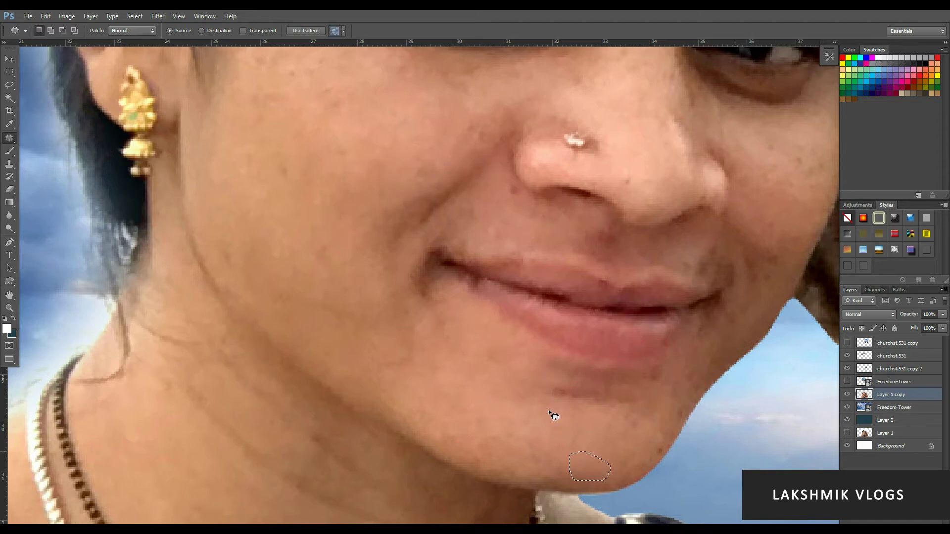
click(548, 409)
- Patch the blemishes on the younger woman's cheeks and beside the corner of her mouth
scroll(548, 406, down, 6)
drag(773, 311, 445, 304)
scroll(435, 340, up, 6)
click(443, 322)
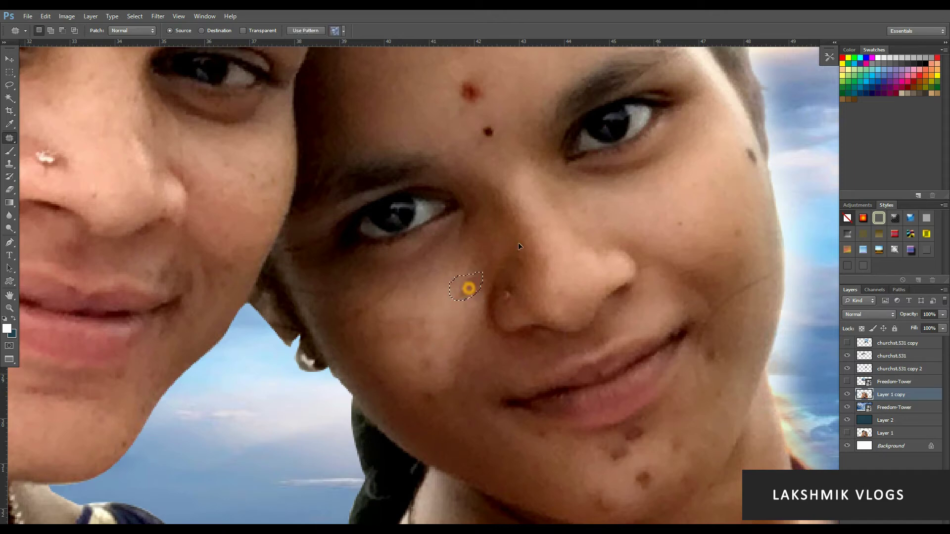
click(652, 205)
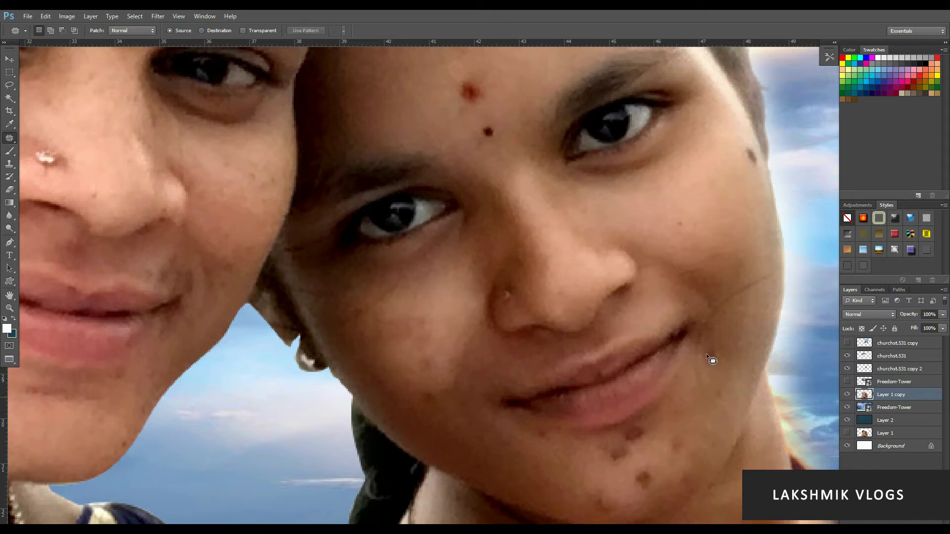
drag(706, 354, 713, 225)
click(732, 230)
click(468, 209)
- Patch out the dark spots beneath the younger woman's lower lip and on her chin
drag(621, 429, 599, 452)
drag(638, 444, 423, 338)
click(449, 358)
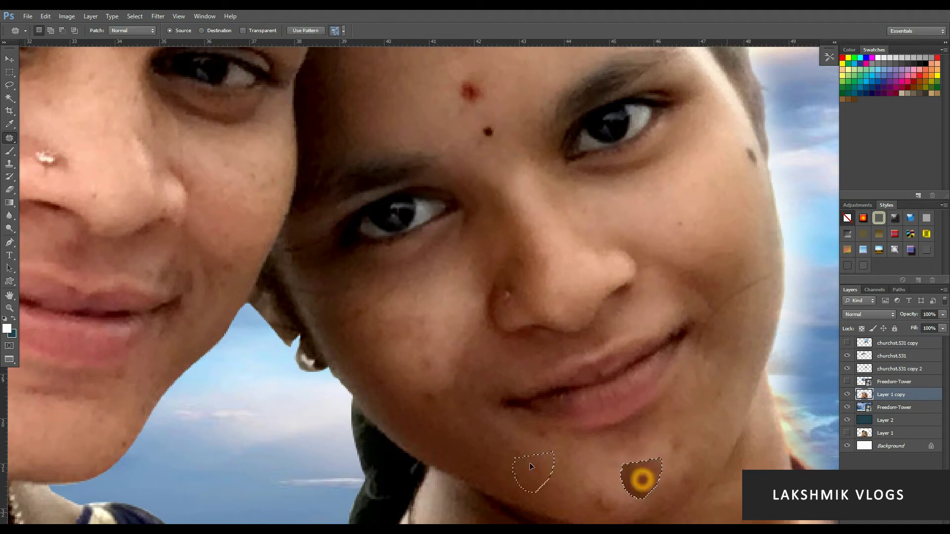
drag(530, 467, 531, 467)
click(589, 492)
click(709, 258)
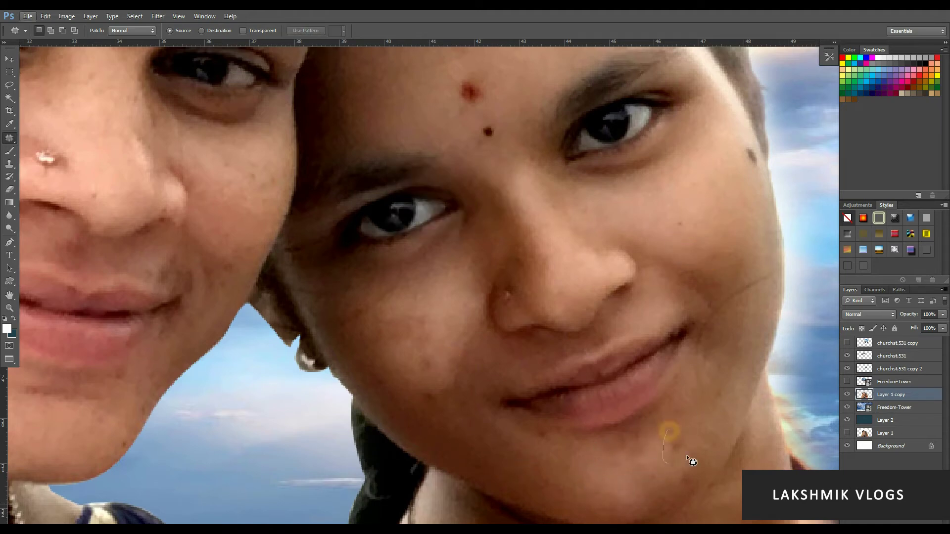
- Smooth the uneven patches and spots on the younger woman's cheek below her eye with the Patch tool
scroll(677, 402, down, 6)
scroll(539, 402, up, 7)
click(510, 402)
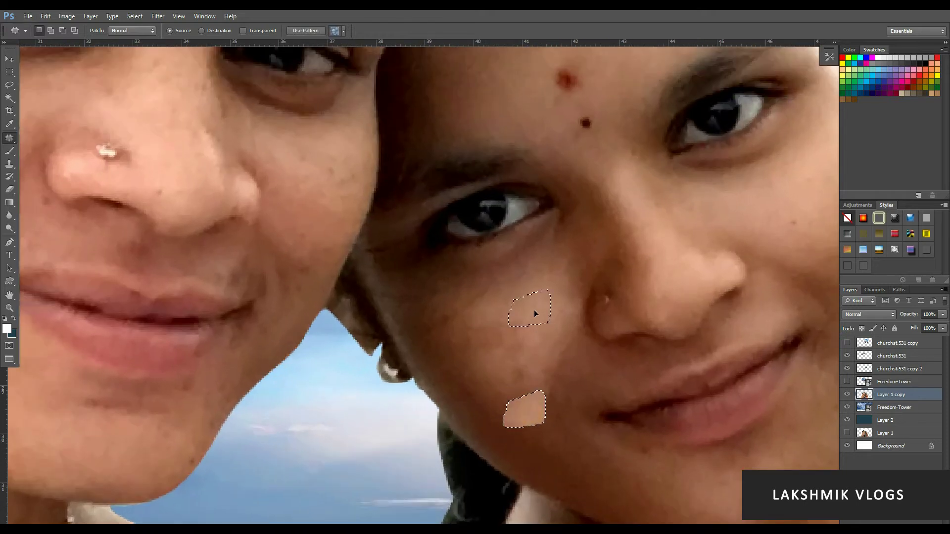
drag(534, 313, 534, 313)
drag(512, 362, 539, 377)
drag(526, 321, 526, 320)
mouse_move(509, 360)
mouse_down()
mouse_move(535, 378)
mouse_move(522, 358)
mouse_up()
drag(517, 375, 557, 299)
mouse_move(515, 314)
mouse_down()
mouse_move(532, 351)
mouse_move(537, 320)
mouse_up()
drag(516, 340, 755, 220)
click(553, 421)
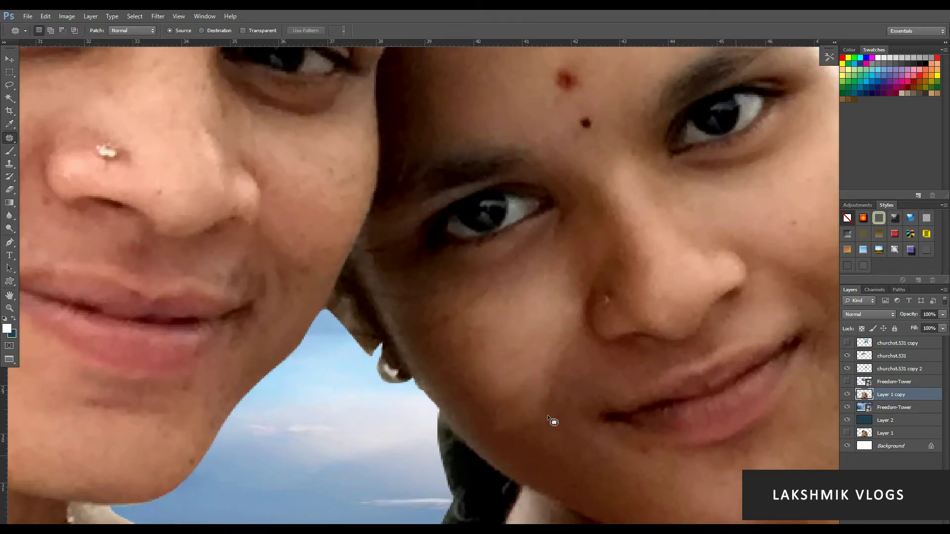
click(611, 388)
scroll(611, 388, down, 5)
scroll(565, 440, up, 5)
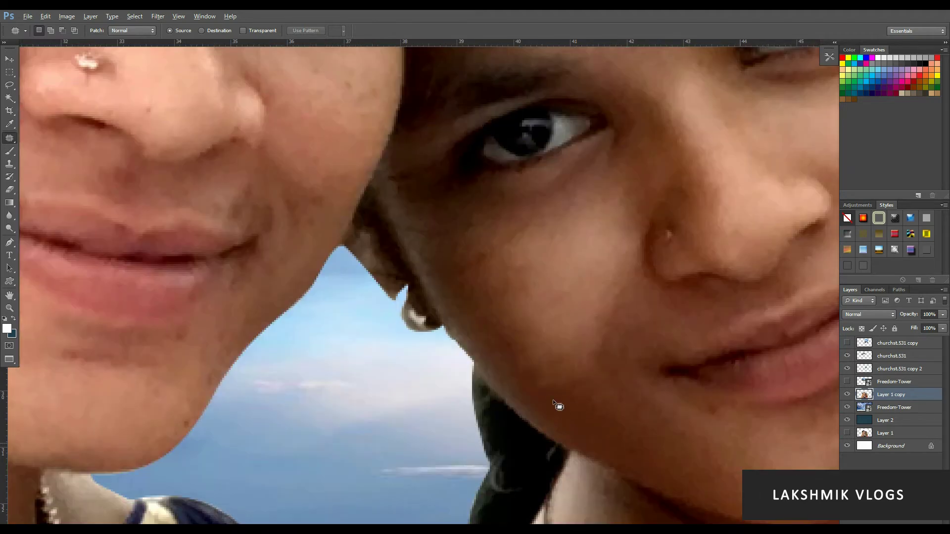
click(643, 431)
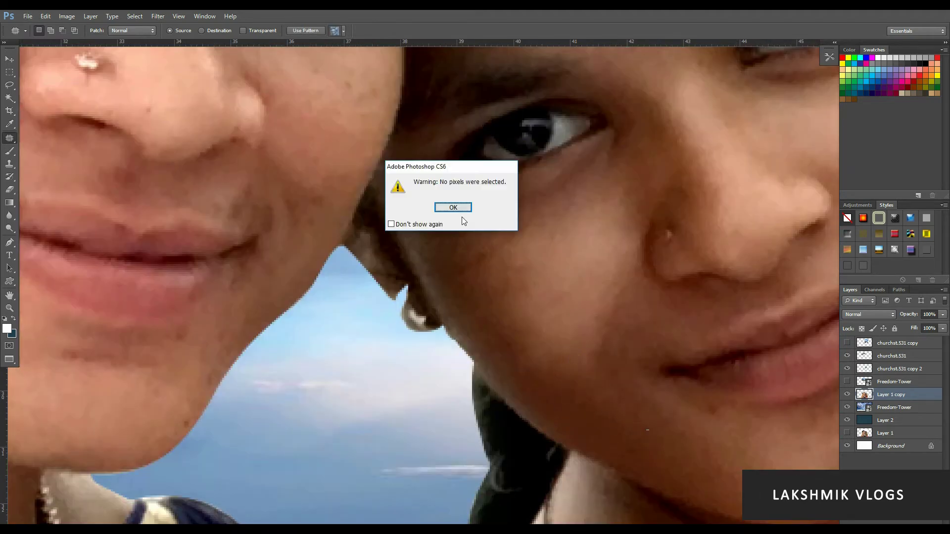
click(458, 209)
- Rasterize the Freedom-Tower cloudy sky layer that lies behind the two women
scroll(552, 304, down, 4)
scroll(657, 338, down, 1)
scroll(653, 340, down, 4)
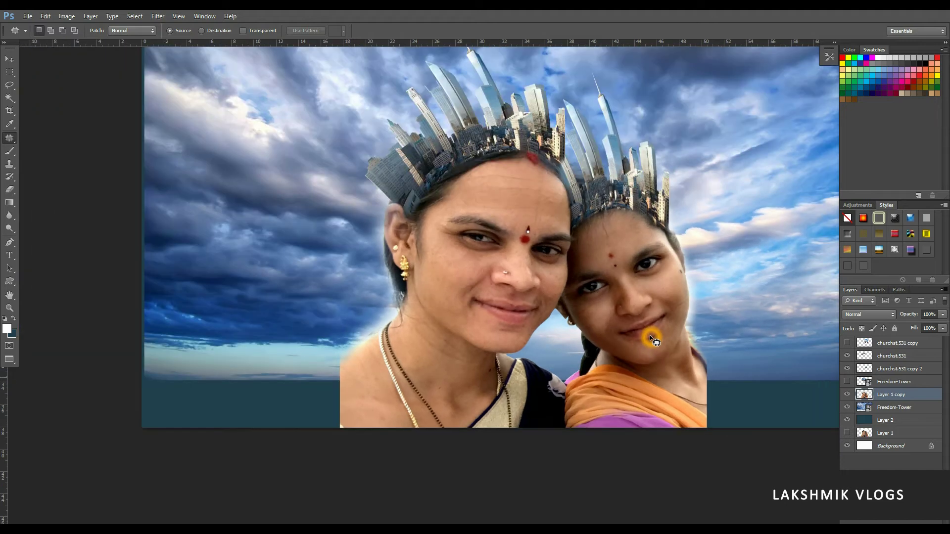
scroll(651, 339, up, 1)
drag(625, 220, 559, 293)
ctrl+click(651, 248)
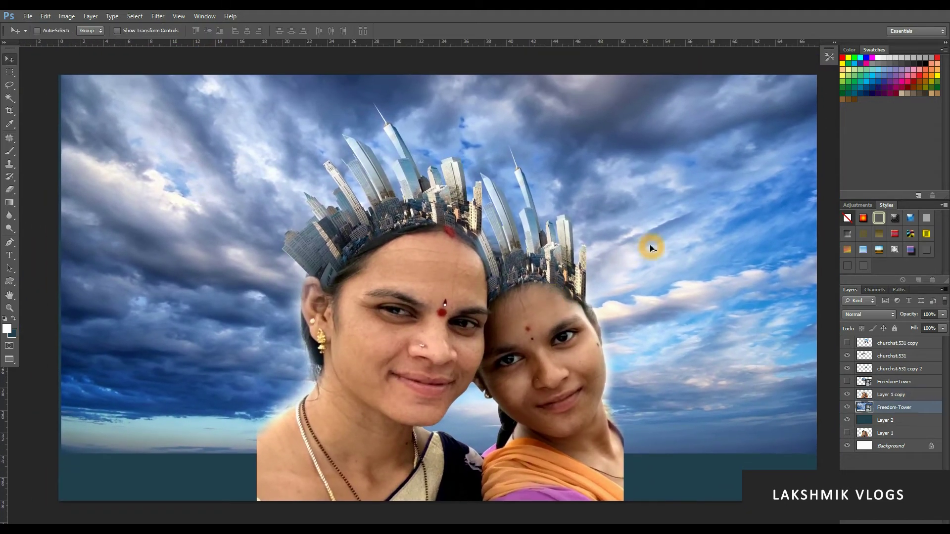
right_click(947, 433)
key(Escape)
- Brighten the cloudy sky with a Levels adjustment that lightens the midtones
key(ctrl+l)
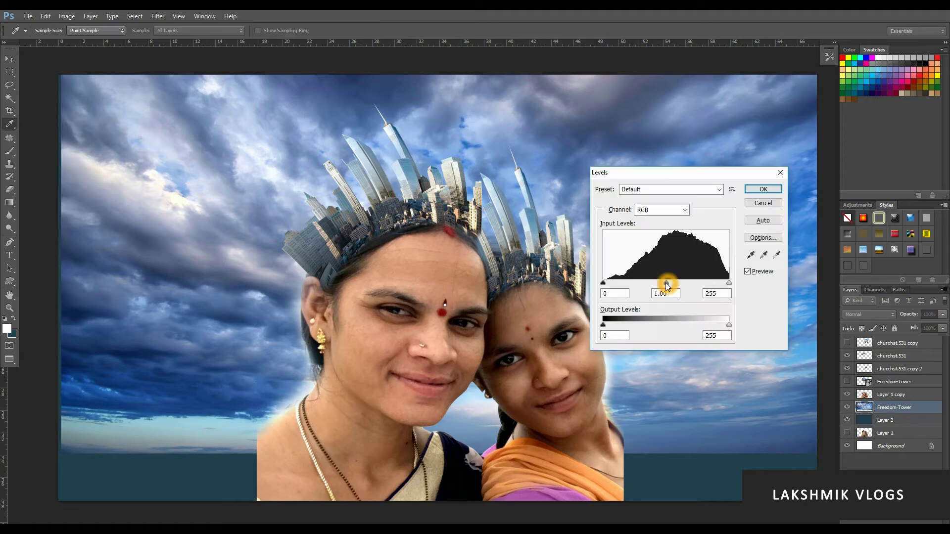
drag(666, 285, 637, 284)
mouse_move(729, 283)
mouse_down()
mouse_move(706, 286)
mouse_move(729, 284)
mouse_up()
drag(644, 284, 626, 292)
click(763, 189)
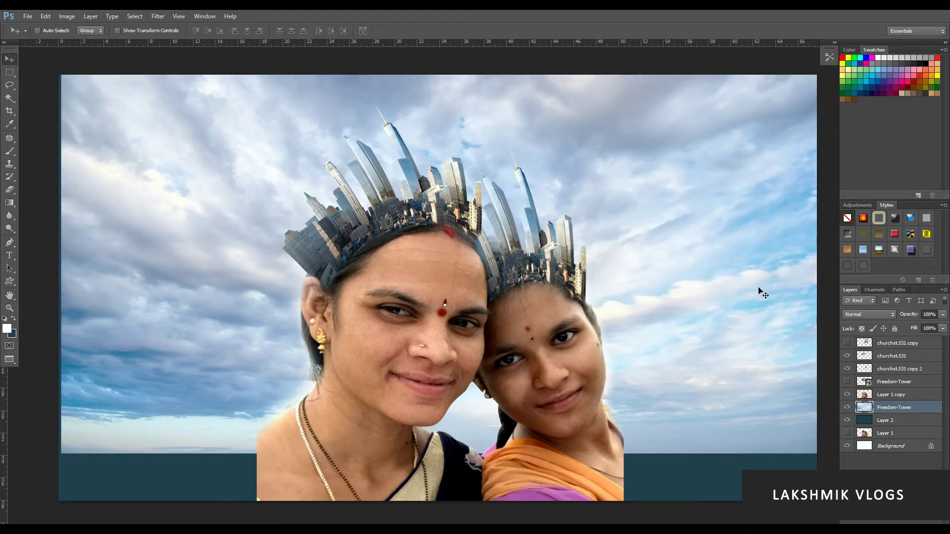
- Duplicate all layers from the cloudy sky up to the topmost skyline and merge the duplicates into one layer
shift+click(921, 349)
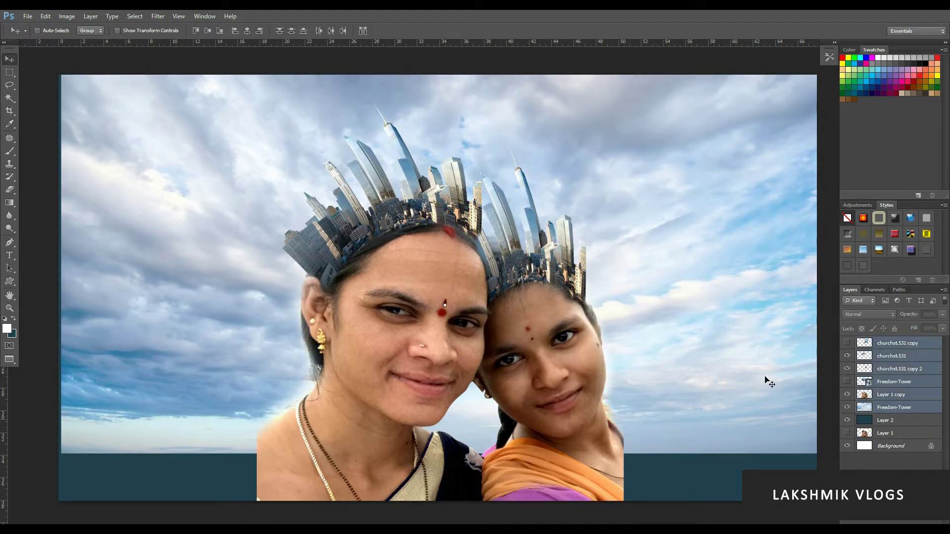
key(ctrl+j)
key(ctrl+e)
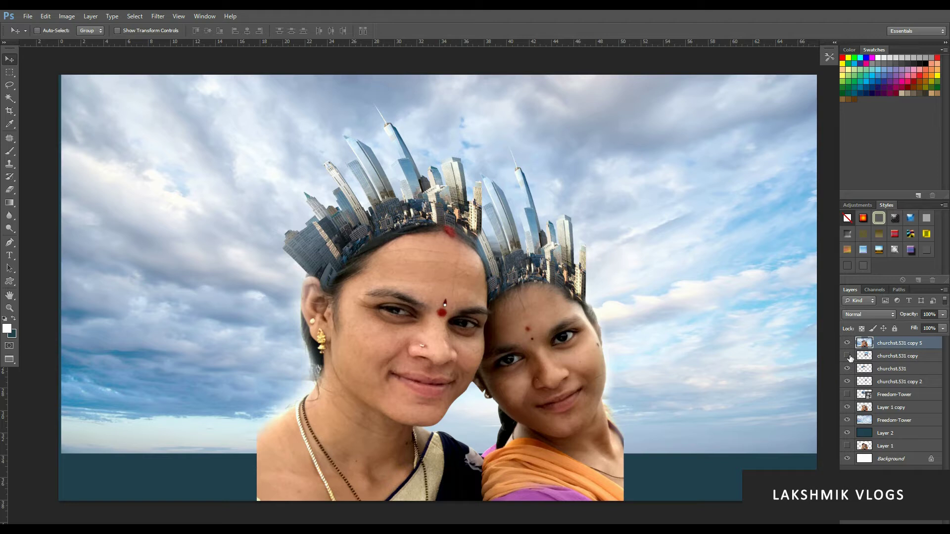
- Hide the merged layer and delete the unused hidden churchst.531 copy layer
click(918, 356)
click(847, 343)
click(847, 356)
click(847, 356)
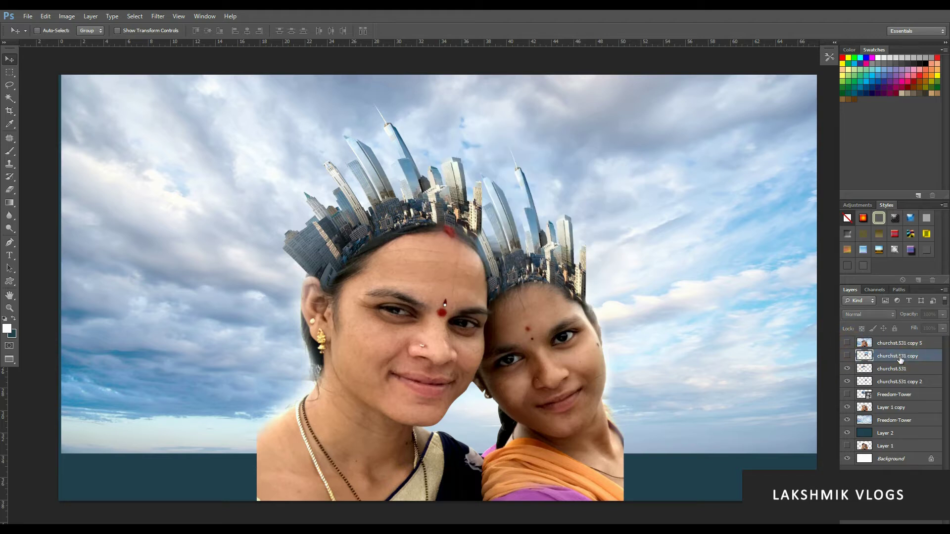
key(Delete)
- Move the hidden Freedom-Tower smart object down the layer stack, to just below Layer 2
click(889, 384)
click(847, 381)
click(847, 382)
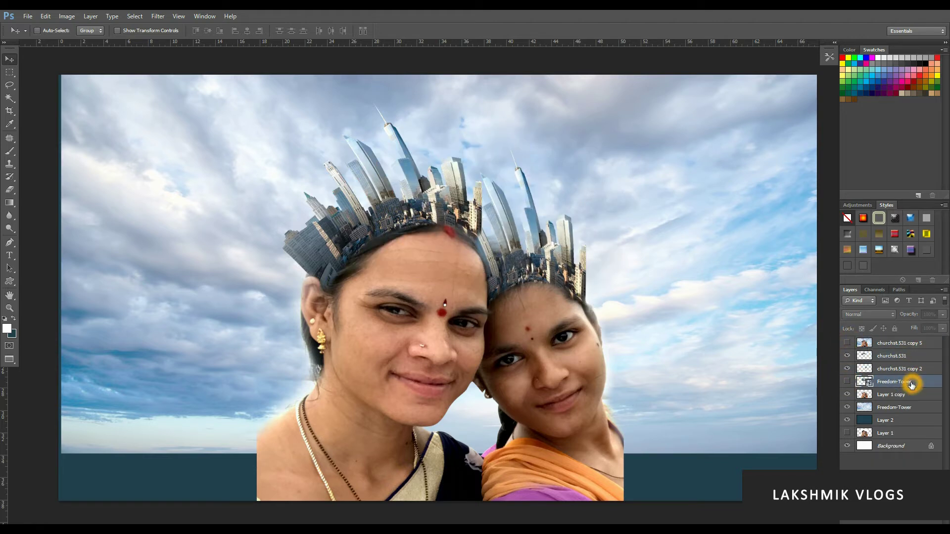
key(ctrl+bracketleft)
key(ctrl+bracketleft)
key(ctrl+bracketleft)
- Show the merged layer again, open it in the Filter Gallery and choose the Glass filter from the Distort group
click(925, 343)
click(847, 343)
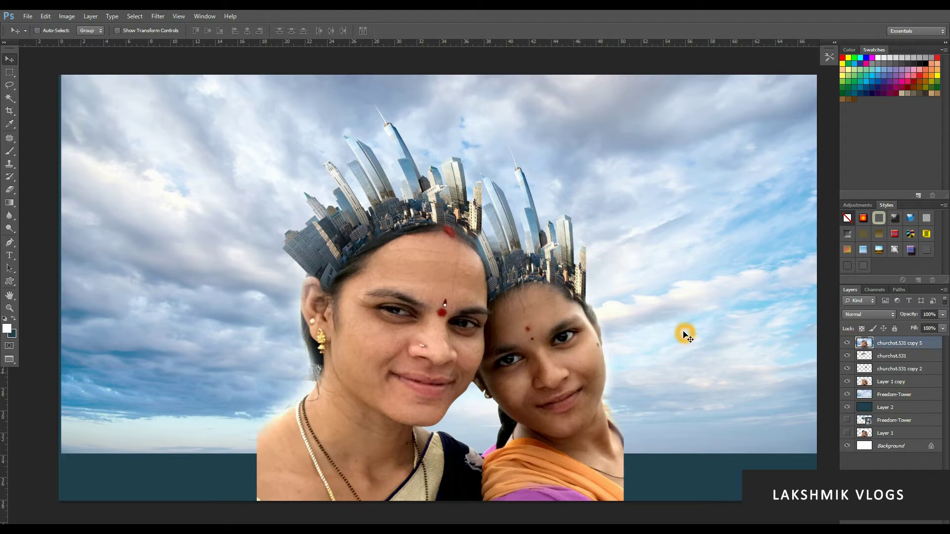
key(alt+t)
click(238, 59)
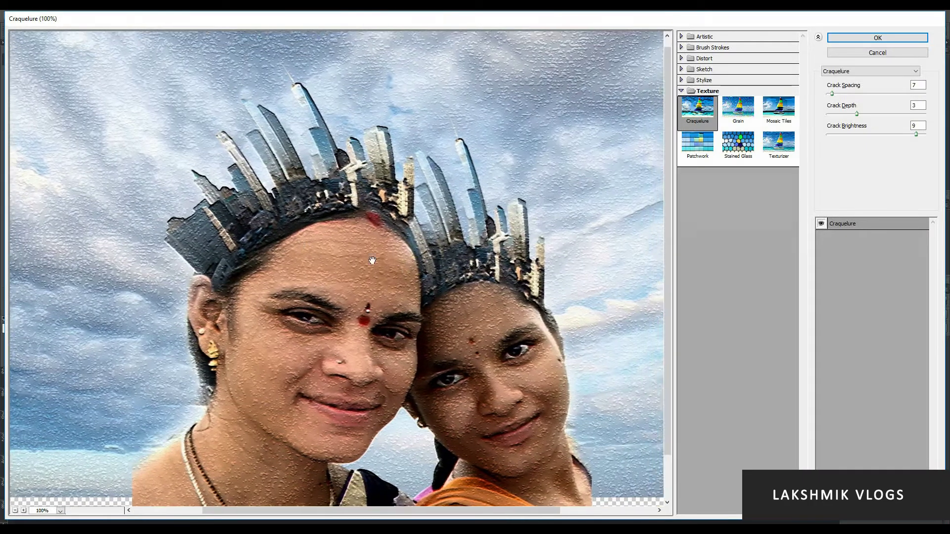
click(681, 36)
click(691, 226)
click(683, 339)
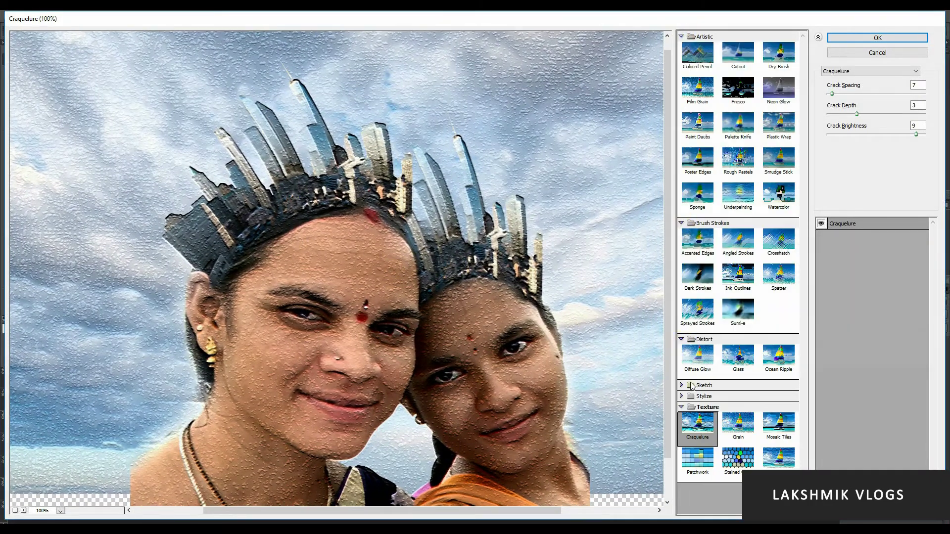
click(688, 386)
click(720, 360)
drag(418, 305, 431, 245)
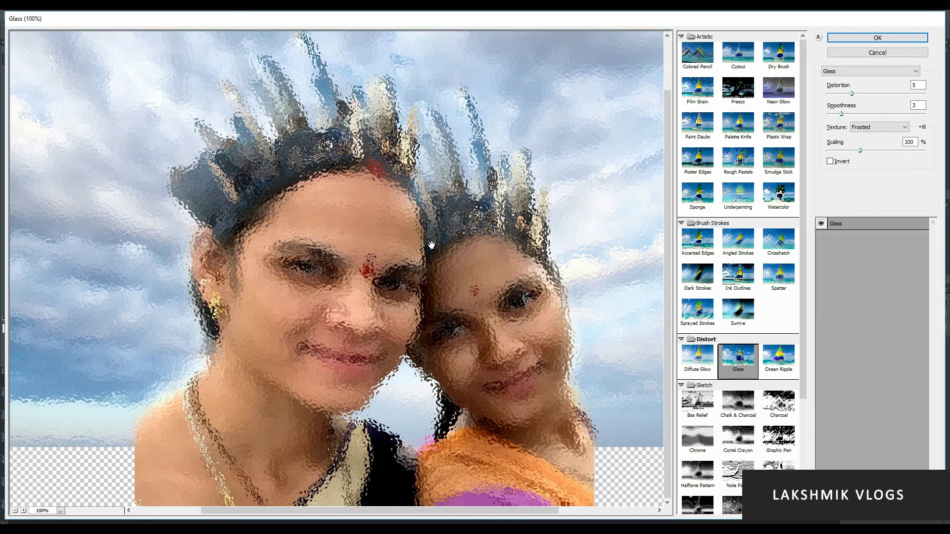
- Try different Glass settings and preview the Ocean Ripple and Diffuse Glow filters before returning to Glass
drag(852, 95, 920, 157)
click(784, 359)
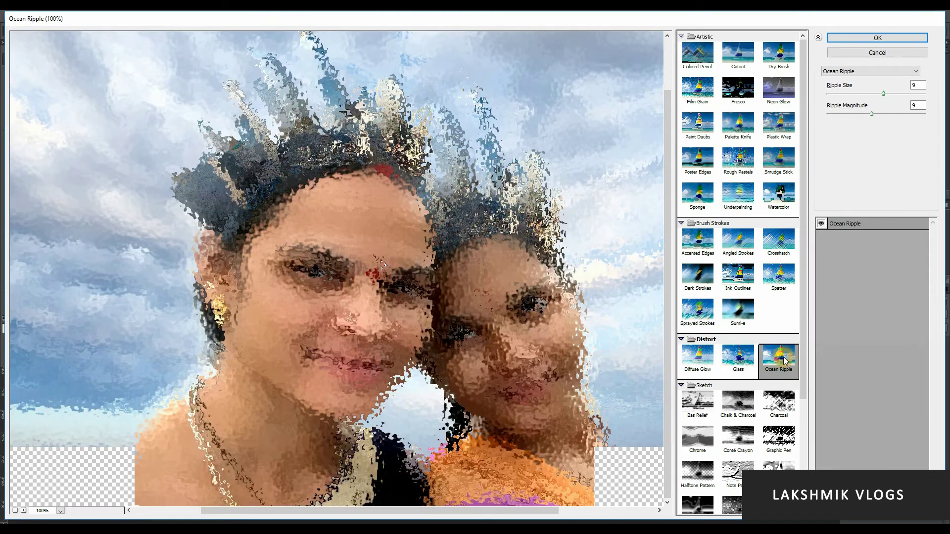
click(699, 368)
click(738, 357)
- Apply the Glass filter with Distortion 6, Smoothness 6, Frosted texture and Scaling 105%
mouse_move(858, 113)
mouse_down()
mouse_move(848, 117)
mouse_move(875, 118)
mouse_move(862, 122)
mouse_up()
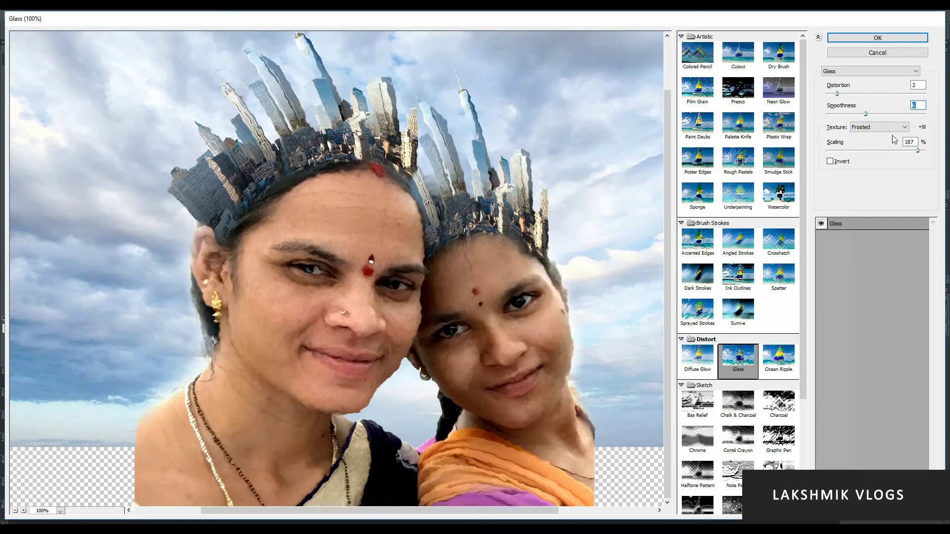
drag(918, 151, 863, 152)
click(852, 94)
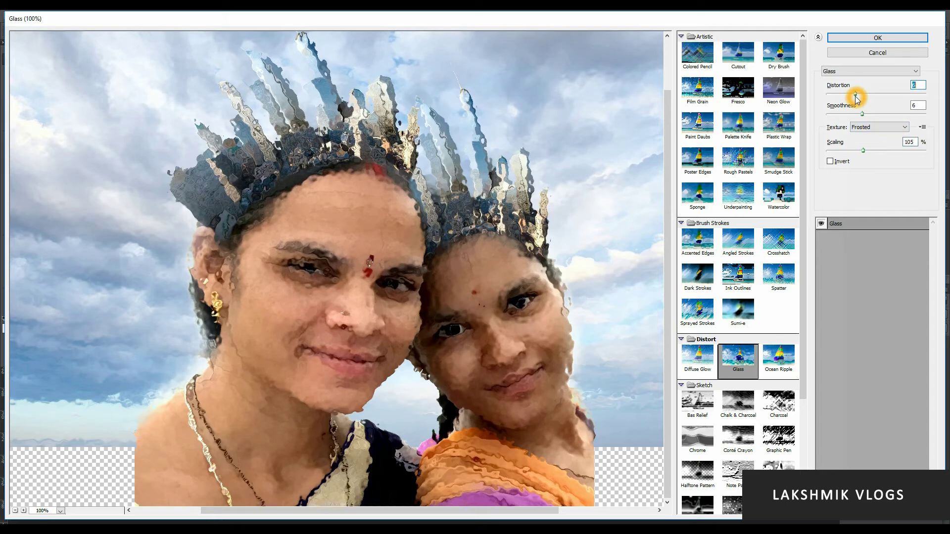
click(877, 37)
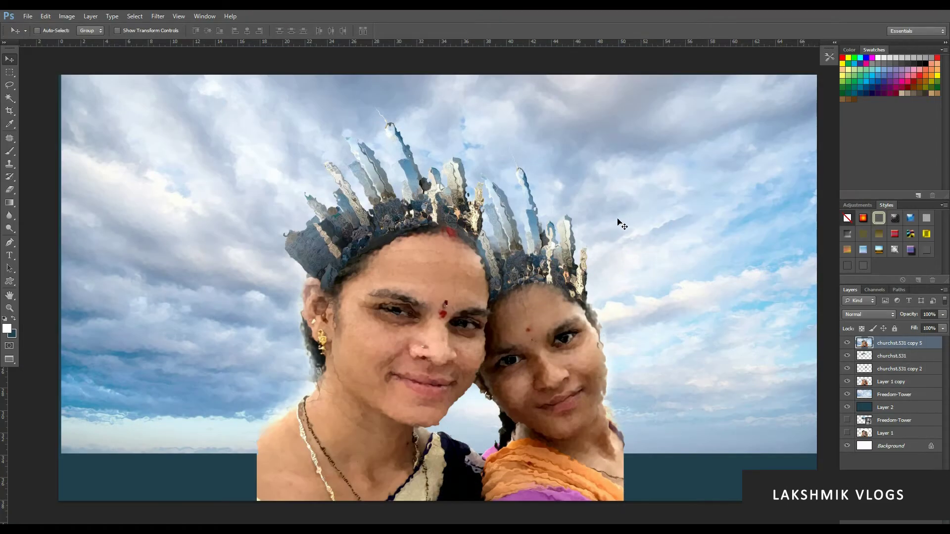
- Duplicate the layers from churchst.531 down to the cloudy sky, without Layer 2, and merge the duplicates beneath the glass layer
click(914, 356)
shift+click(913, 410)
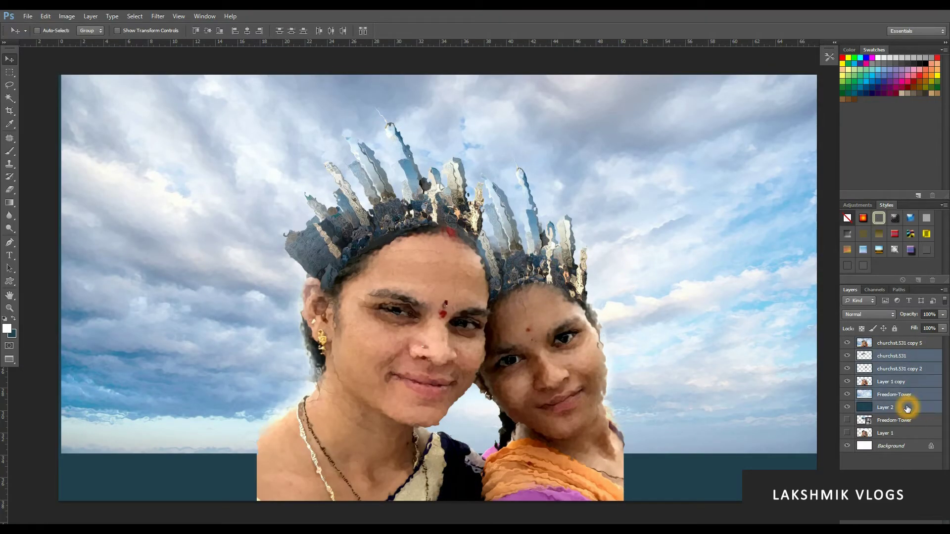
ctrl+click(908, 409)
key(ctrl+j)
key(ctrl+e)
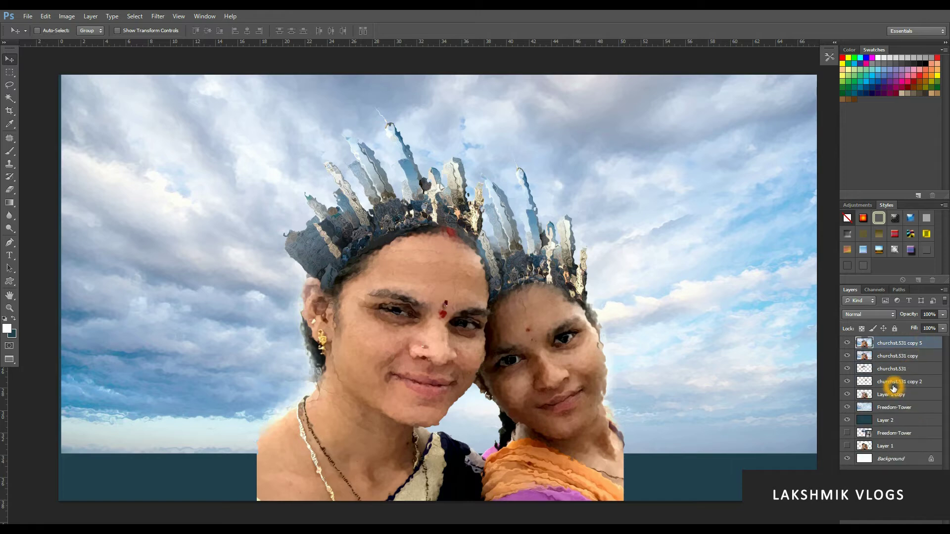
- Erase the glass effect from both women's faces and necks with a 300 px Eraser
key(e)
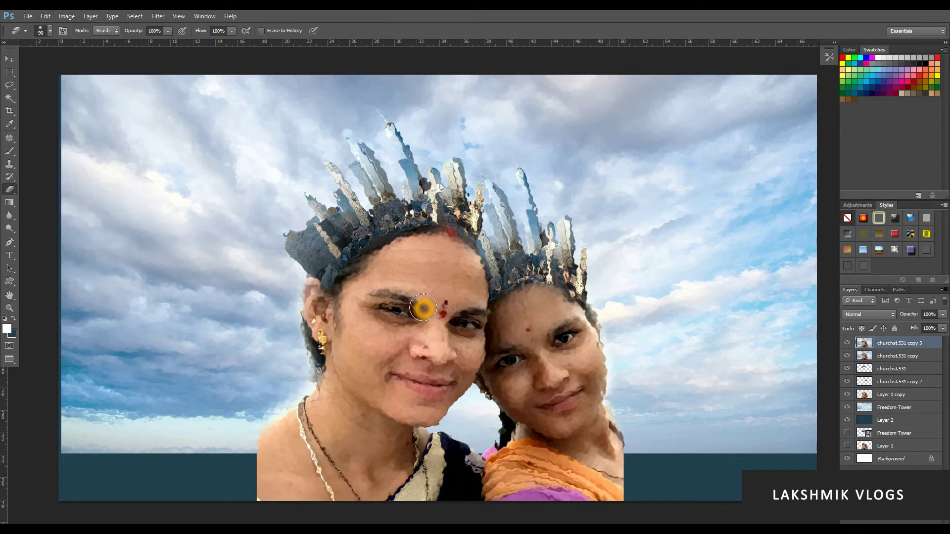
mouse_move(418, 302)
mouse_down()
mouse_move(454, 321)
mouse_move(411, 332)
mouse_move(445, 347)
mouse_move(534, 348)
mouse_move(545, 406)
mouse_up()
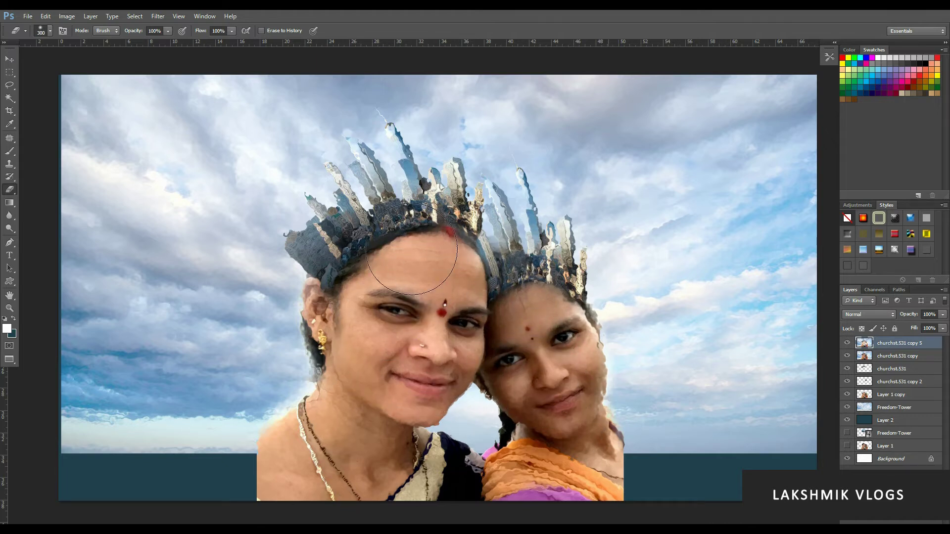
mouse_move(363, 316)
mouse_down()
mouse_move(512, 452)
mouse_move(570, 437)
mouse_move(445, 262)
mouse_up()
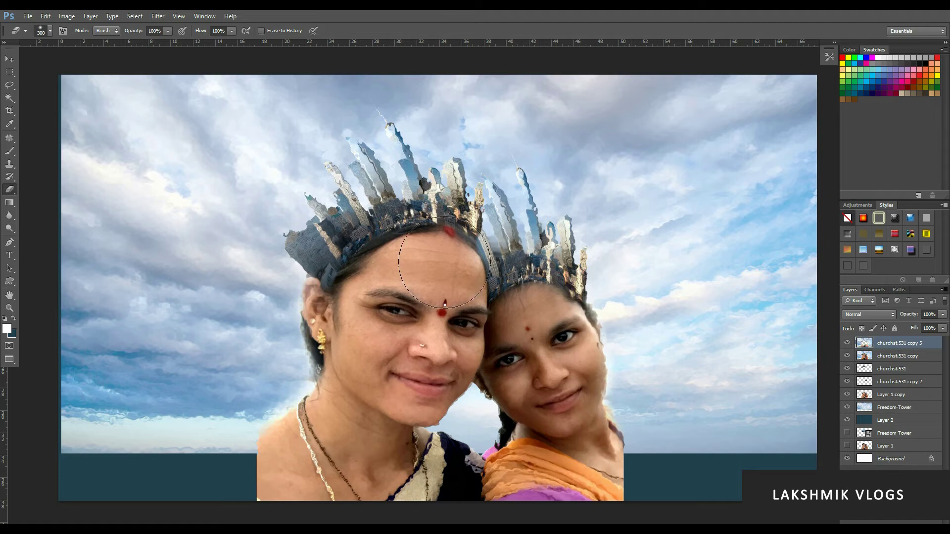
- Partly erase the glass effect over the skylines with a 600 px Eraser at 50% opacity
key(])
key(])
key(])
click(385, 155)
text(50)
key(Return)
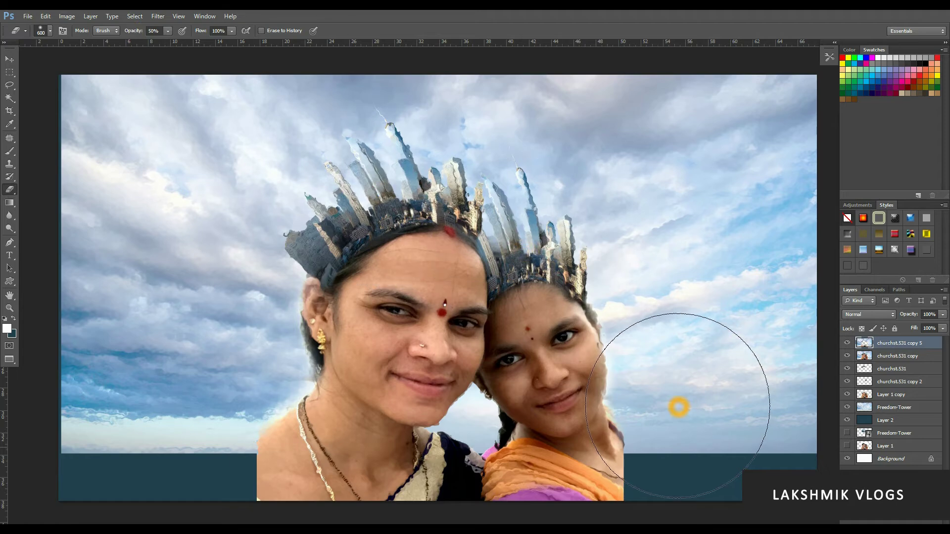
click(6, 59)
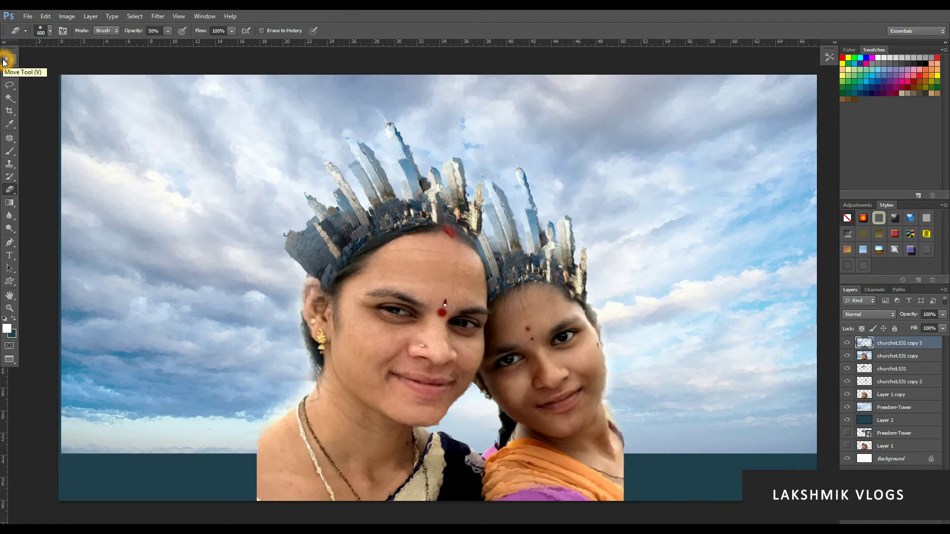
click(3, 60)
- Add a new layer on top, change the background colour to bright yellow and fill the layer with it
scroll(514, 288, down, 6)
scroll(678, 325, up, 5)
drag(412, 242, 473, 252)
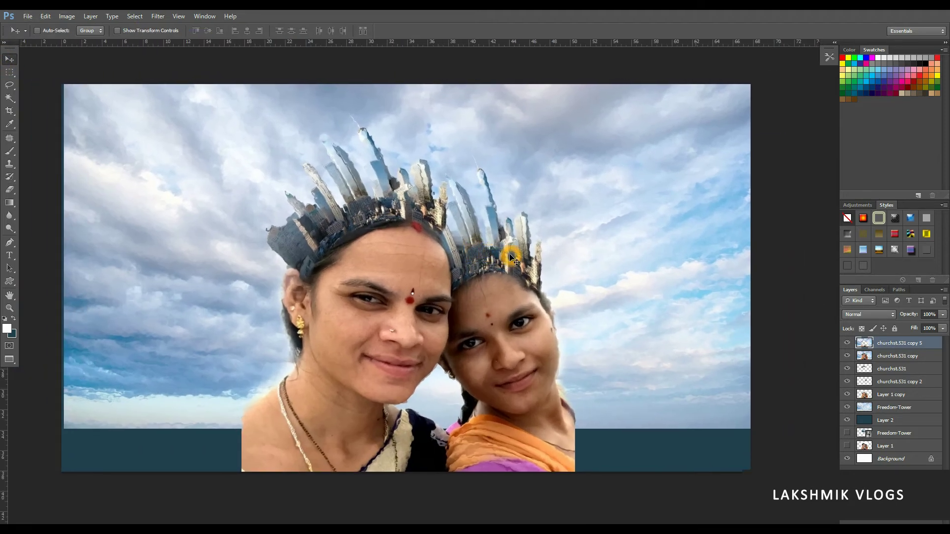
key(ctrl+shift+alt+n)
click(13, 335)
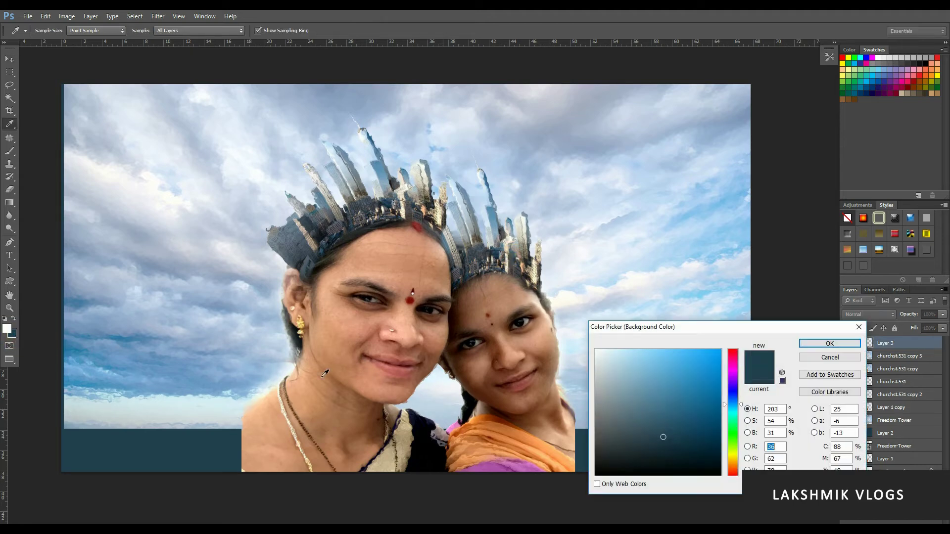
click(720, 351)
drag(733, 406, 737, 460)
click(848, 343)
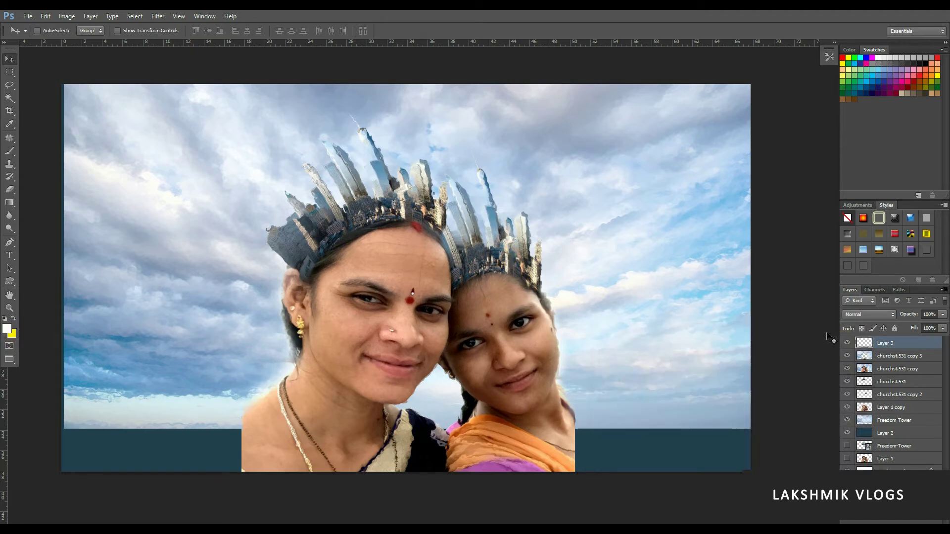
key(ctrl+BackSpace)
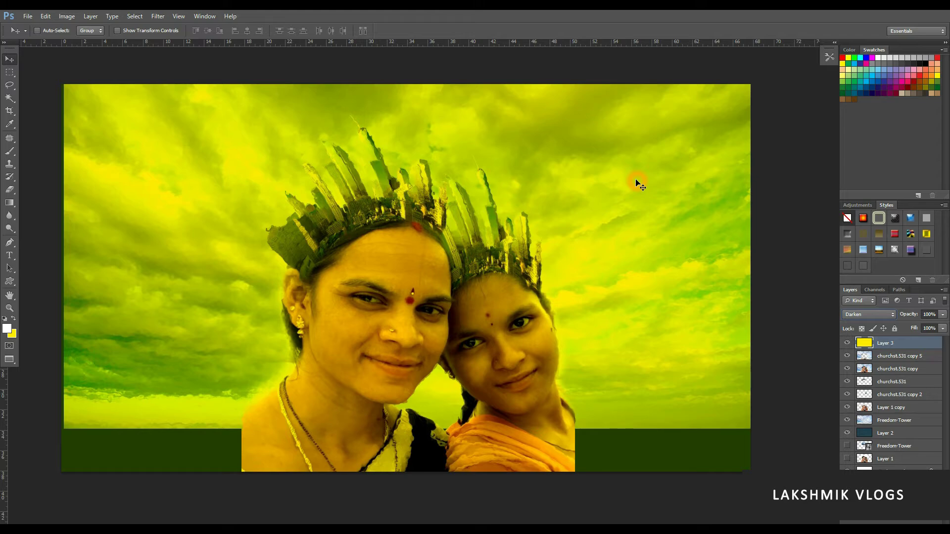
- Cycle through the blend modes for the yellow layer, settle on Linear Burn and set its opacity to 50%
key(shift+plus)
key(shift+plus)
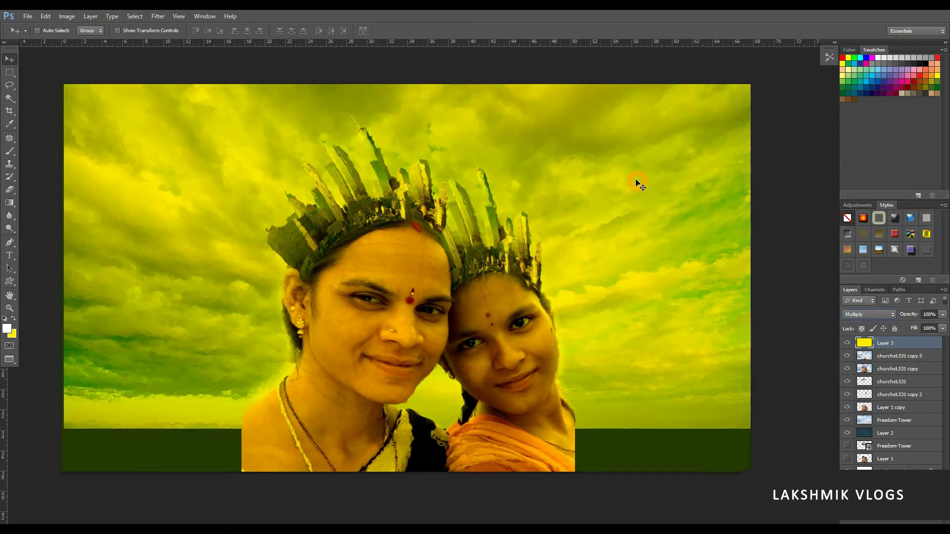
key(shift+plus)
key(Up)
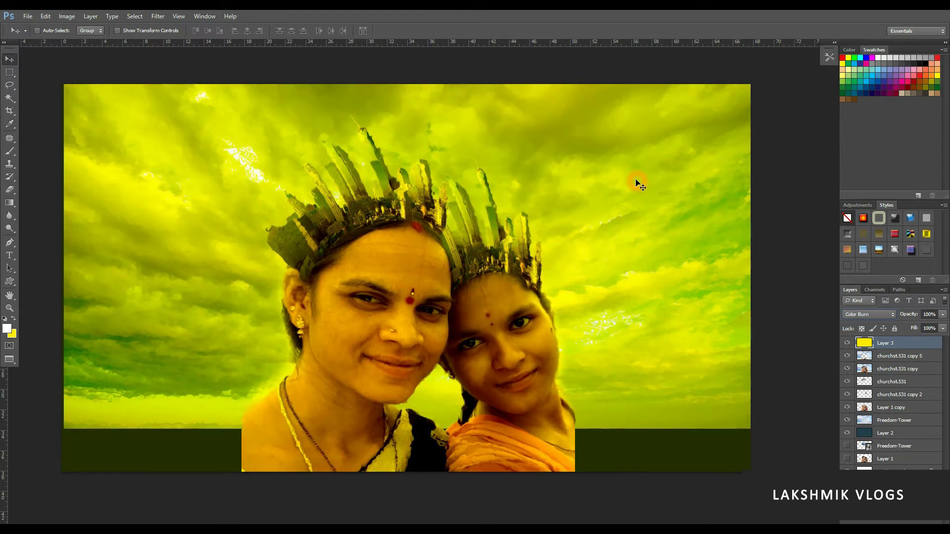
key(Down)
key(Down)
key(Down)
key(Down)
key(Down)
key(Down)
key(Down)
key(Down)
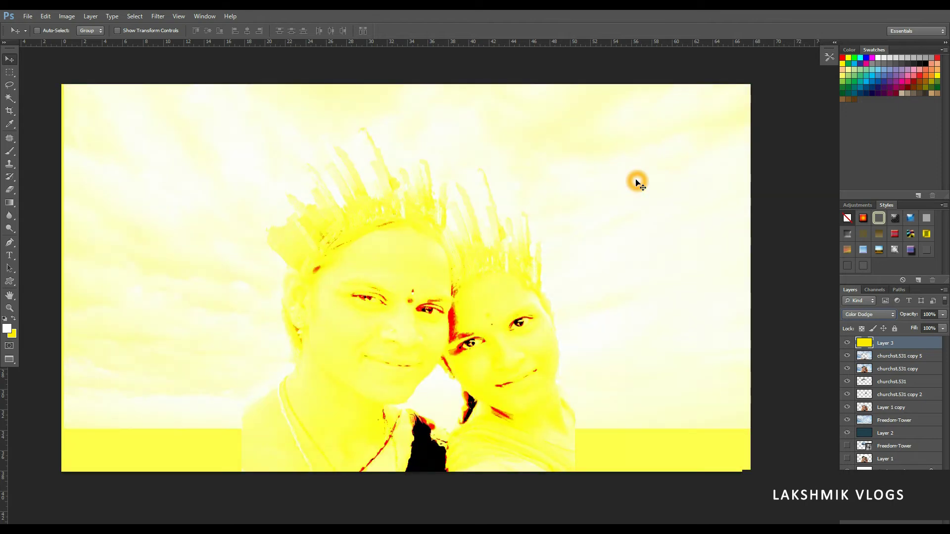
key(Down)
key(Down)
key(Down)
key(Down)
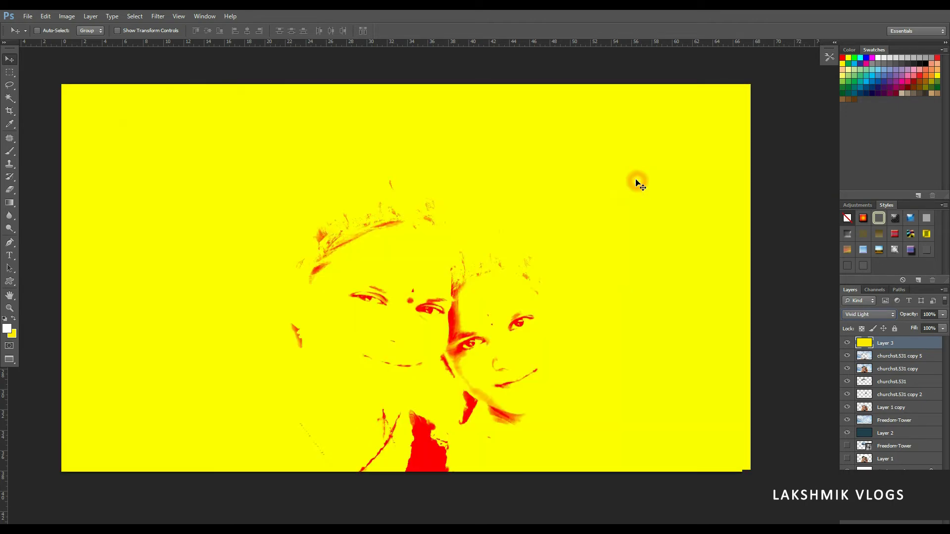
key(Down)
key(Down)
key(Down)
key(Down)
key(Down)
key(Down)
key(Down)
key(Down)
key(Down)
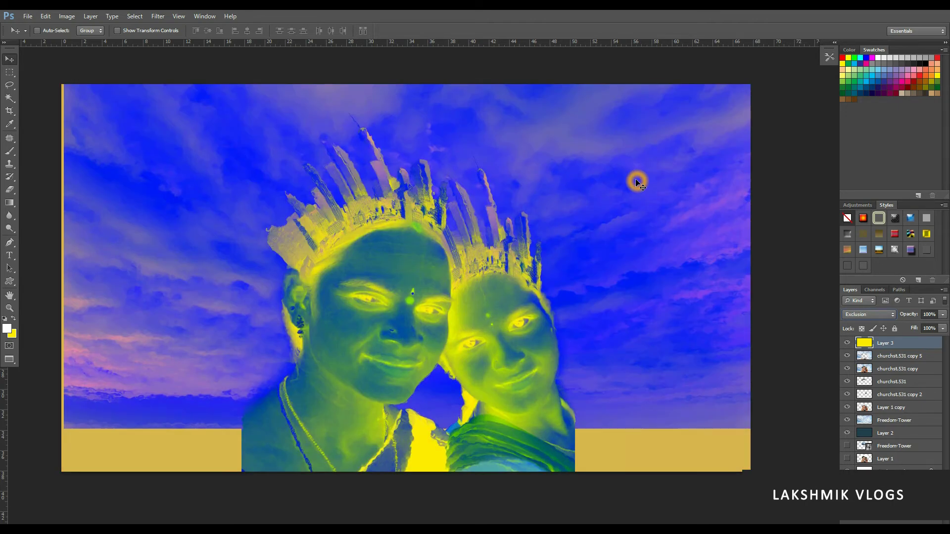
key(Down)
key(Down)
key(Down)
key(Down)
key(Down)
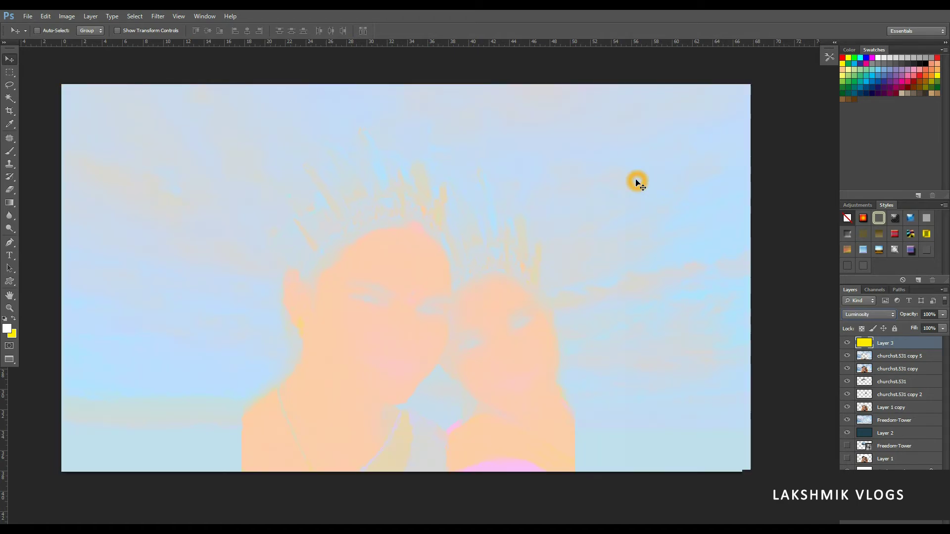
key(Down)
key(Down)
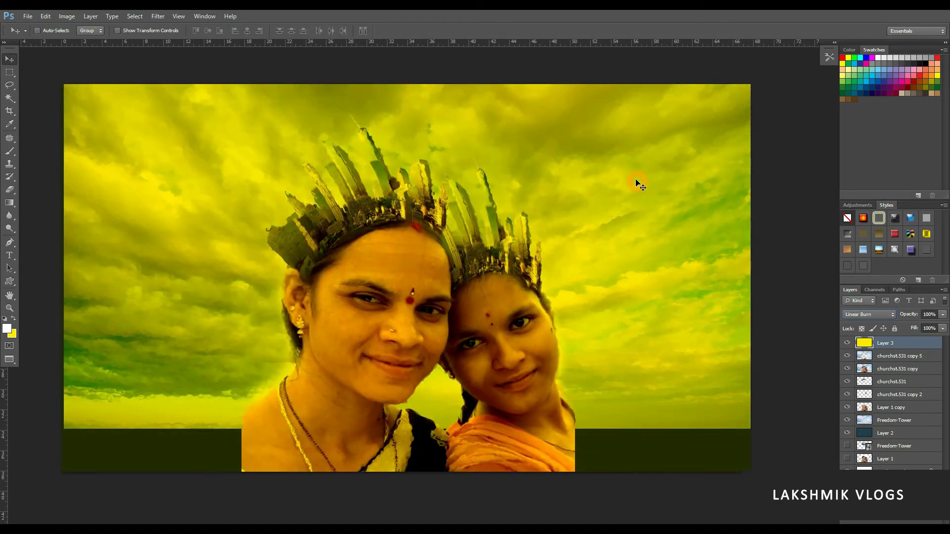
key(5)
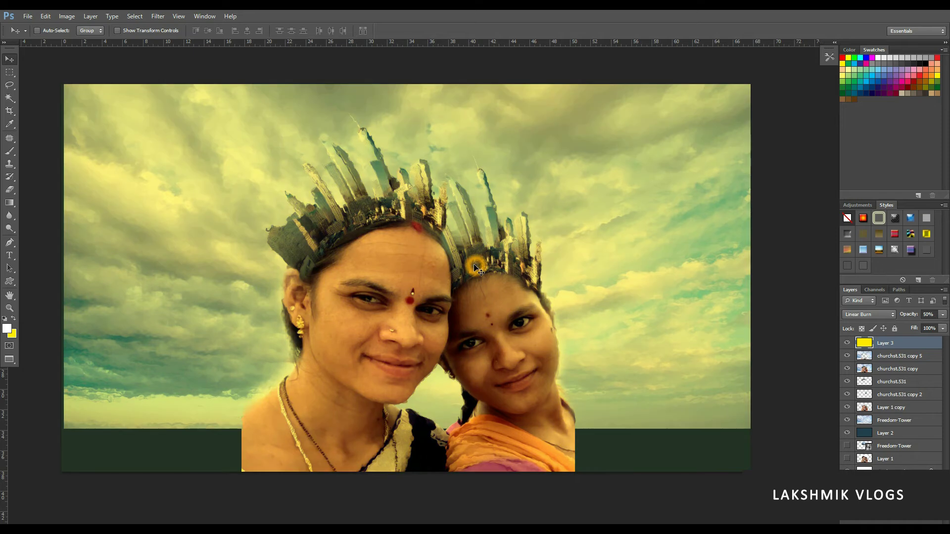
- Set the yellow layer's opacity to 60% and add a new empty layer above it
key(3)
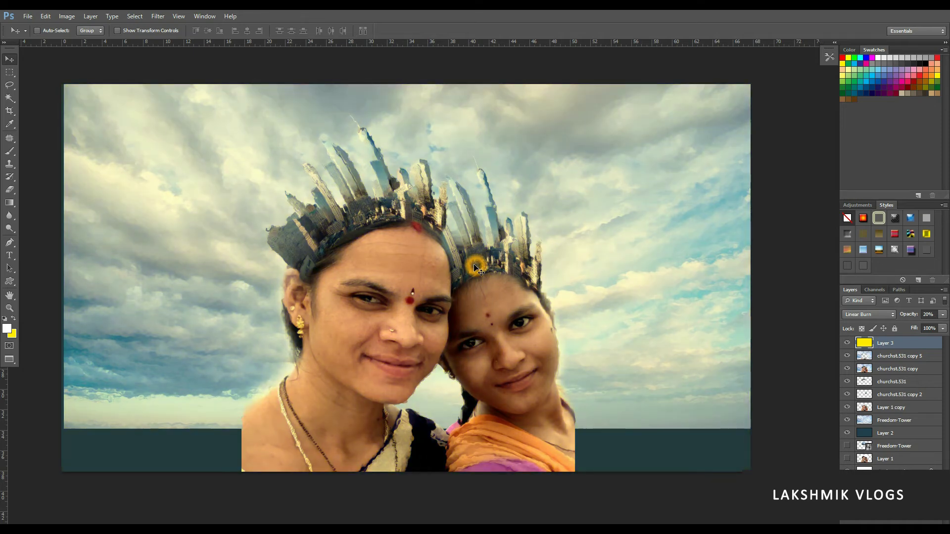
key(6)
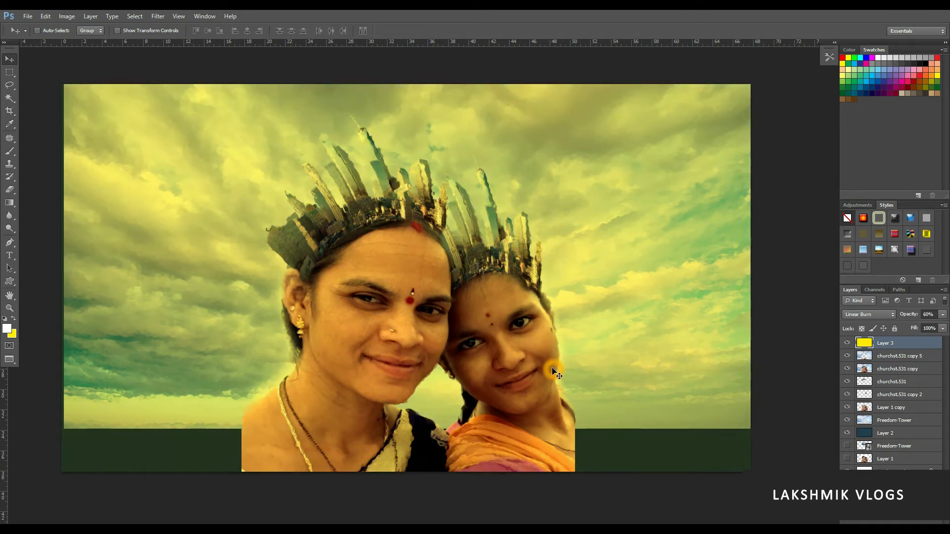
key(ctrl+shift+alt+n)
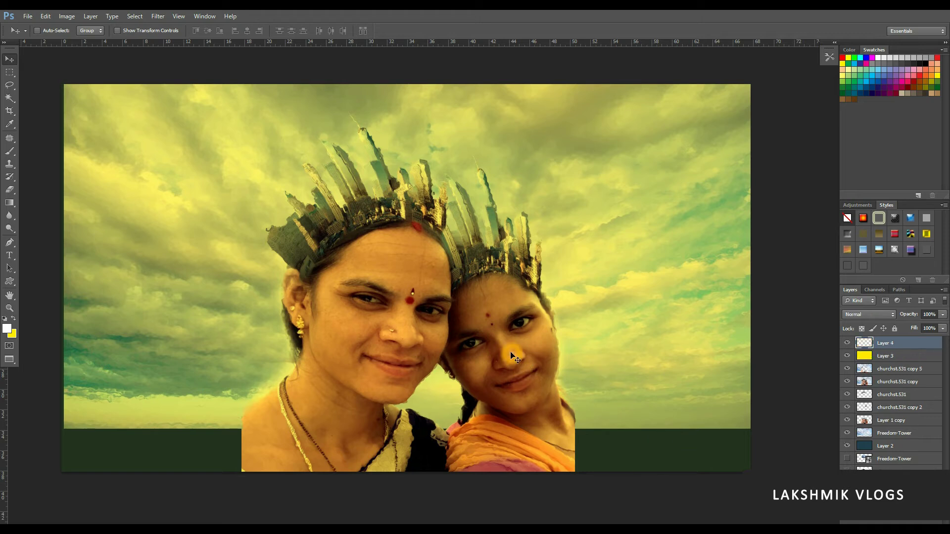
- Select a tall rectangle around both women and stroke it in white with a width of 10, centred on the selection, and deselect
key(m)
mouse_move(242, 103)
mouse_down()
mouse_move(579, 382)
mouse_move(564, 377)
mouse_move(560, 395)
mouse_move(575, 460)
mouse_up()
key(alt+e)
text(s)
text(1)
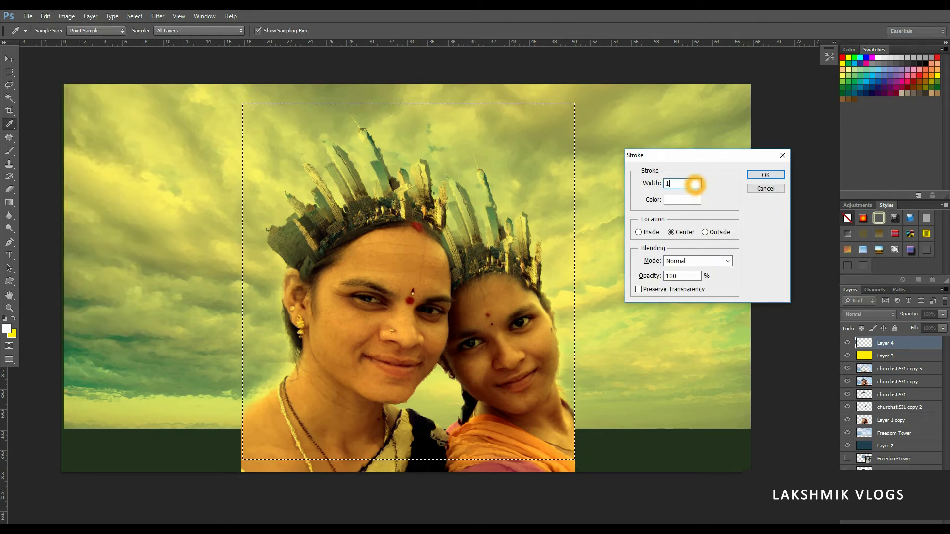
text(0)
click(766, 175)
click(599, 204)
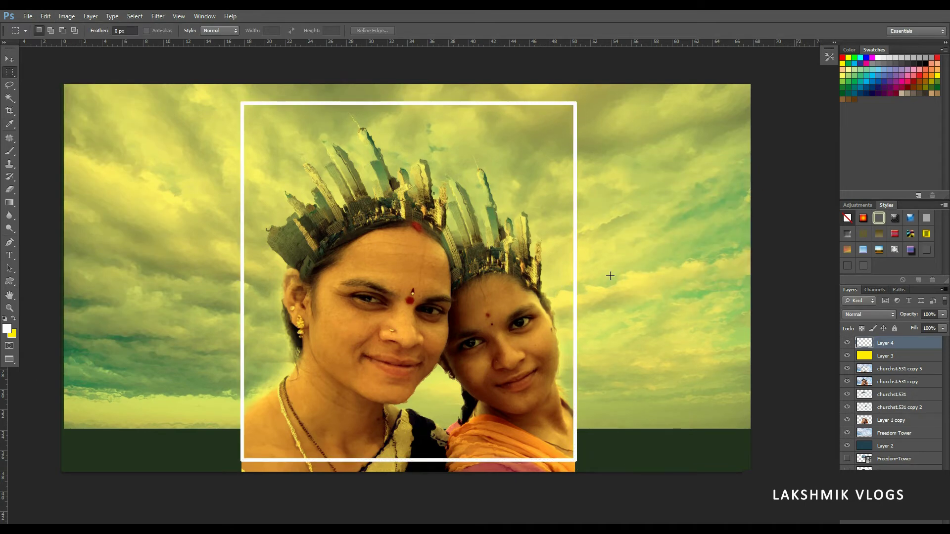
- On a new layer, fill a small rectangle with white and fit it inside the frame's top-right corner
scroll(598, 149, up, 5)
drag(530, 159, 594, 246)
key(x)
key(ctrl+shift+alt+n)
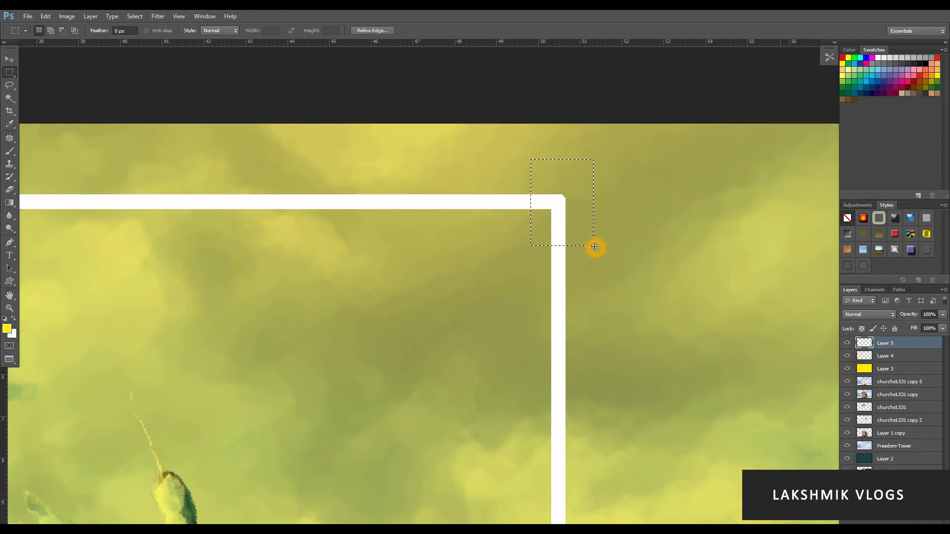
key(ctrl+BackSpace)
key(ctrl+d)
scroll(594, 248, down, 3)
key(v)
scroll(572, 243, up, 2)
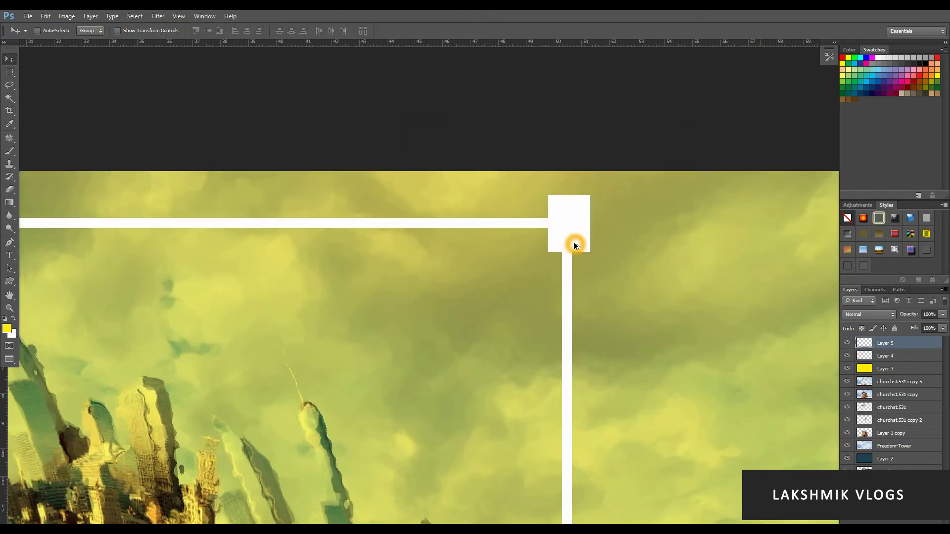
drag(570, 228, 551, 252)
- Duplicate the white corner block into the frame's top-left corner
scroll(528, 289, down, 3)
key(m)
click(652, 262)
drag(575, 293, 309, 266)
click(651, 278)
key(v)
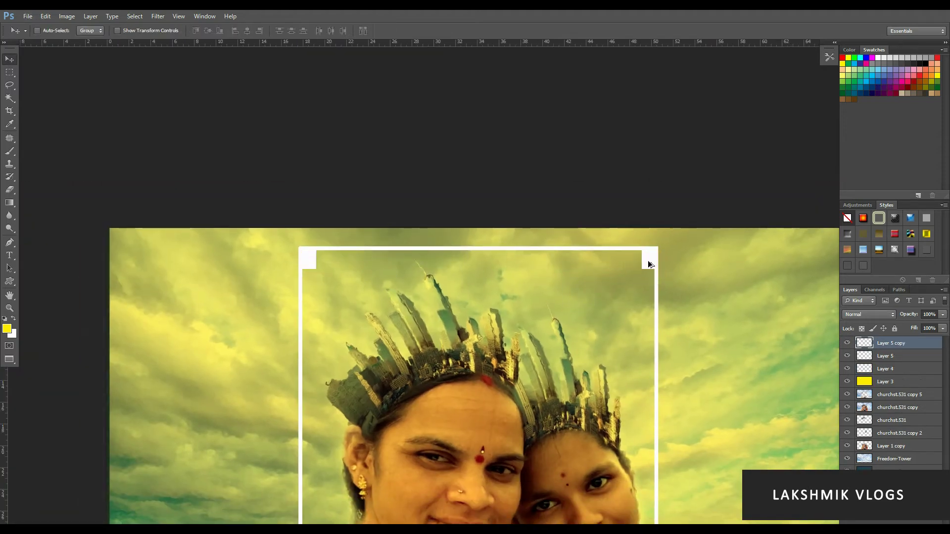
- Duplicate both upper corner blocks into the frame's lower corners and merge all blocks with the frame layer
ctrl+shift+click(649, 263)
drag(661, 418, 665, 227)
scroll(664, 226, up, 2)
drag(656, 107, 690, 468)
scroll(585, 305, down, 1)
scroll(604, 301, up, 1)
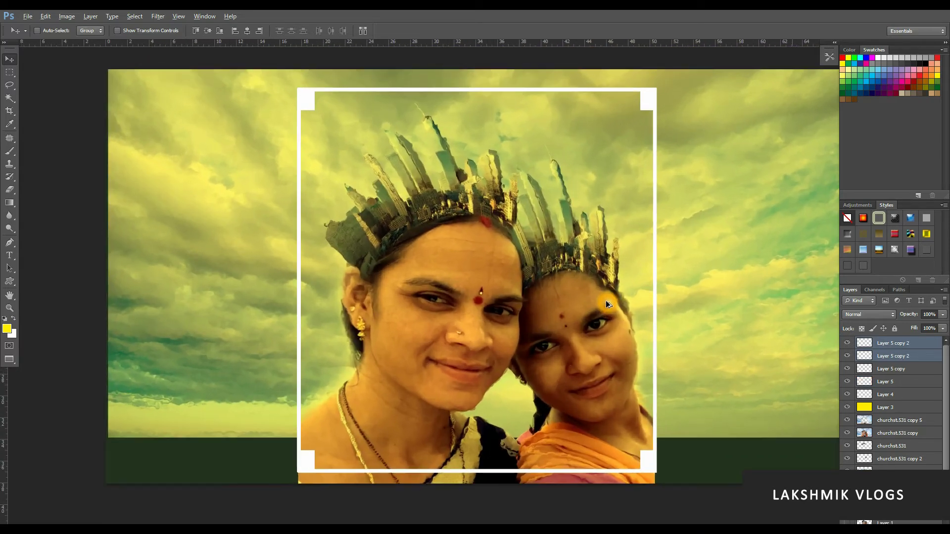
shift+click(910, 394)
key(ctrl+e)
- Try recolouring the frame with a dark green sampled from the sky
ctrl+click(866, 344)
click(12, 334)
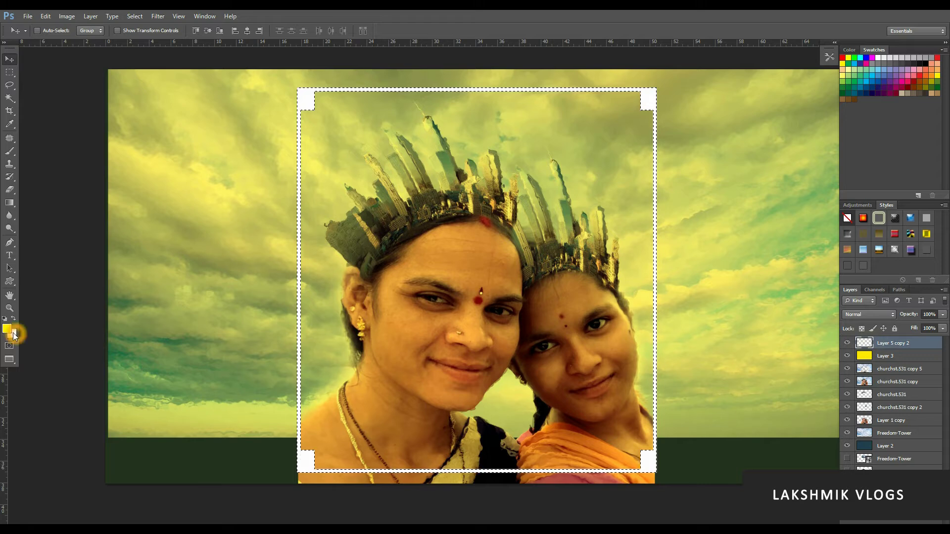
click(167, 340)
click(833, 345)
key(ctrl+BackSpace)
key(ctrl+d)
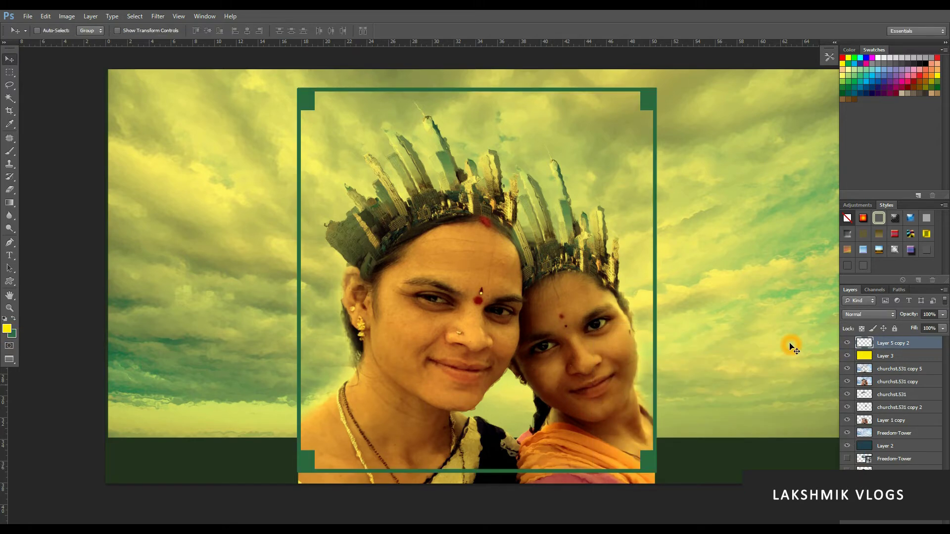
- Undo the green fill of the frame and clear its selection
scroll(574, 241, down, 1)
scroll(574, 242, down, 1)
drag(679, 258, 645, 260)
key(ctrl+z)
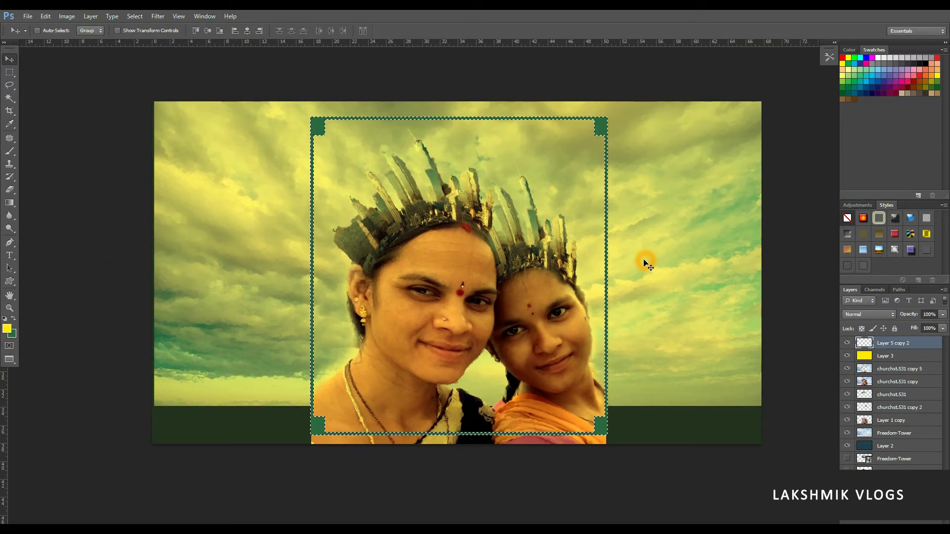
key(ctrl+alt+z)
key(ctrl+alt+z)
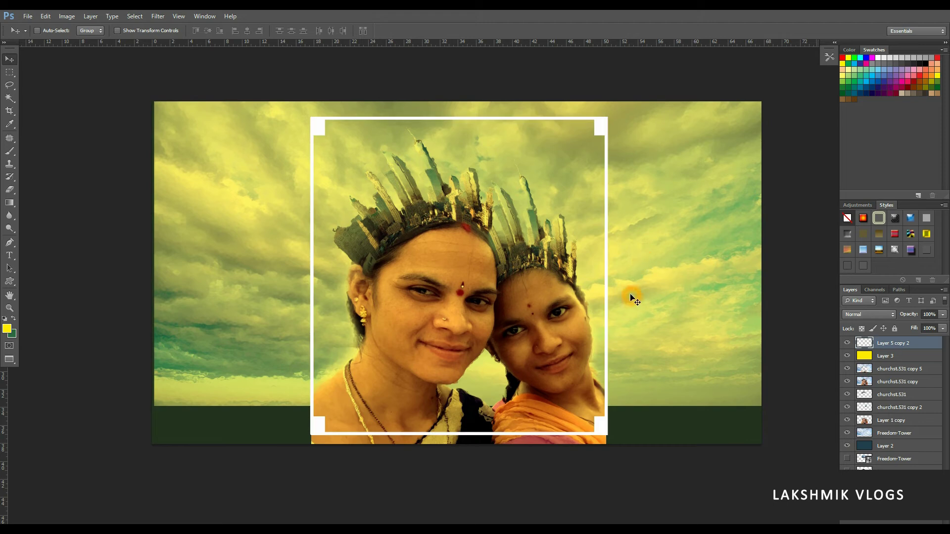
ctrl+click(669, 368)
click(920, 382)
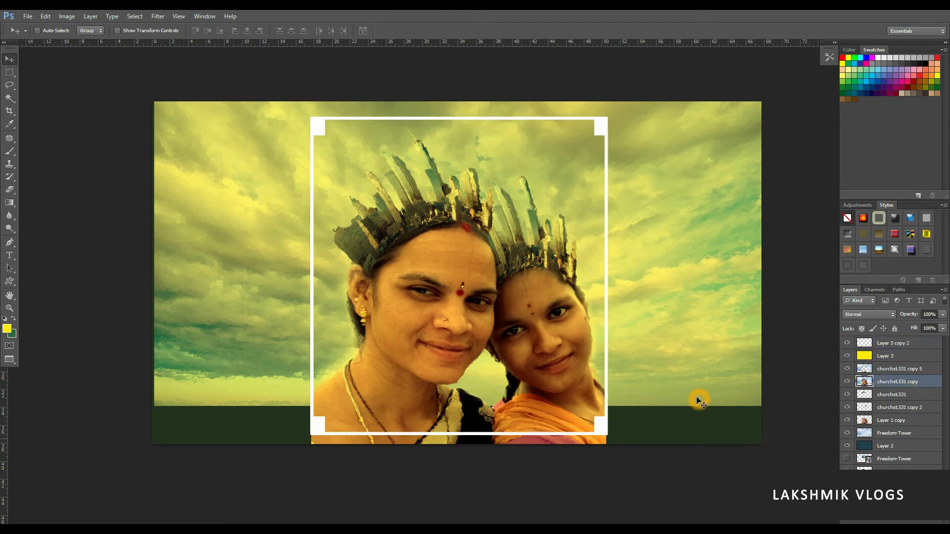
key(ctrl+t)
key(Escape)
- Try a duplicate of the Freedom-Tower sky layer above the churchst.531 copy layer and delete the duplicate
click(918, 437)
key(ctrl+j)
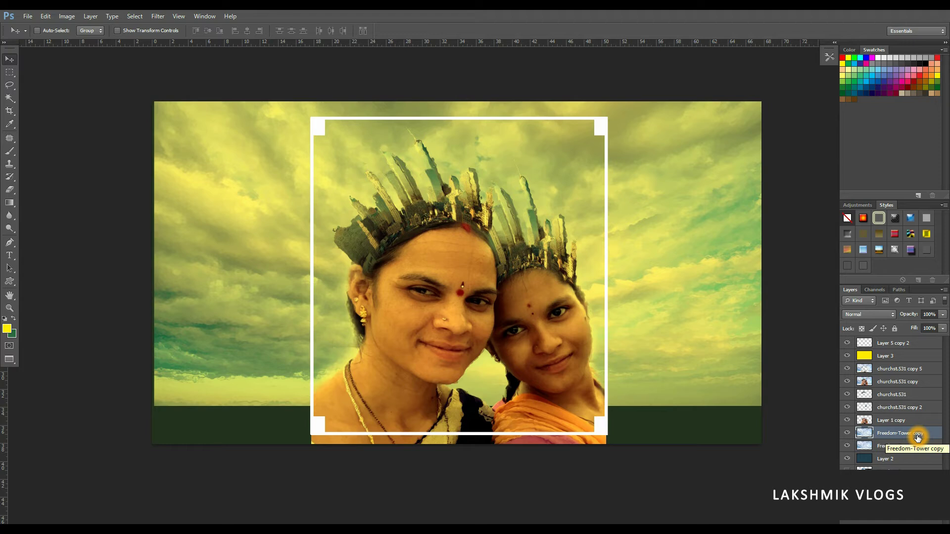
key(ctrl+bracketright)
key(ctrl+bracketright)
key(ctrl+bracketright)
key(ctrl+bracketright)
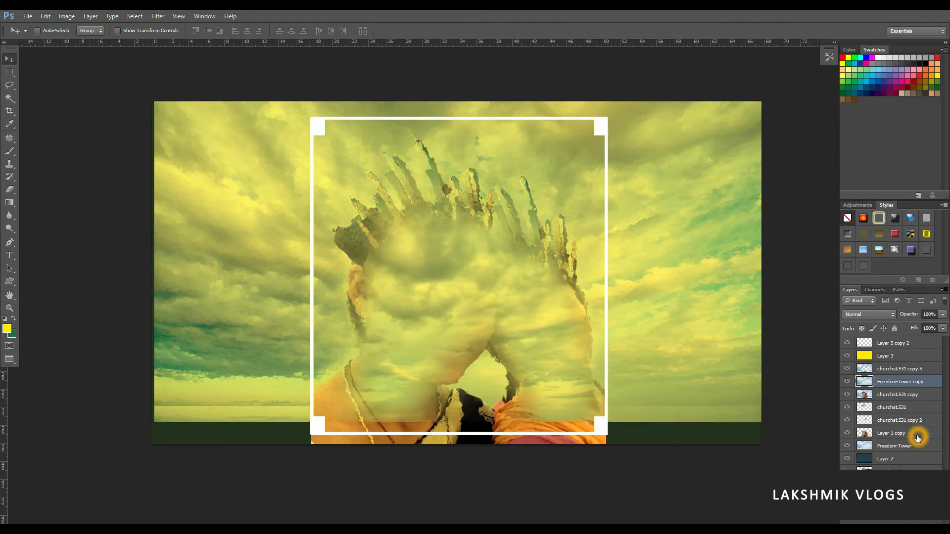
key(Delete)
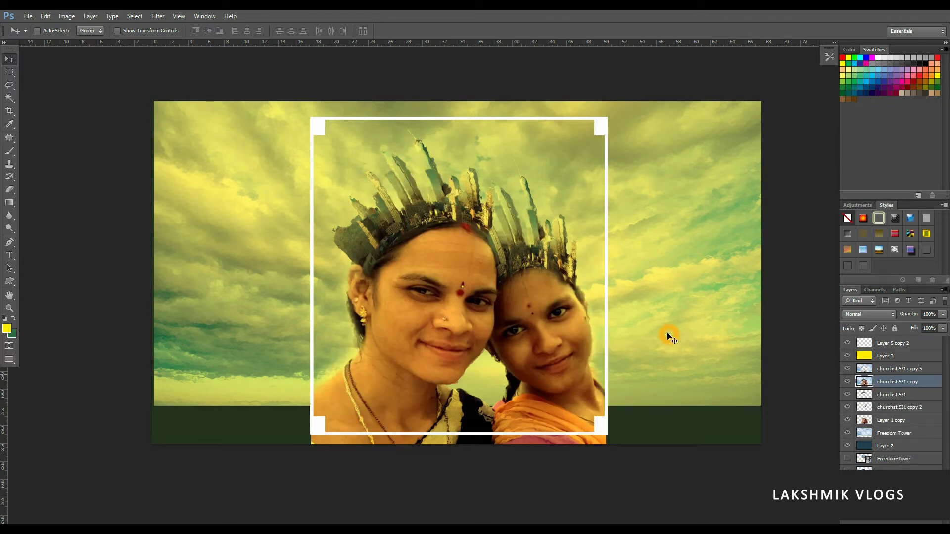
- Preview the composition in full-screen mode and compare it with and without the glass-effect layer
scroll(612, 324, up, 1)
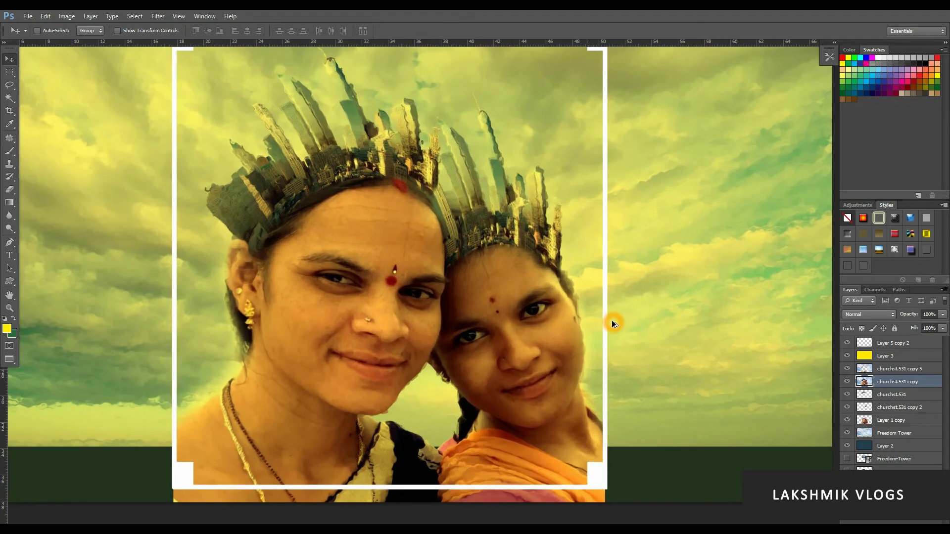
scroll(612, 325, down, 1)
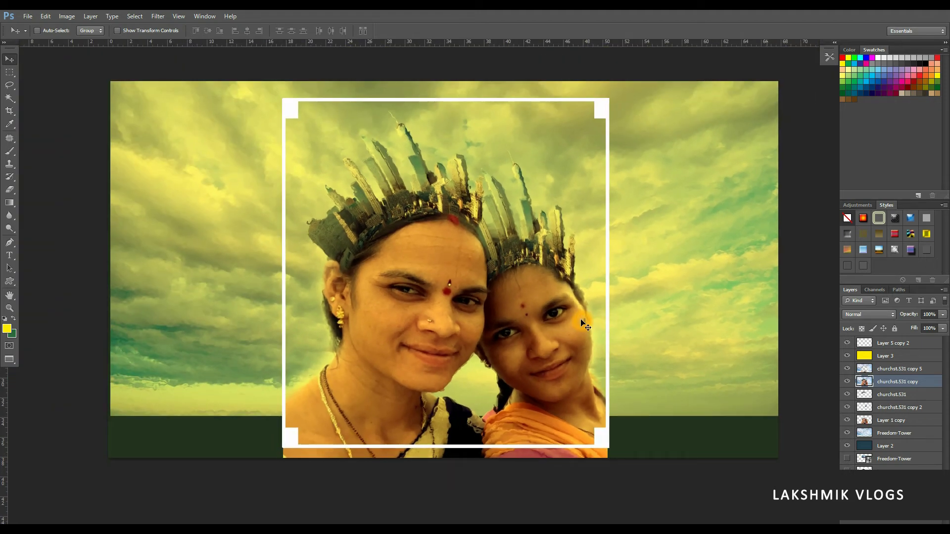
key(f)
drag(637, 325, 574, 325)
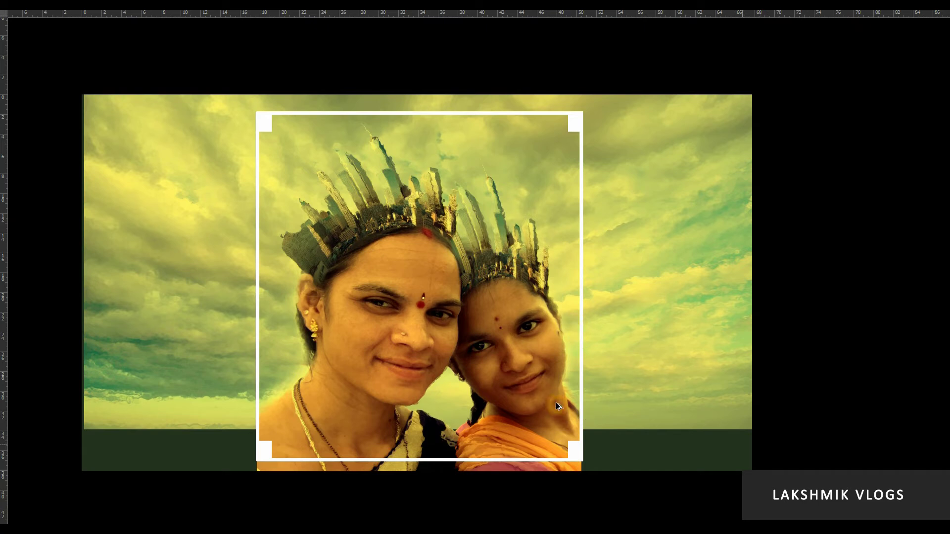
key(f)
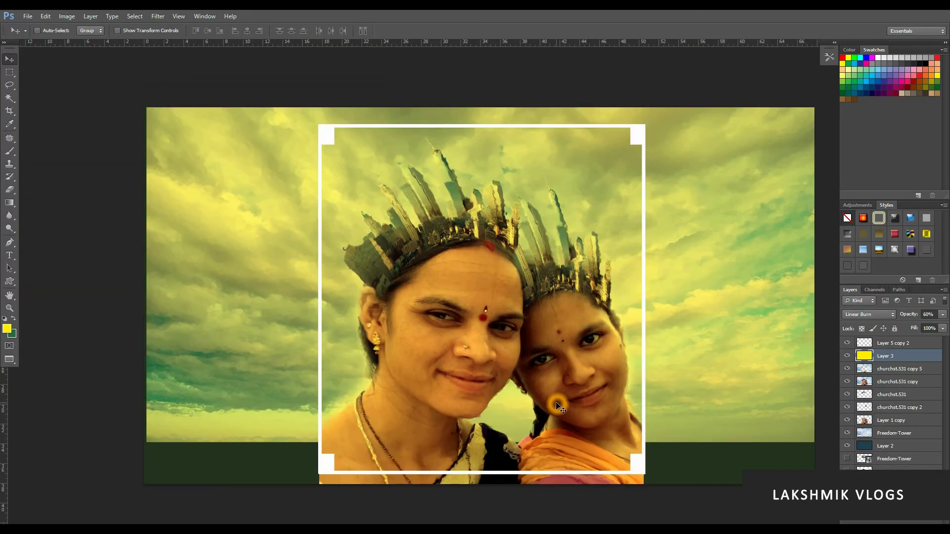
drag(602, 390, 577, 382)
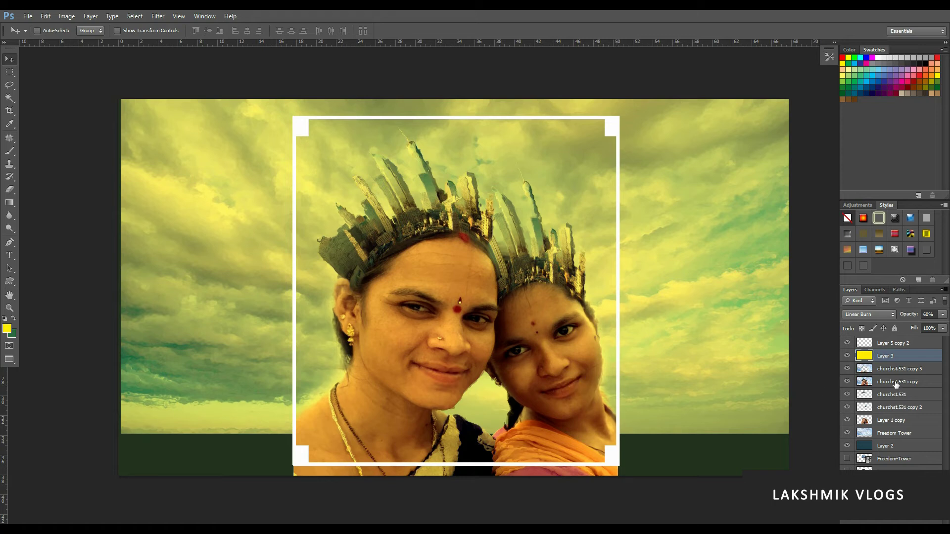
click(907, 373)
click(847, 369)
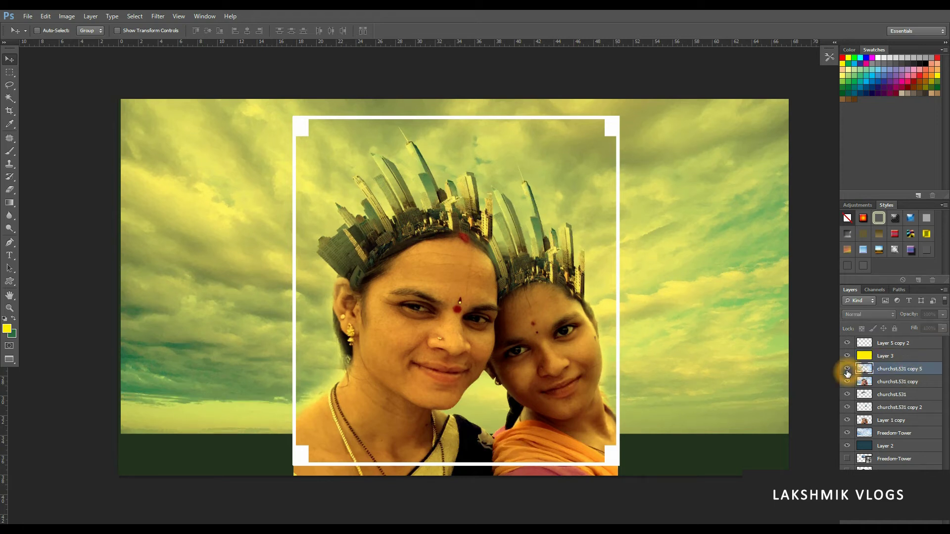
click(848, 369)
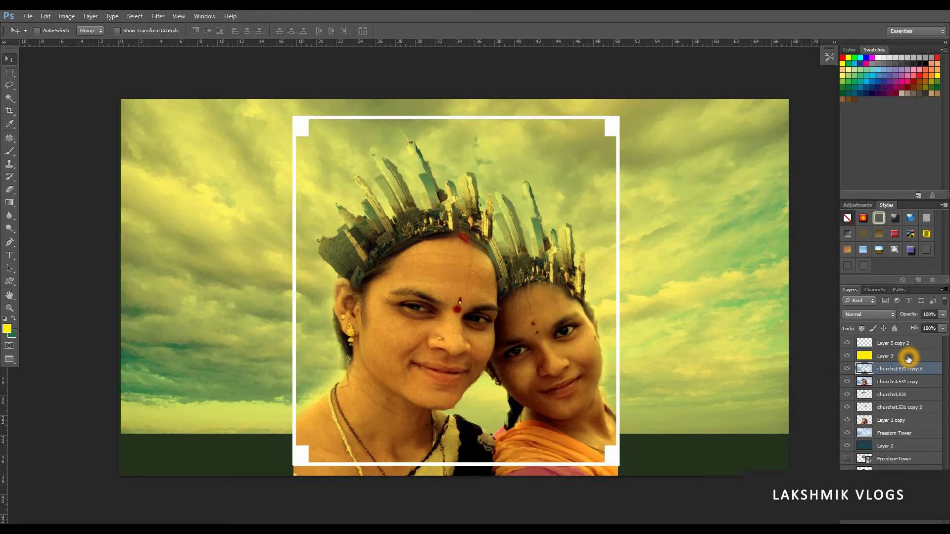
- Select the dark strip below the sky across the full canvas width and delete that area from the churchst.531 copy 5 and churchst.531 copy layers
key(m)
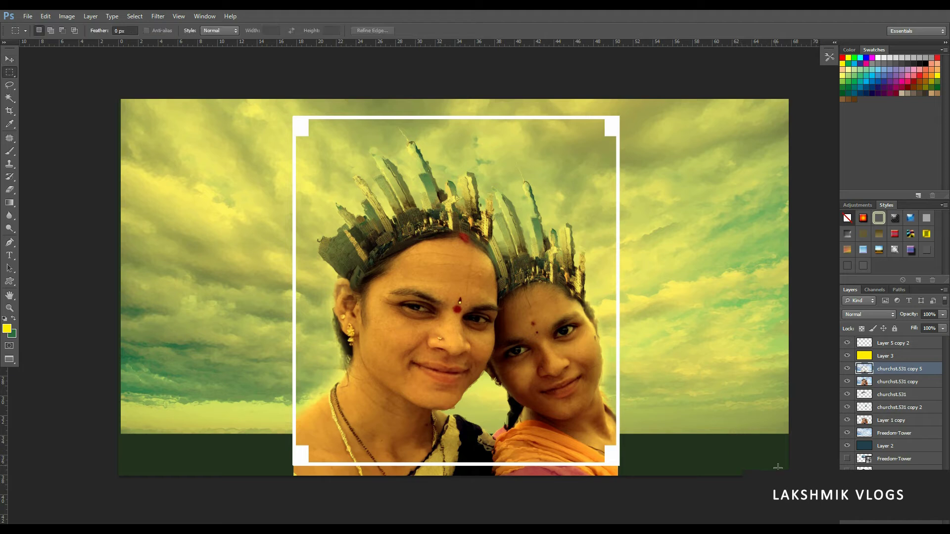
drag(792, 477, 183, 428)
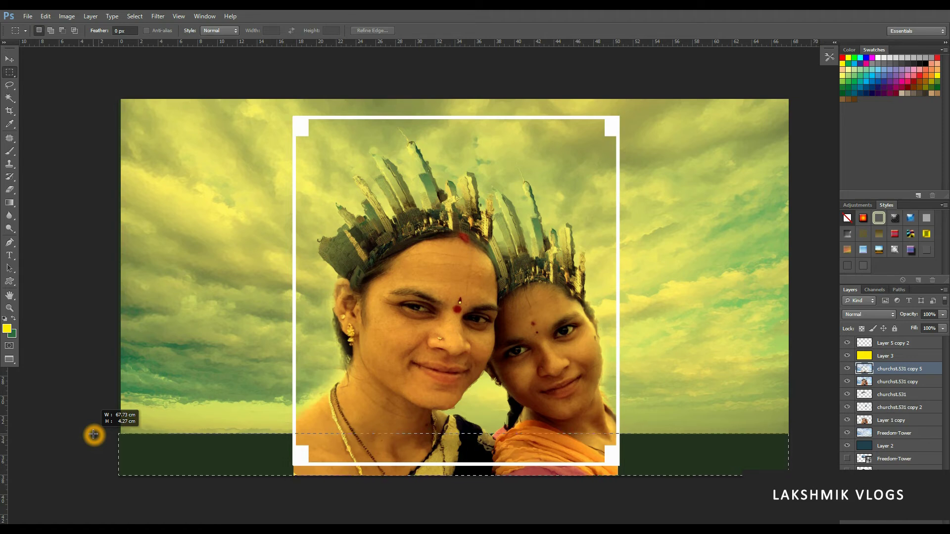
drag(93, 435, 93, 434)
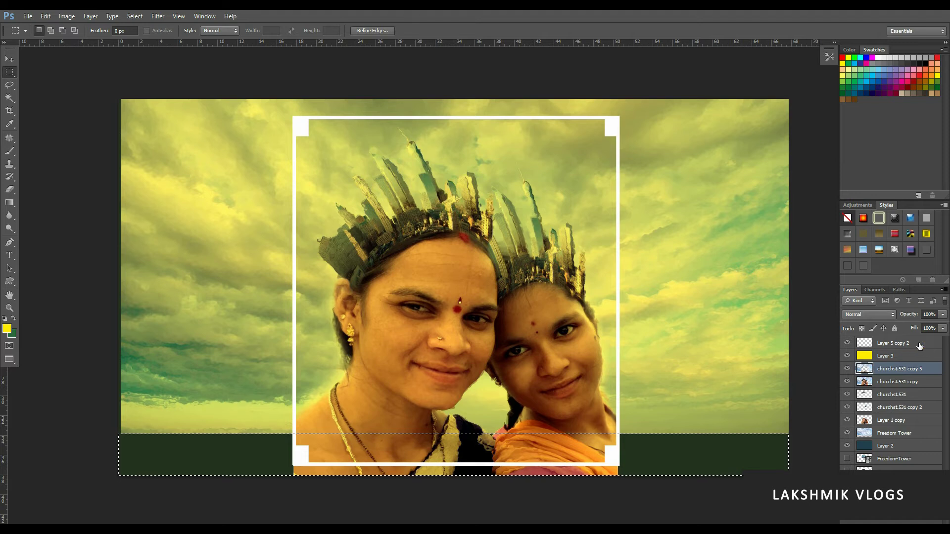
click(870, 383)
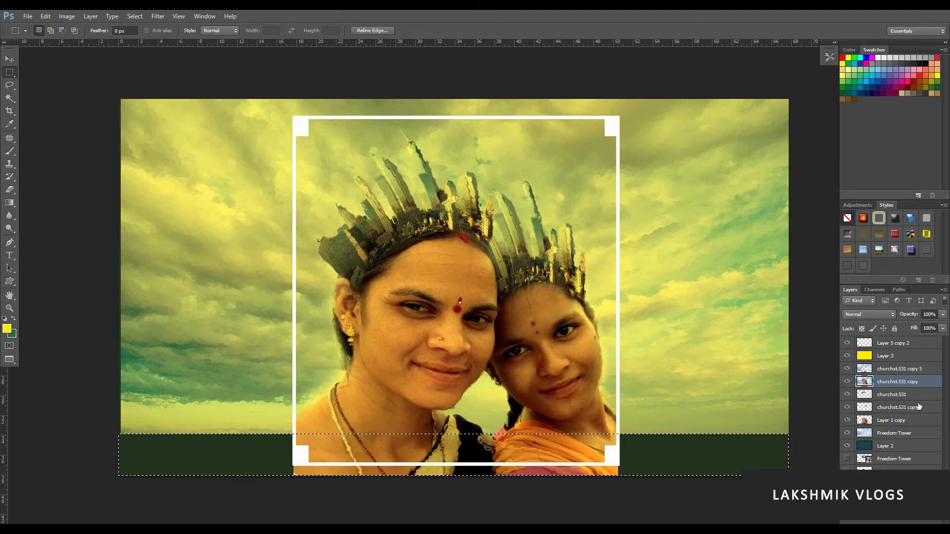
click(934, 371)
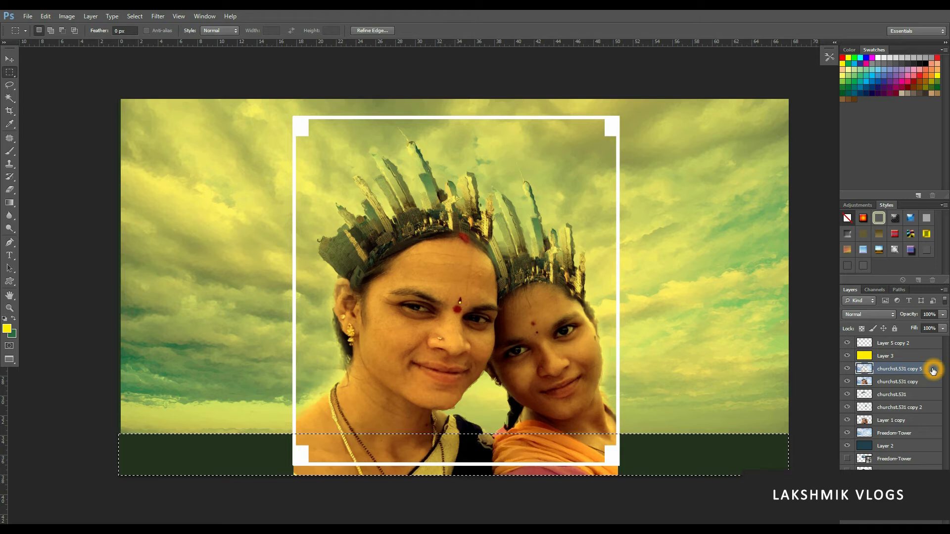
- Hide the churchst.531, churchst.531 copy 2, Layer 1 copy and upper Freedom-Tower layers and clear the selection
click(847, 394)
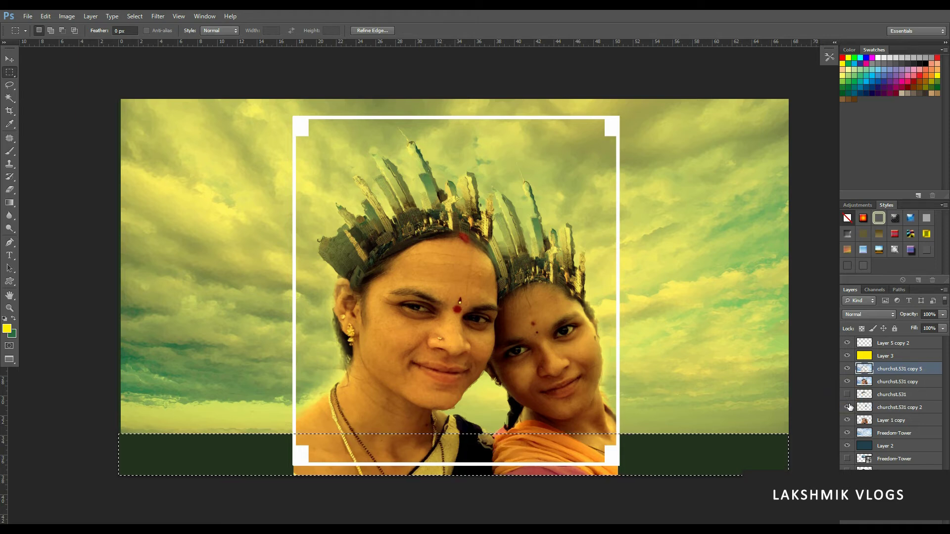
click(847, 407)
click(847, 420)
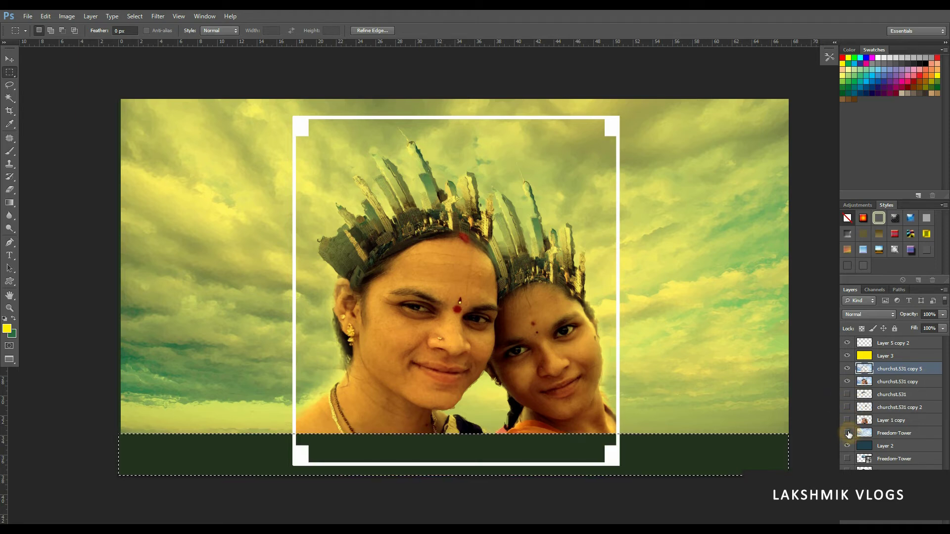
click(848, 434)
click(685, 331)
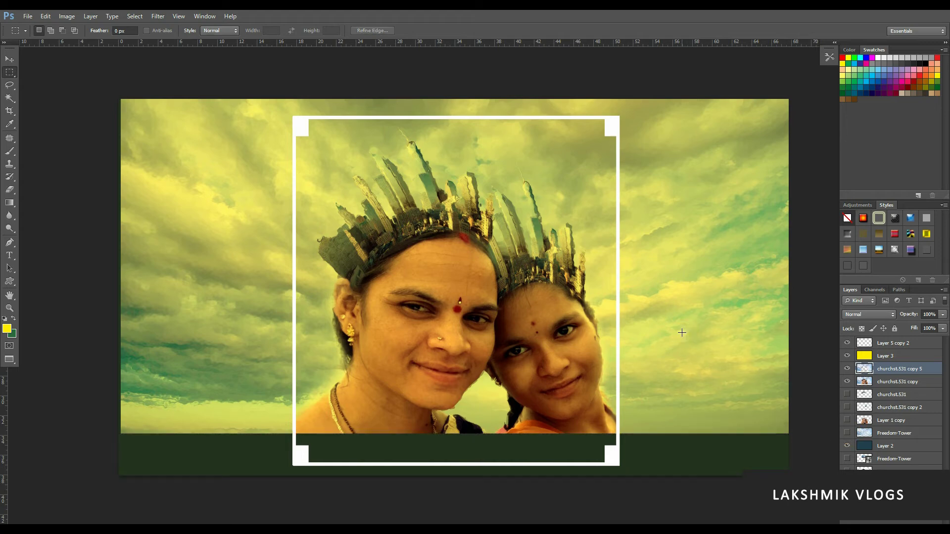
- Select the lower part of the white frame and move it up until its bottom bar sits on the lower edge of the sky and portrait
key(v)
scroll(591, 435, up, 3)
ctrl+click(623, 468)
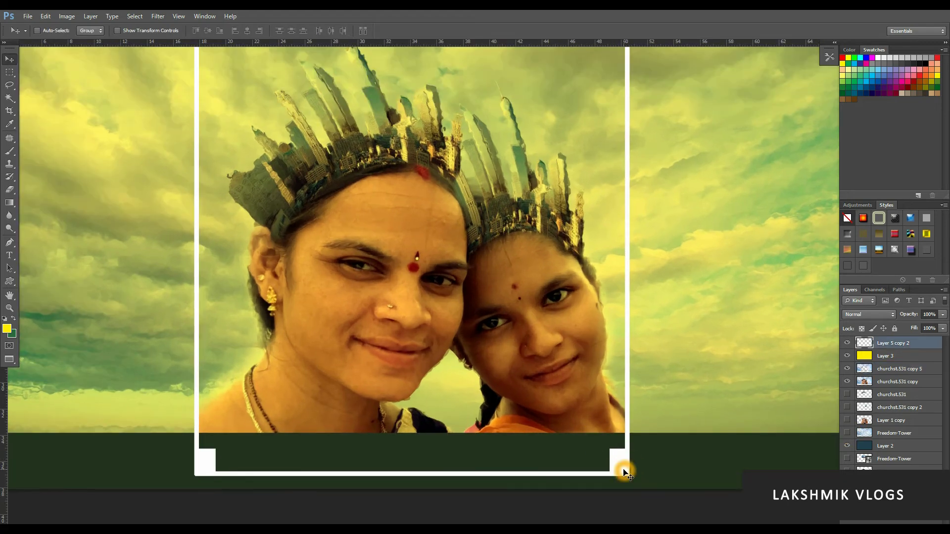
key(m)
drag(712, 489, 152, 364)
key(v)
key(shift+Up)
key(shift+Up)
key(shift+Up)
key(shift+Up)
key(shift+Up)
key(shift+Up)
key(shift+Up)
key(shift+Up)
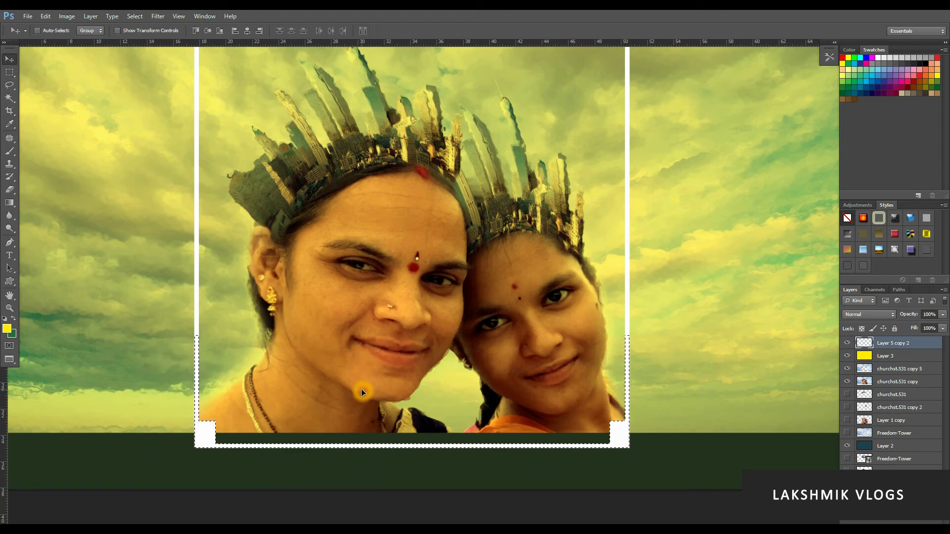
key(Up)
key(Up)
key(Up)
key(Up)
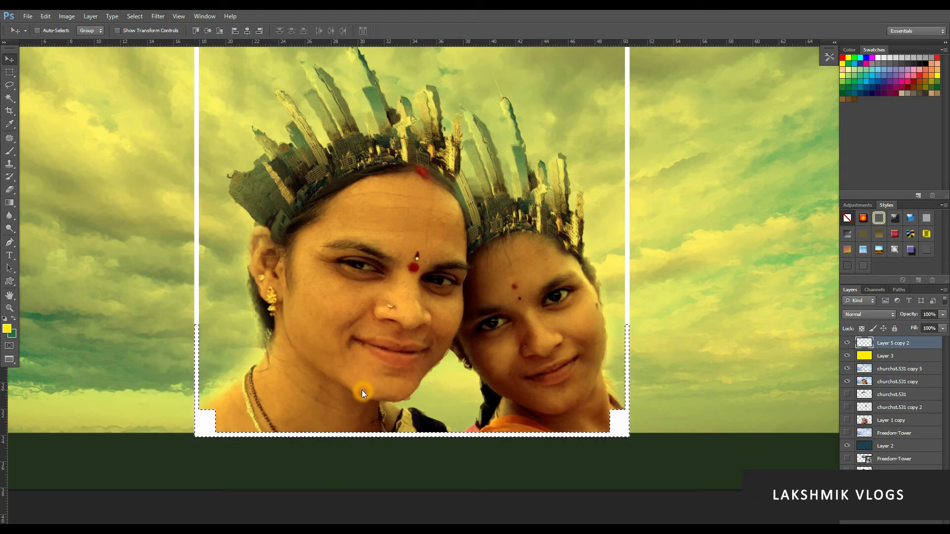
- Nudge the selected lower part of the white frame up slightly so its bottom bar sits just above the dark strip, then clear the selection
key(Up)
key(Up)
key(Up)
key(Up)
key(Up)
key(Up)
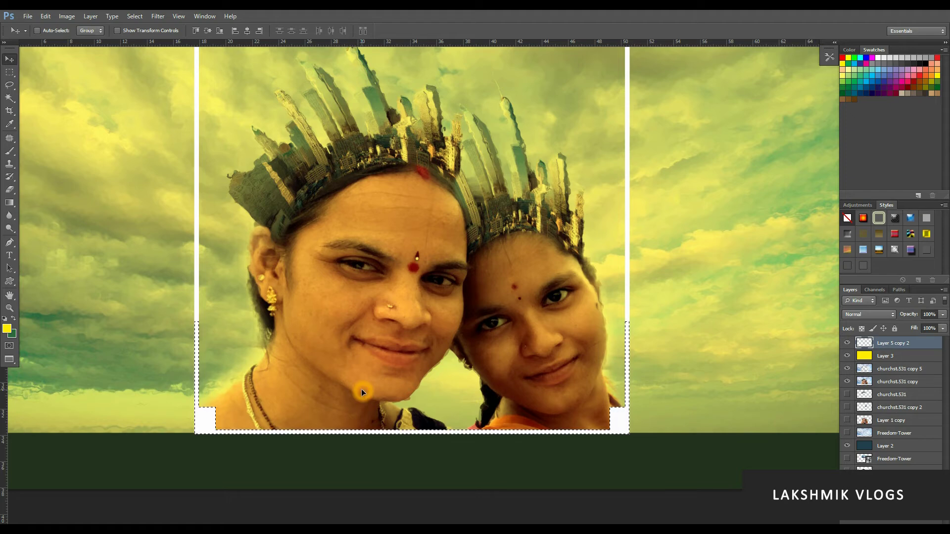
key(ctrl+d)
scroll(690, 407, down, 2)
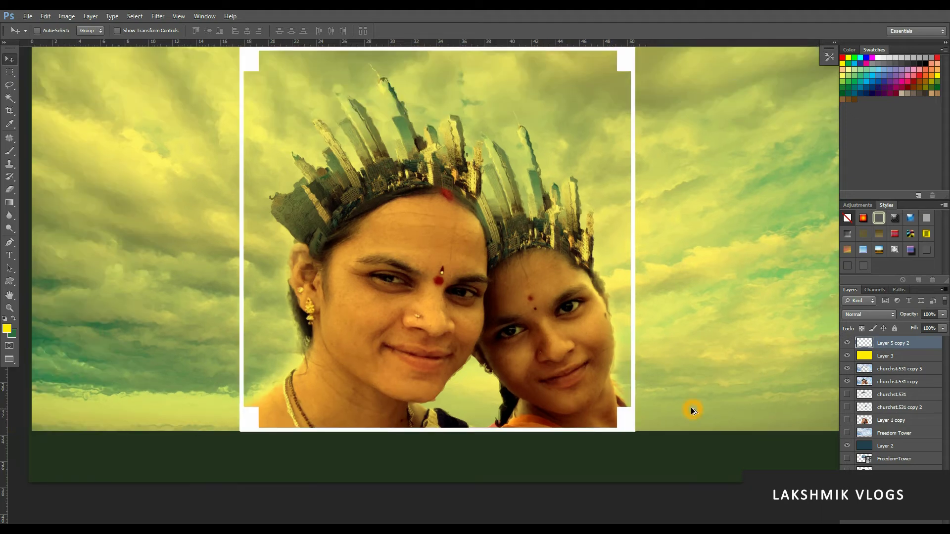
- Duplicate the hidden Freedom-Tower layer, place the copy directly below churchst.531 copy and make it visible
click(918, 433)
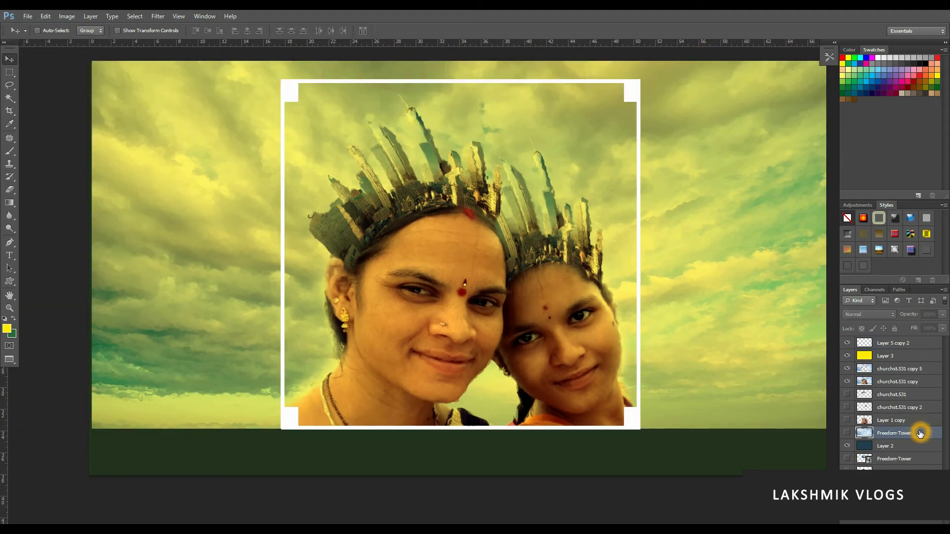
key(ctrl+j)
key(ctrl+bracketright)
key(ctrl+bracketright)
key(ctrl+bracketright)
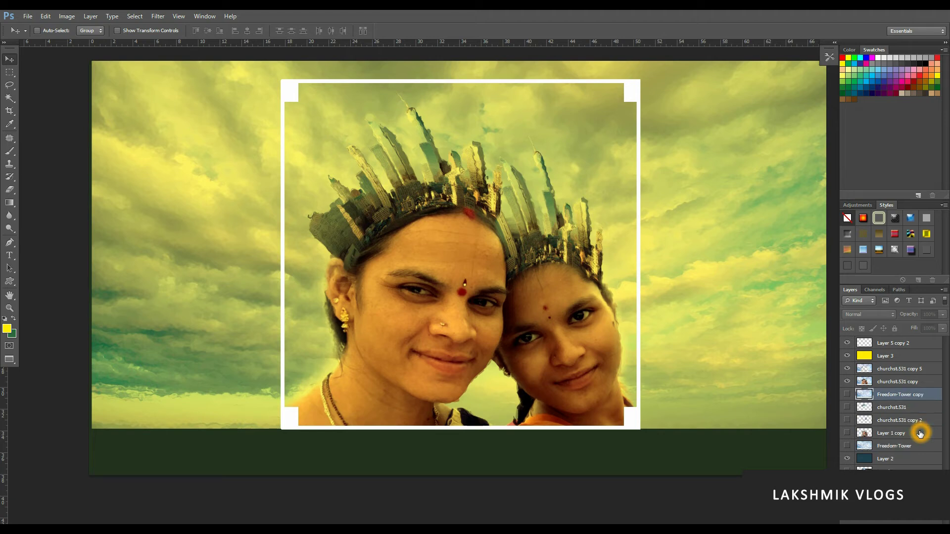
click(847, 395)
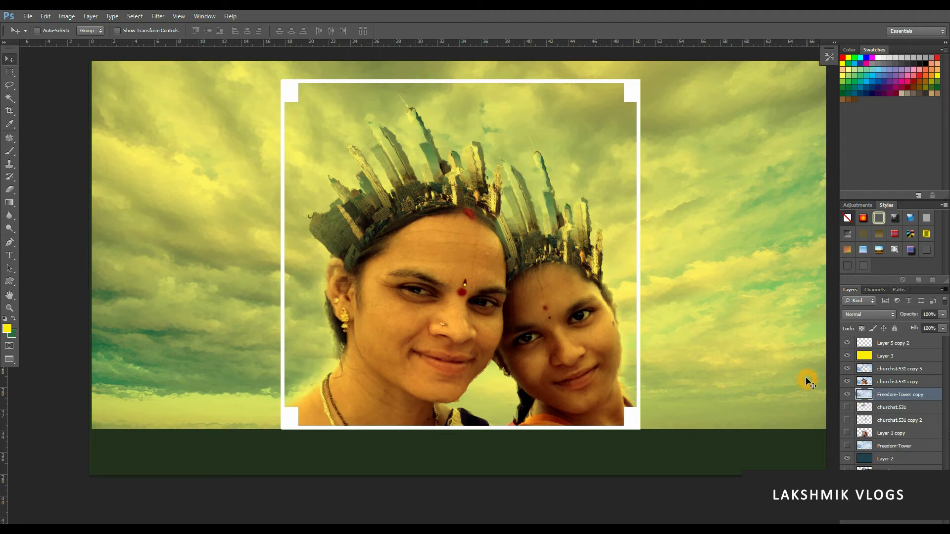
- Shift the duplicated sky layer down until it covers the dark green strip under the picture
key(shift+Down)
key(shift+Down)
key(shift+Down)
key(shift+Down)
key(shift+Down)
key(shift+Down)
key(shift+Down)
key(shift+Down)
key(shift+Down)
key(shift+Down)
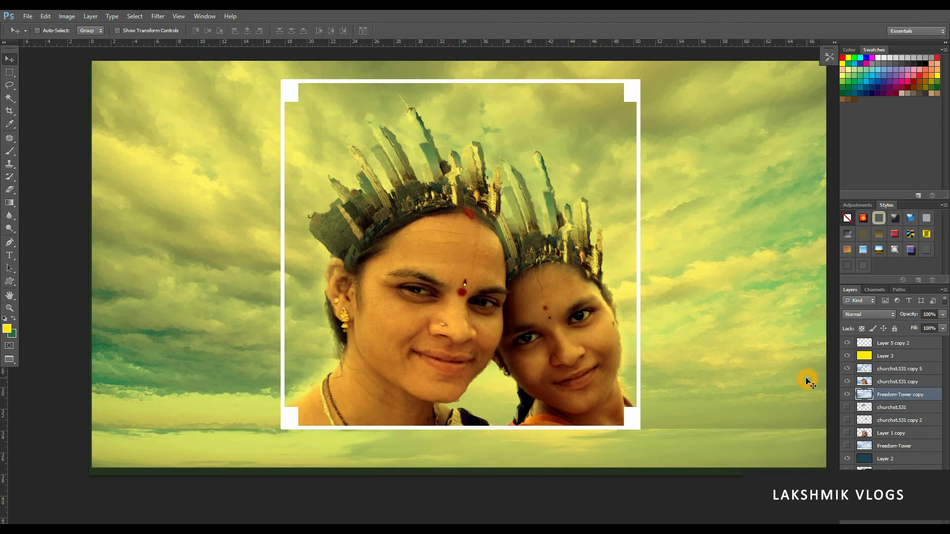
key(shift+Down)
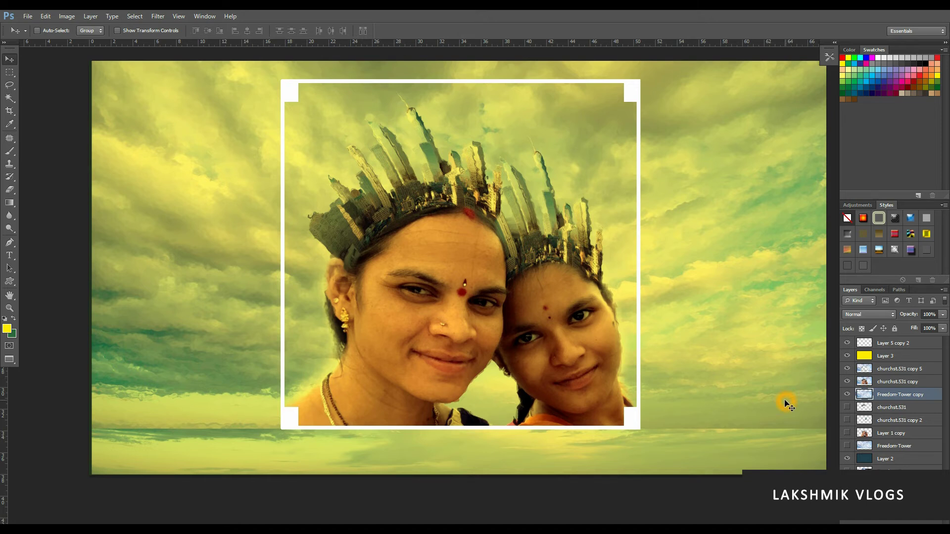
- Raise the Freedom-Tower copy above churchst.531 copy, ready a smaller eraser, then delete that duplicated layer
key(ctrl+bracketright)
key(e)
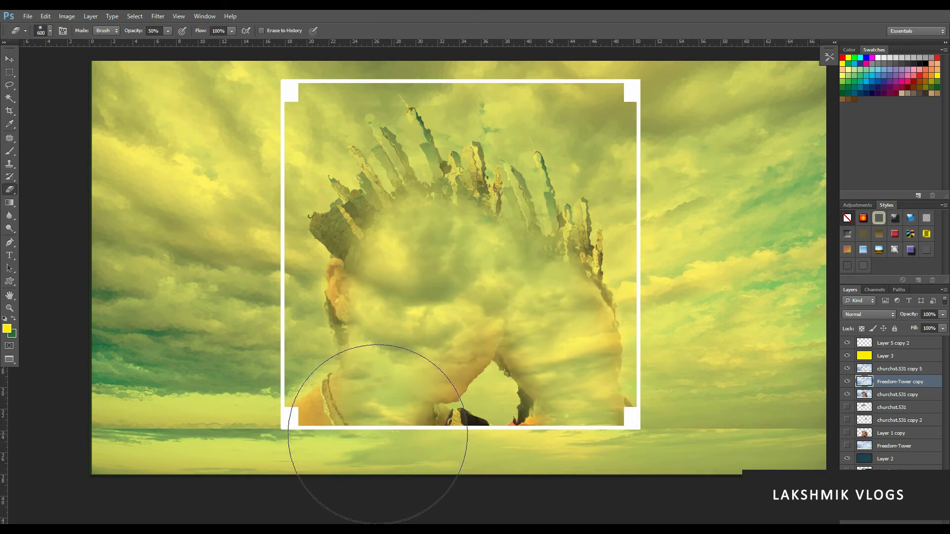
key(bracketleft)
key(bracketleft)
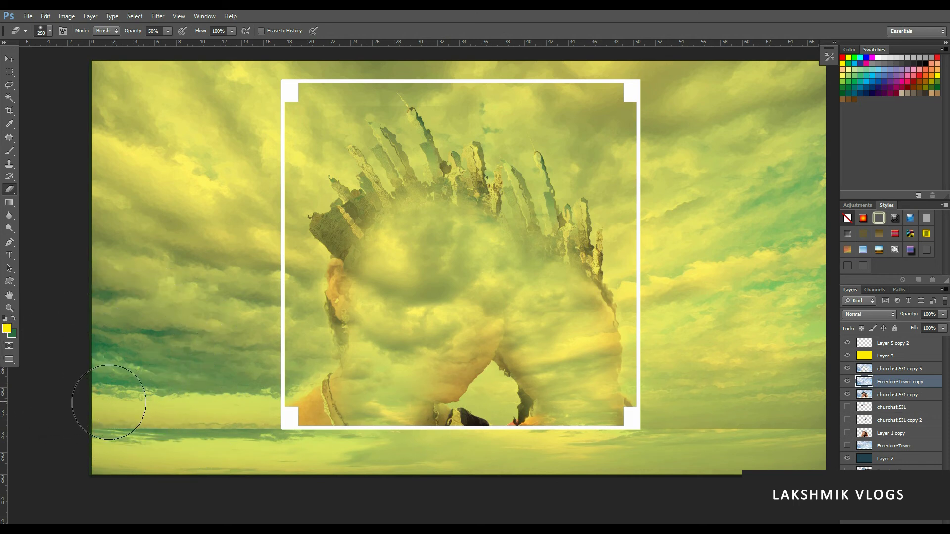
key(v)
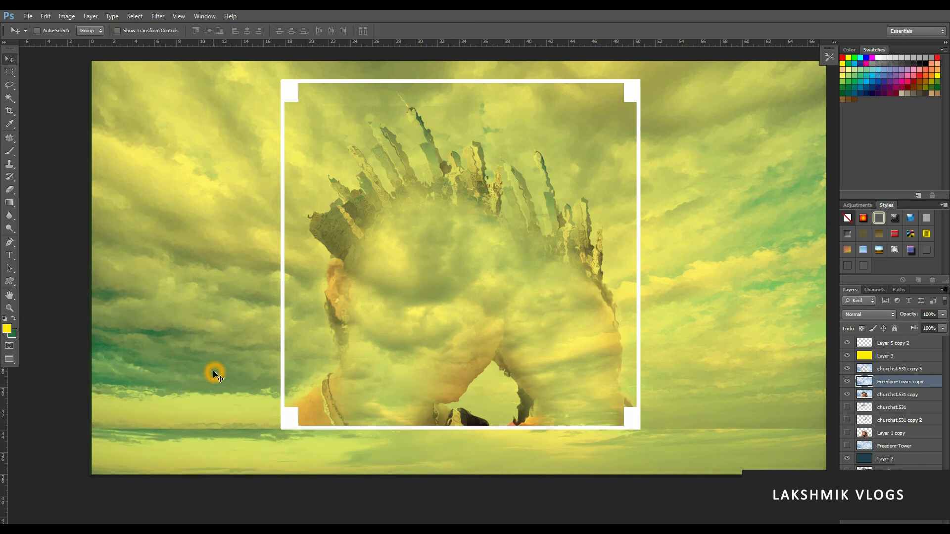
key(Delete)
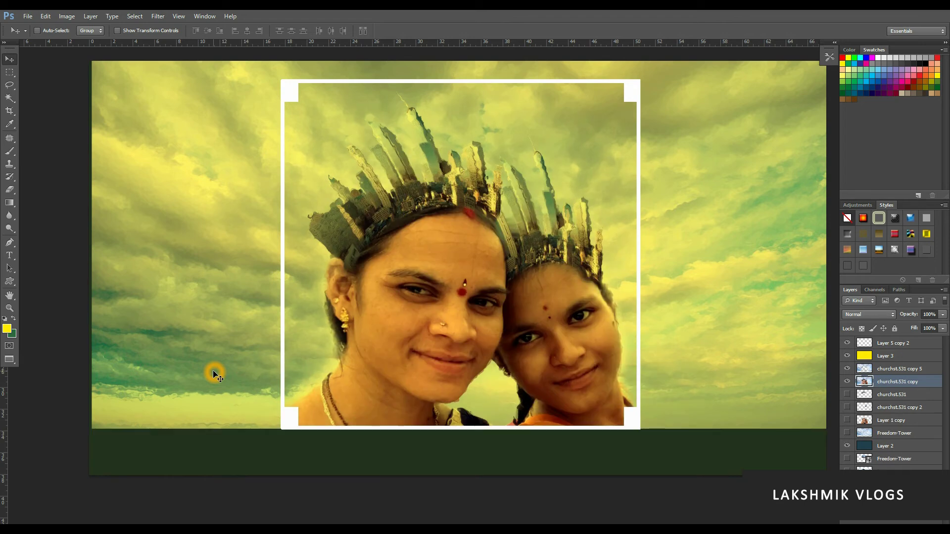
- Crop the dark strip off the bottom so the canvas ends at the frame's lower edge, about 33.9 cm high
scroll(372, 354, down, 1)
drag(449, 328, 425, 351)
key(c)
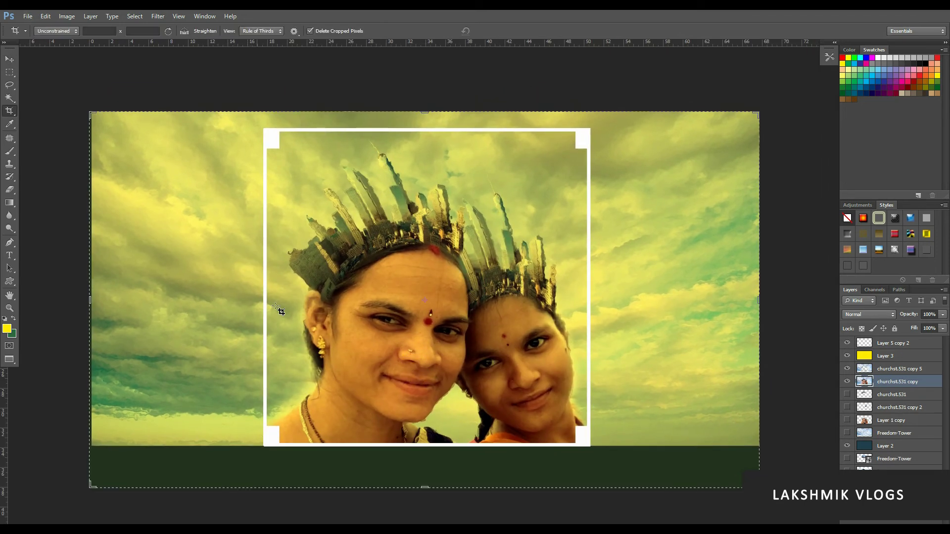
drag(426, 488, 425, 460)
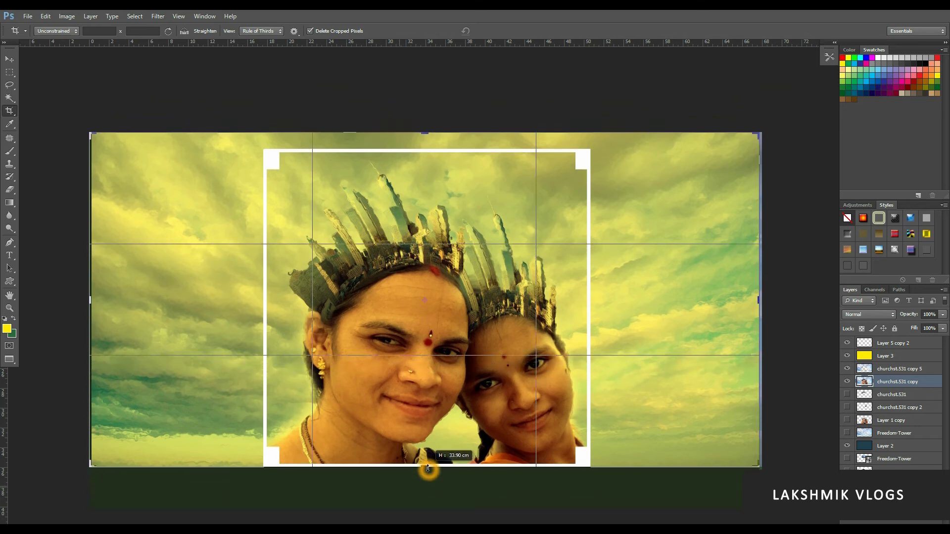
key(Return)
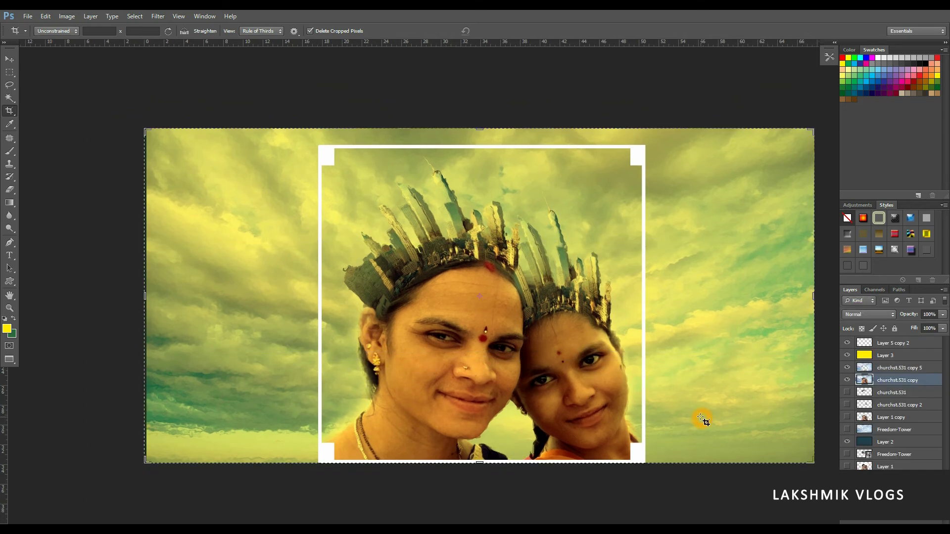
- Crop a thin sliver off the canvas's left edge and return to the Move tool
right_click(652, 493)
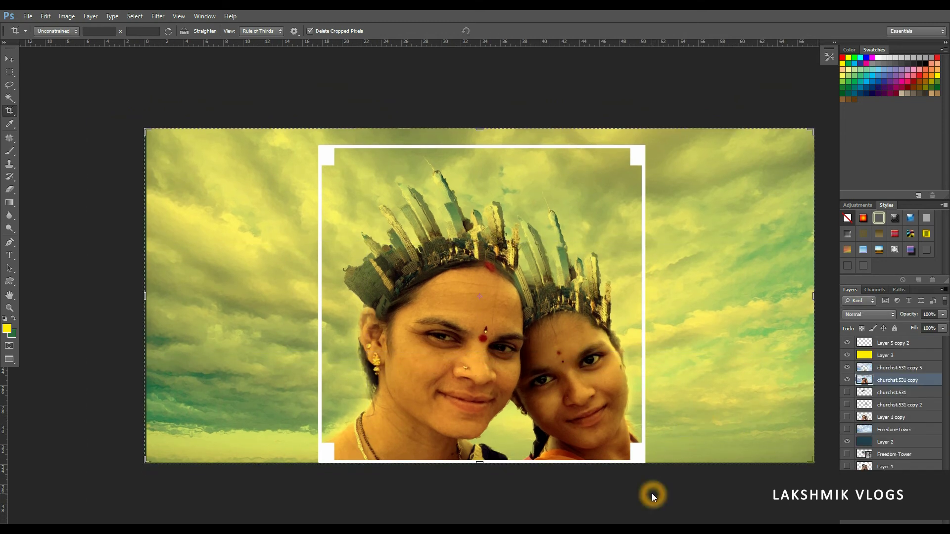
click(507, 487)
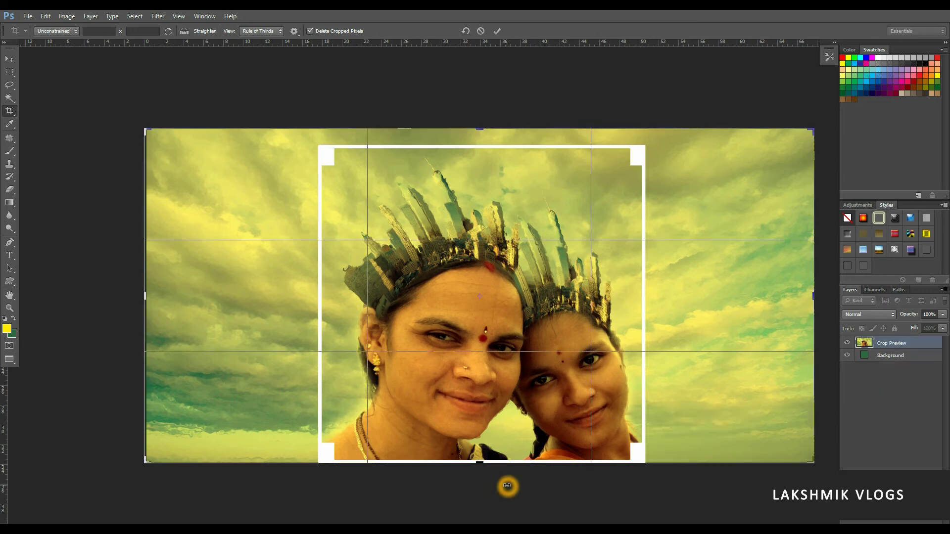
click(14, 60)
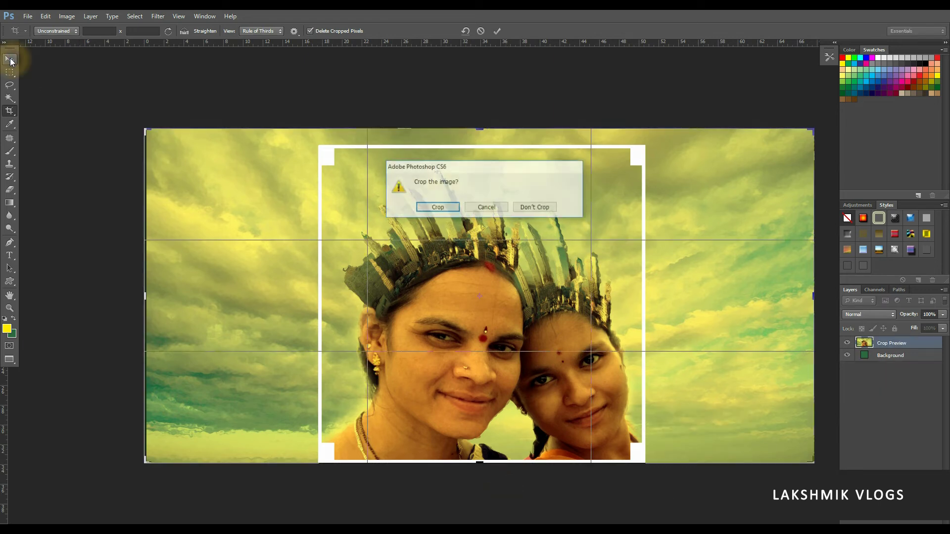
click(486, 208)
drag(146, 295, 148, 293)
double_click(162, 292)
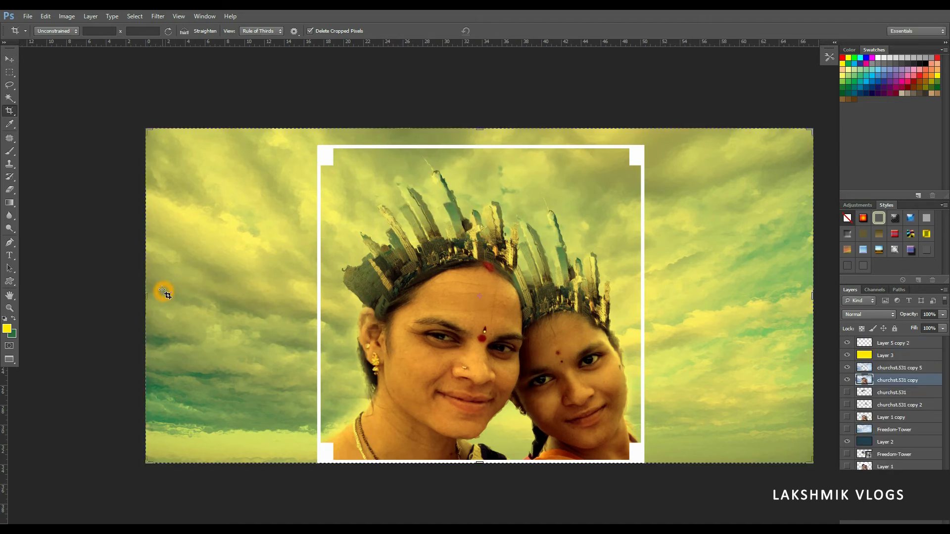
key(v)
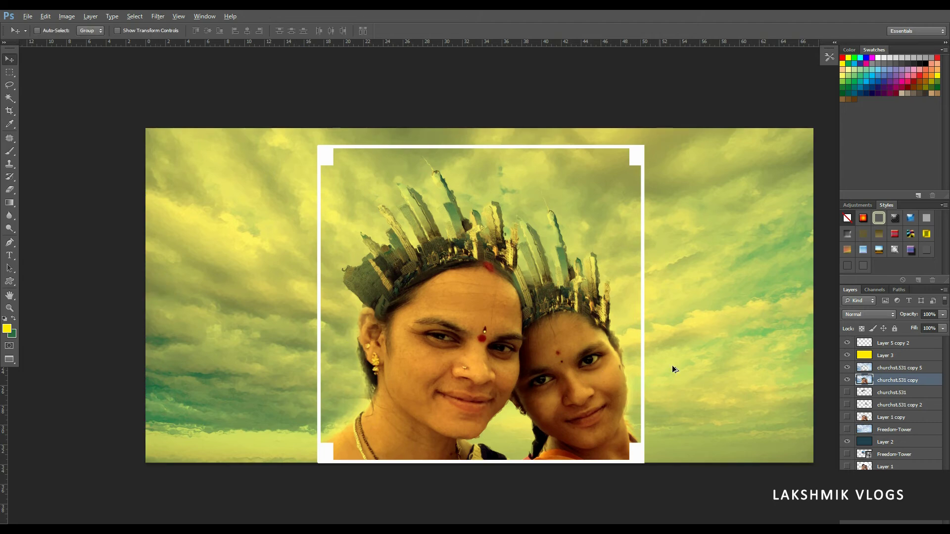
- Open Save As for the document and copy the path of the Photo Edit folder in File Explorer
scroll(698, 362, up, 1)
drag(663, 353, 649, 357)
key(ctrl+shift+s)
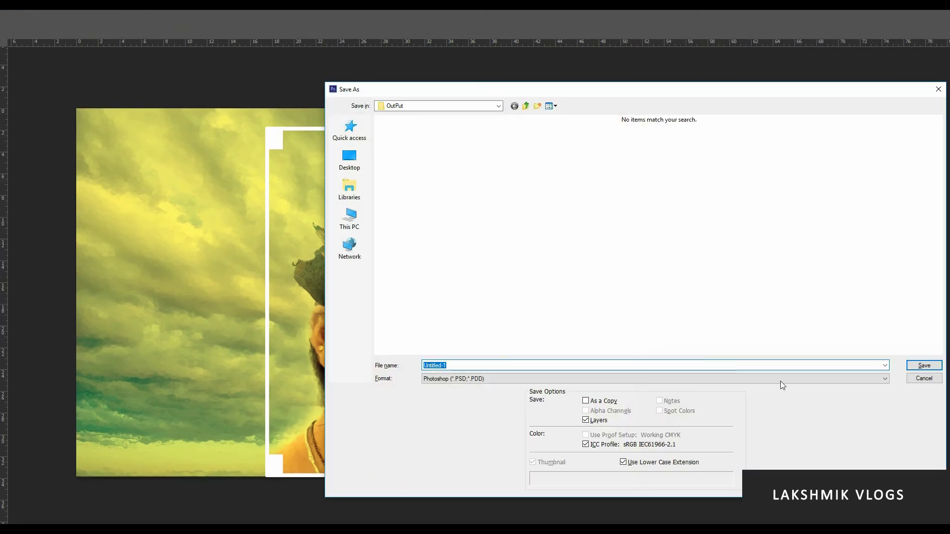
key(alt+Tab)
click(517, 355)
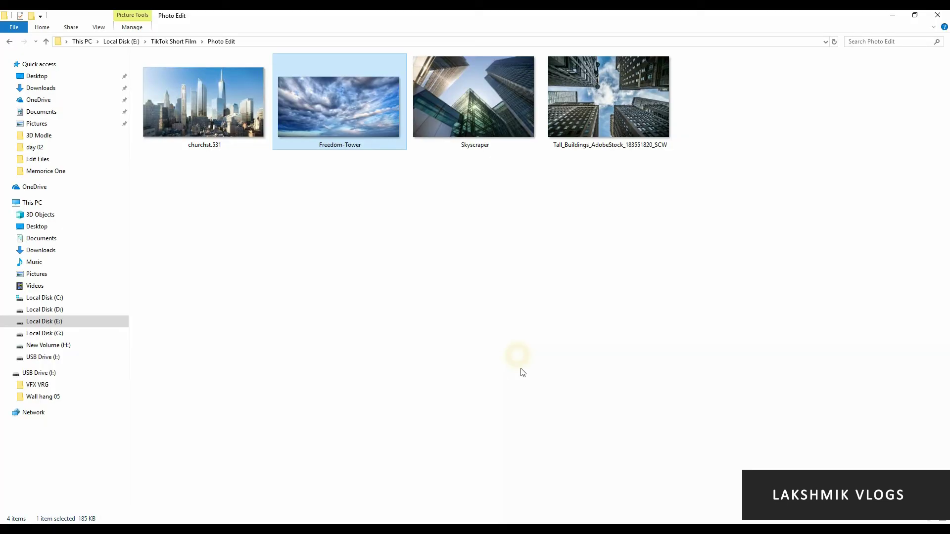
click(278, 42)
key(ctrl+c)
right_click(409, 206)
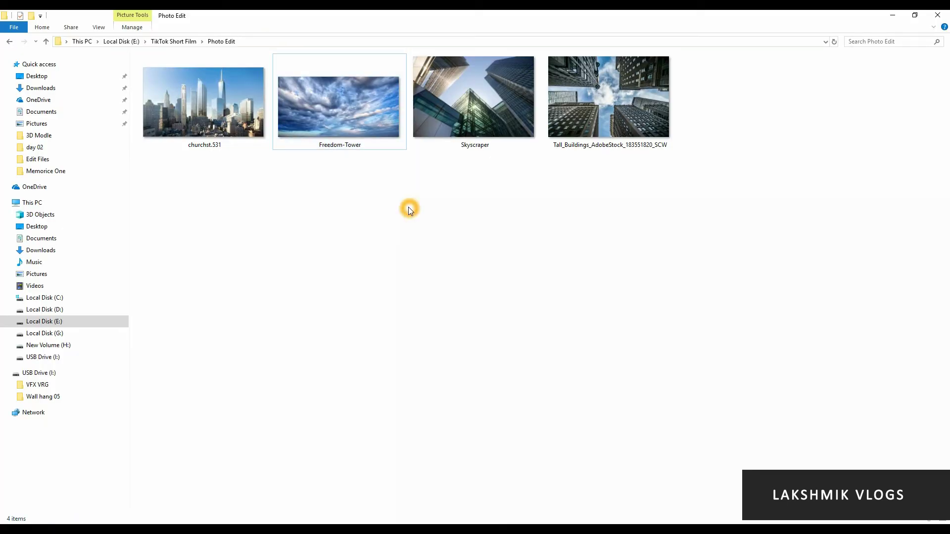
click(438, 248)
- Return to Photoshop, use the copied folder path as the save location and save the document as Photo Edit in PSD format
key(alt+Tab)
click(438, 251)
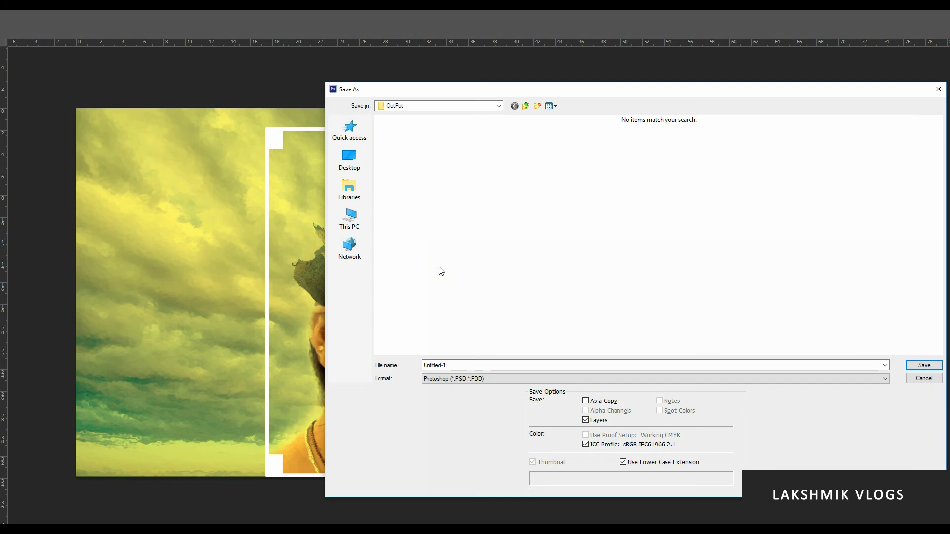
double_click(473, 365)
key(ctrl+v)
key(Return)
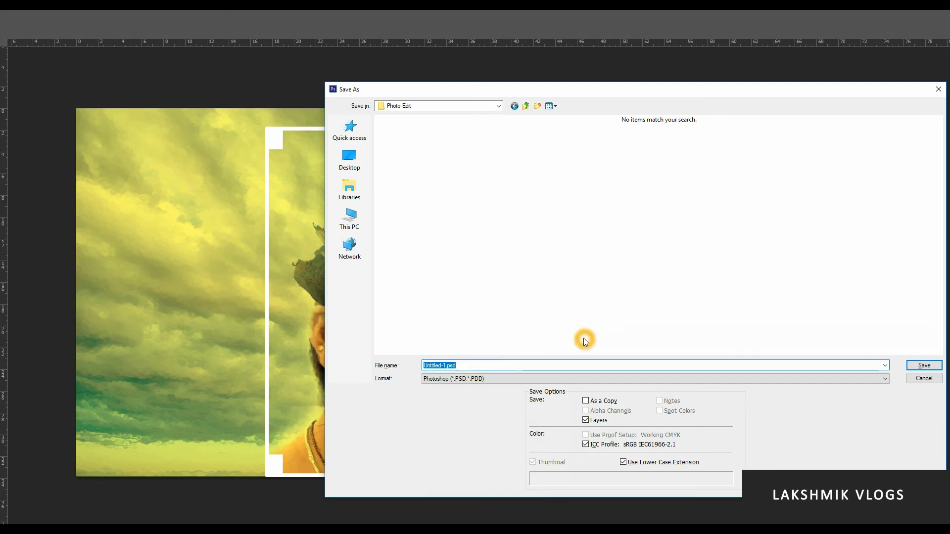
text(Photo Edit)
key(Return)
key(Return)
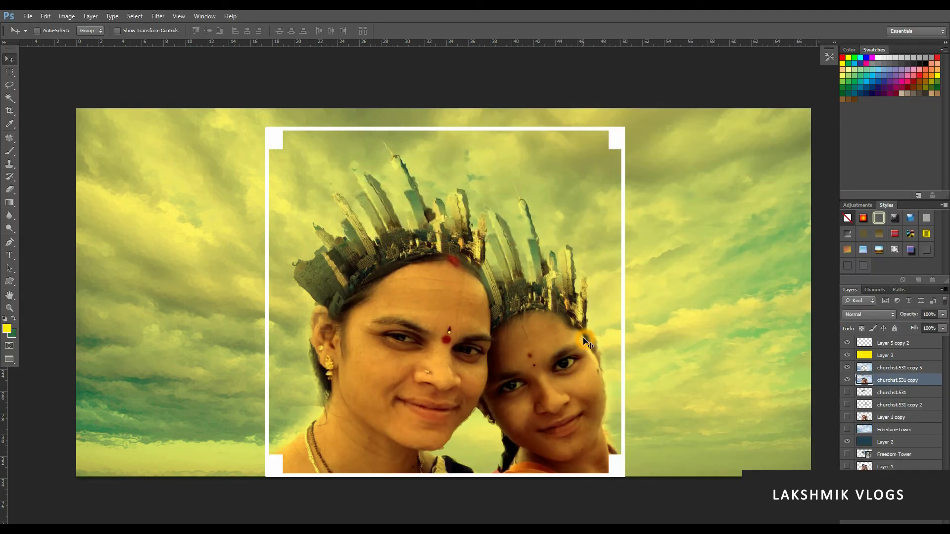
- Save a JPEG copy of the composition named Photo Edit in the same folder
key(ctrl+shift+s)
click(495, 378)
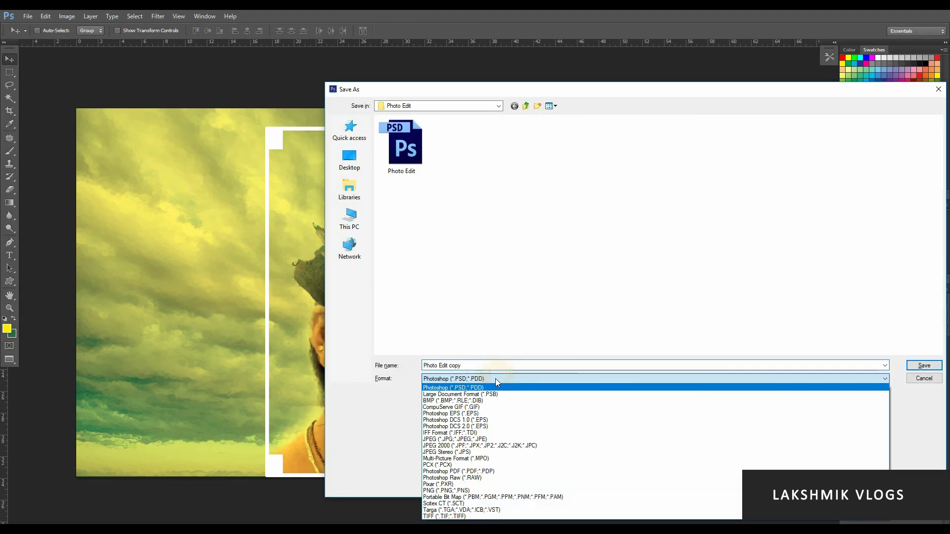
click(500, 439)
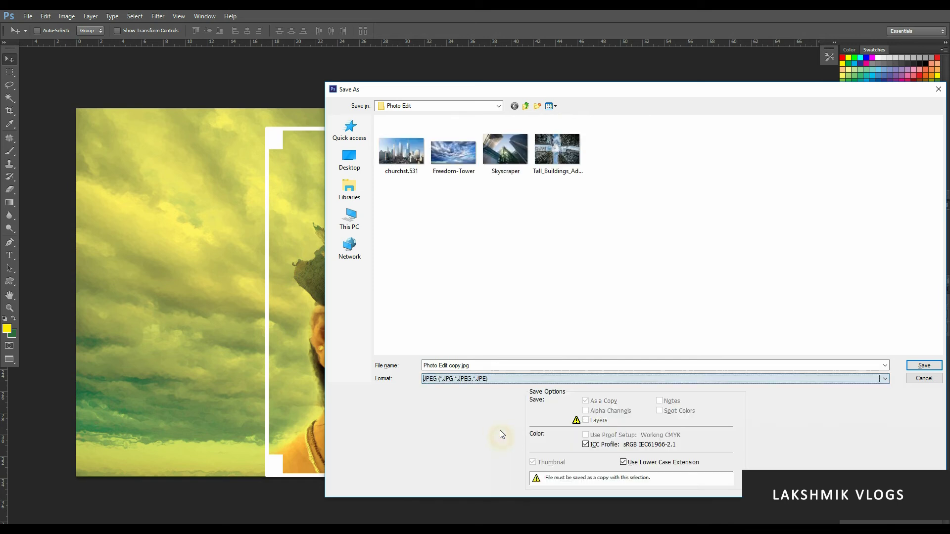
click(491, 365)
drag(493, 365, 449, 365)
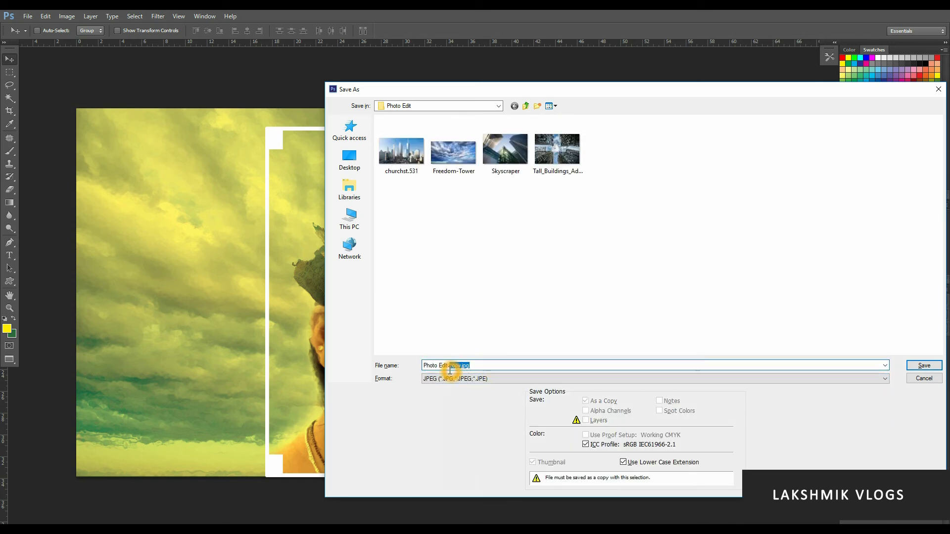
key(BackSpace)
key(BackSpace)
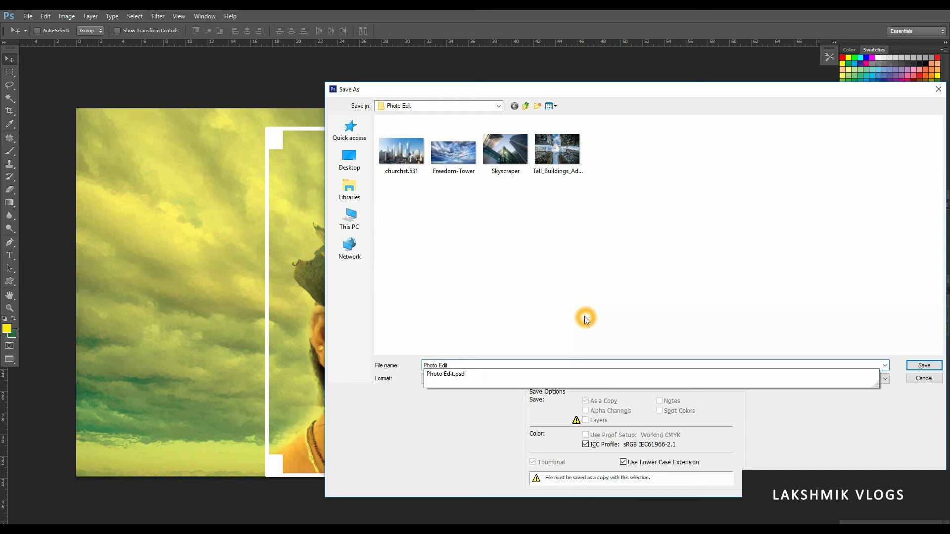
click(573, 313)
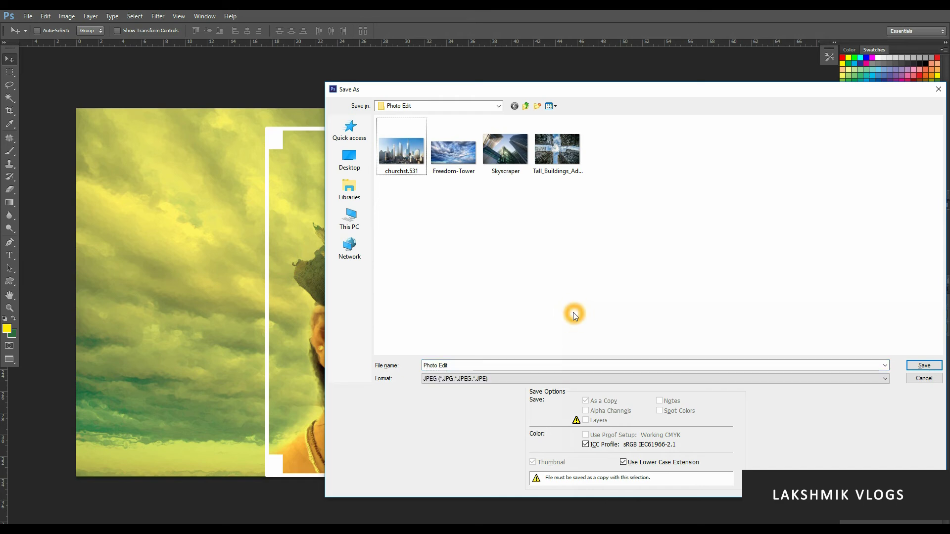
click(923, 366)
click(532, 151)
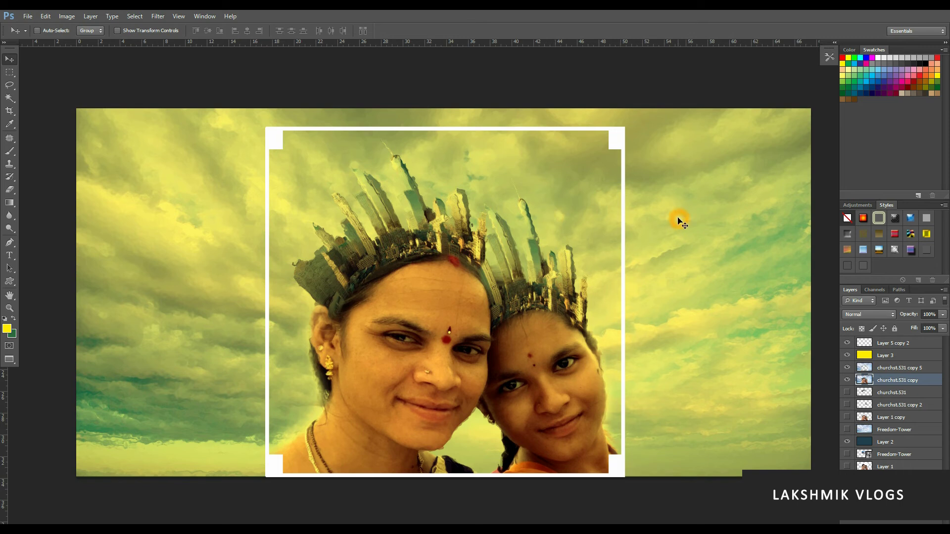
- Crop the canvas's top edge down to the upper edge of the white frame and leave the Crop tool
key(c)
drag(447, 108, 448, 111)
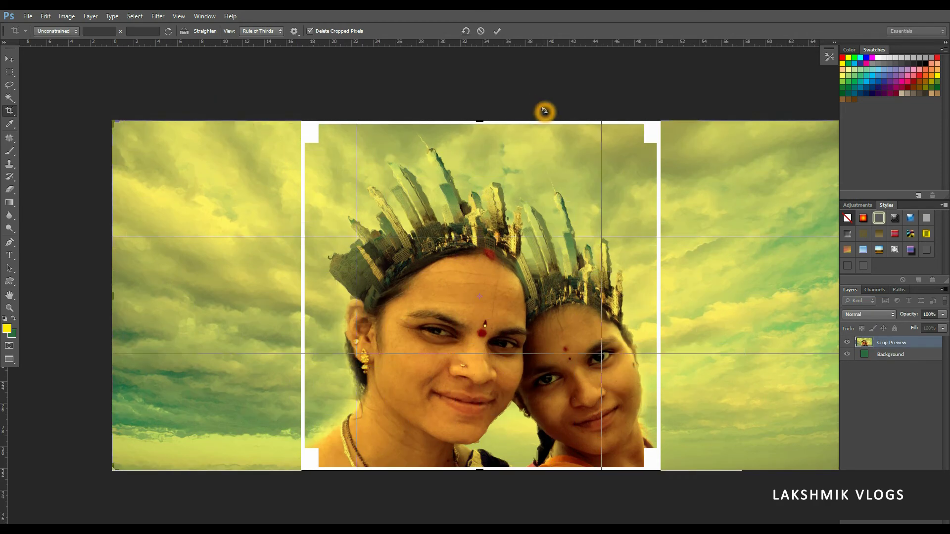
drag(544, 112, 549, 90)
key(Escape)
key(v)
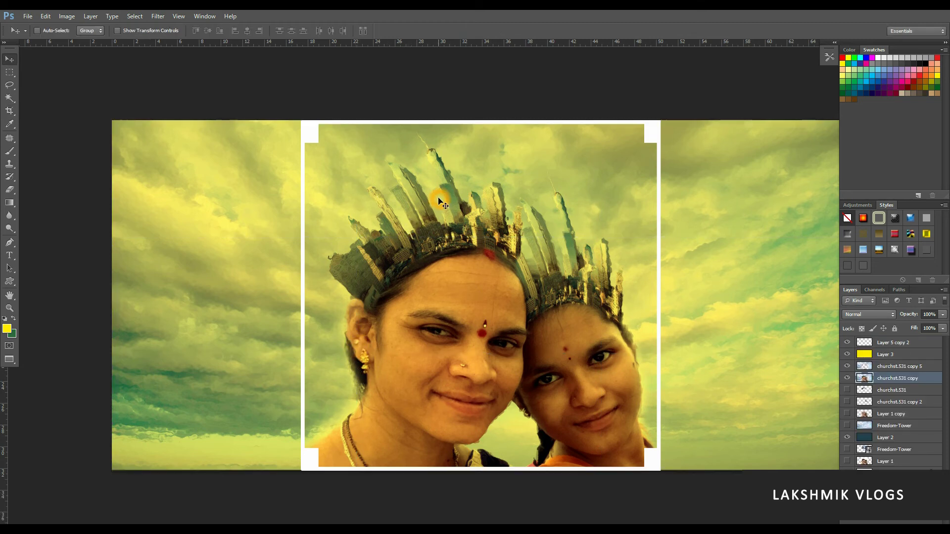
- Save the cropped composition as a JPEG in the Photo Edit folder, overwriting the existing Photo Edit image
drag(554, 244, 494, 242)
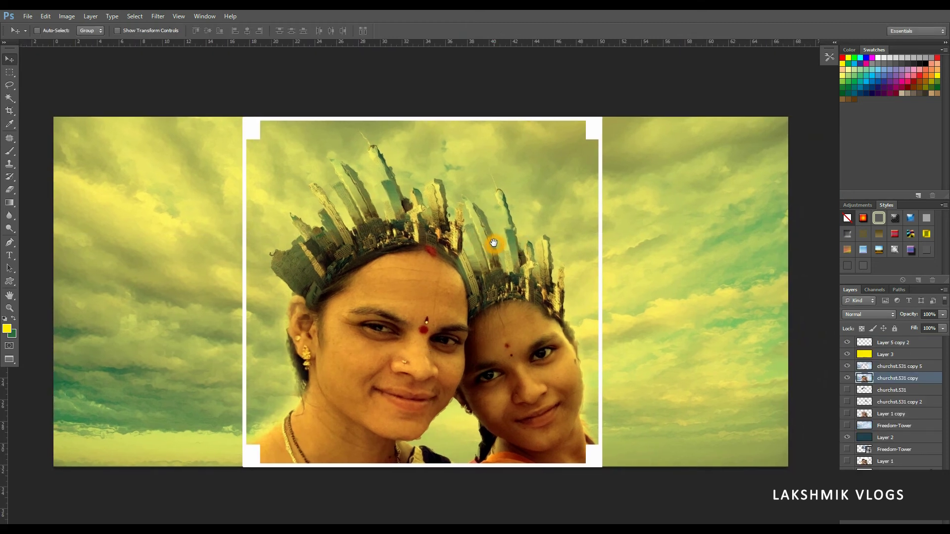
key(ctrl+shift+s)
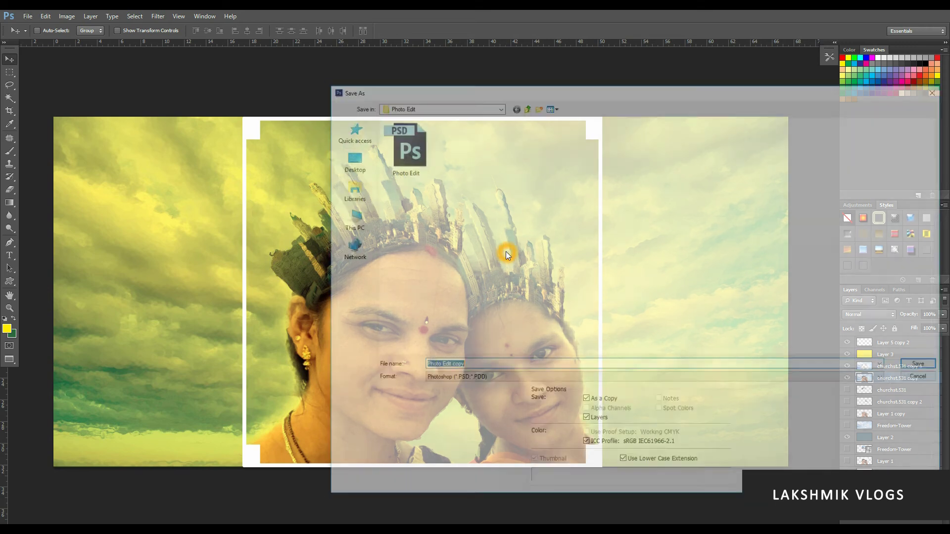
click(514, 379)
click(518, 439)
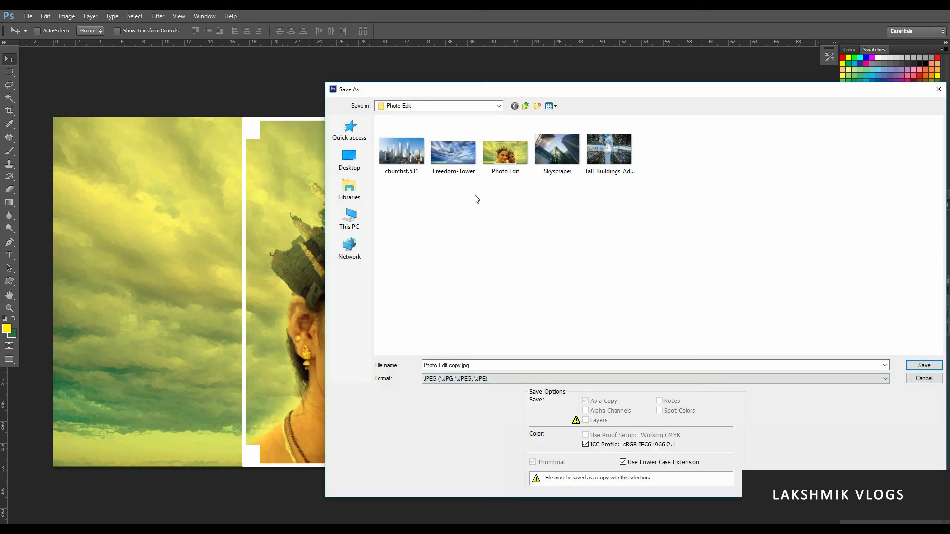
click(508, 161)
key(Return)
key(Return)
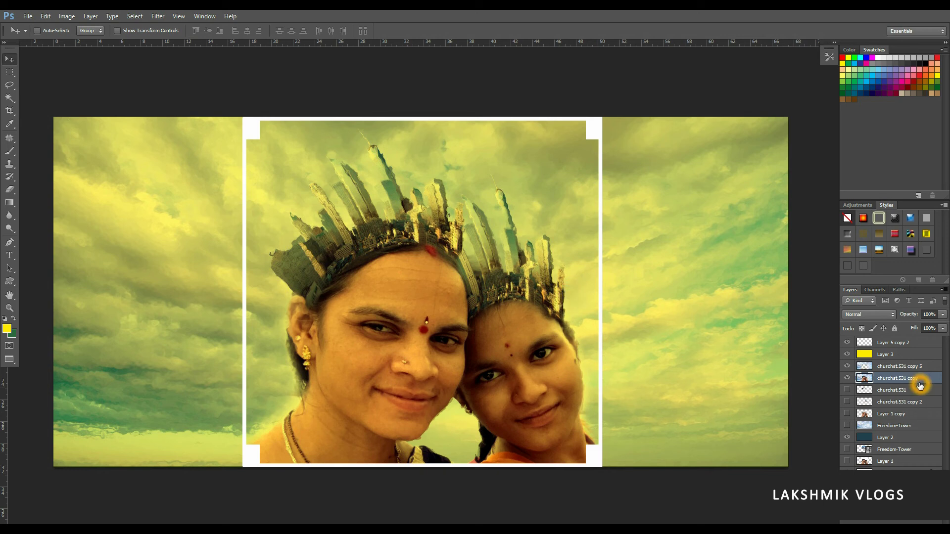
- Duplicate Layer 1, bring the copy to the top of the layer stack and make it visible
click(921, 414)
click(902, 463)
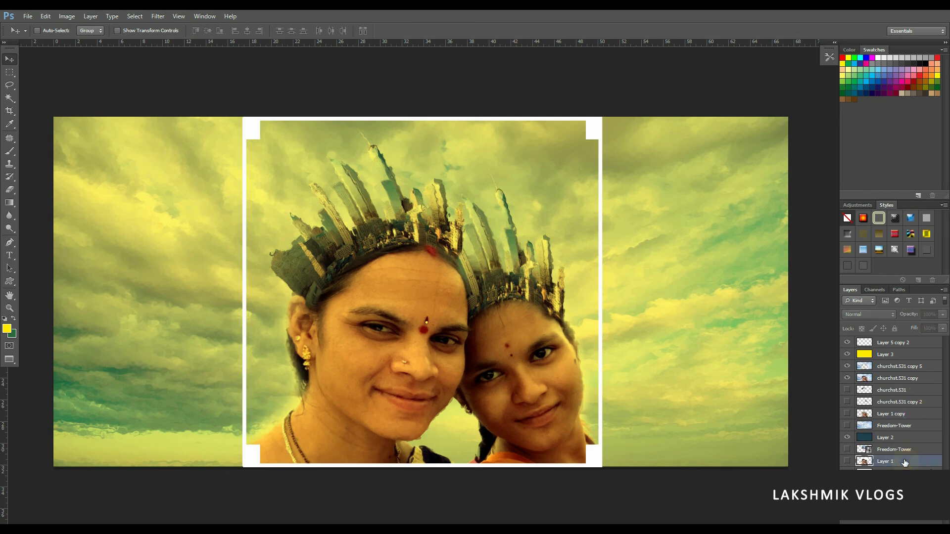
key(ctrl+shift+bracketright)
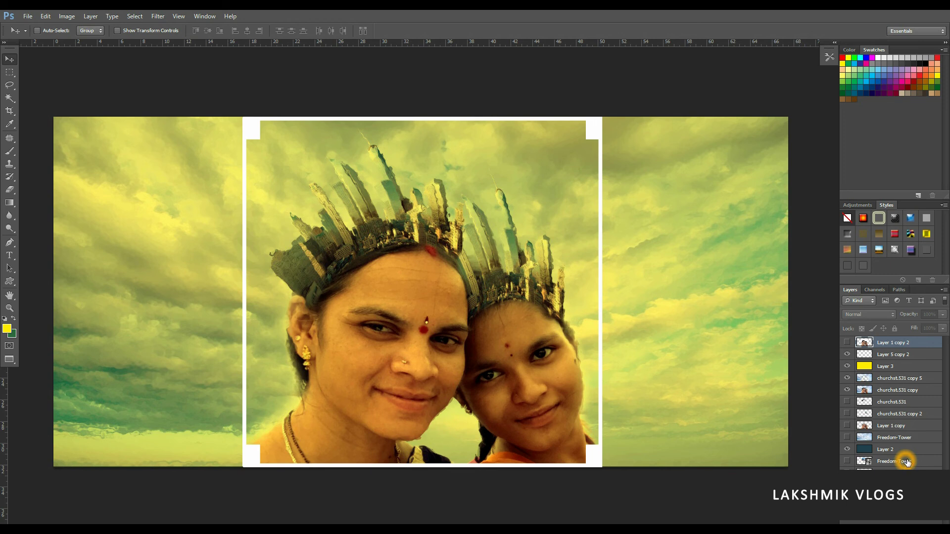
click(848, 343)
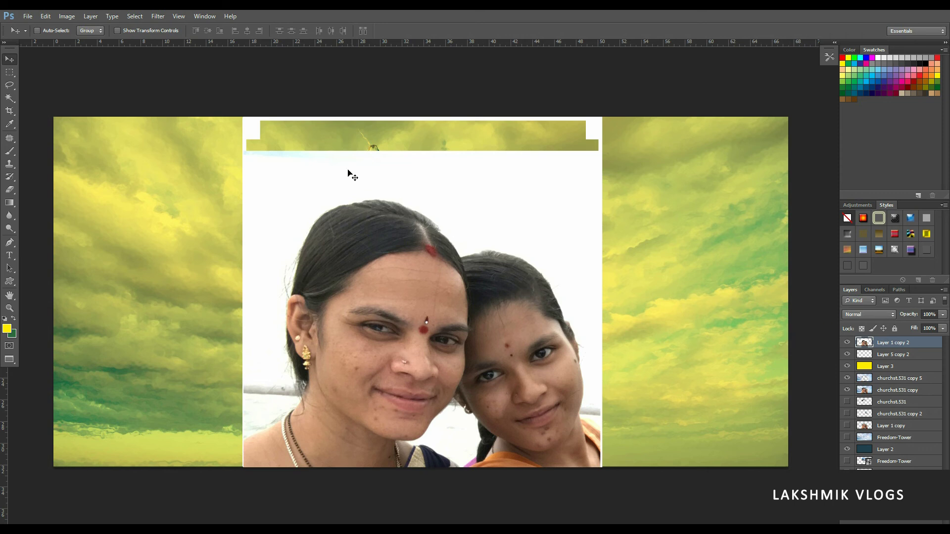
- Copy a vertical strip about 9.9 cm wide through the larger face of the original photo to a new layer and hide Layer 1 copy 2
key(m)
drag(325, 146, 431, 505)
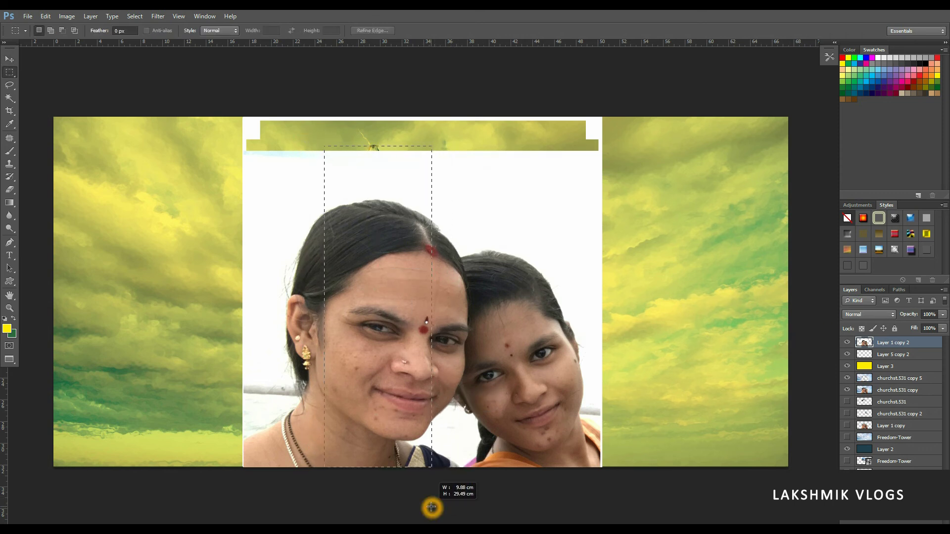
key(ctrl+j)
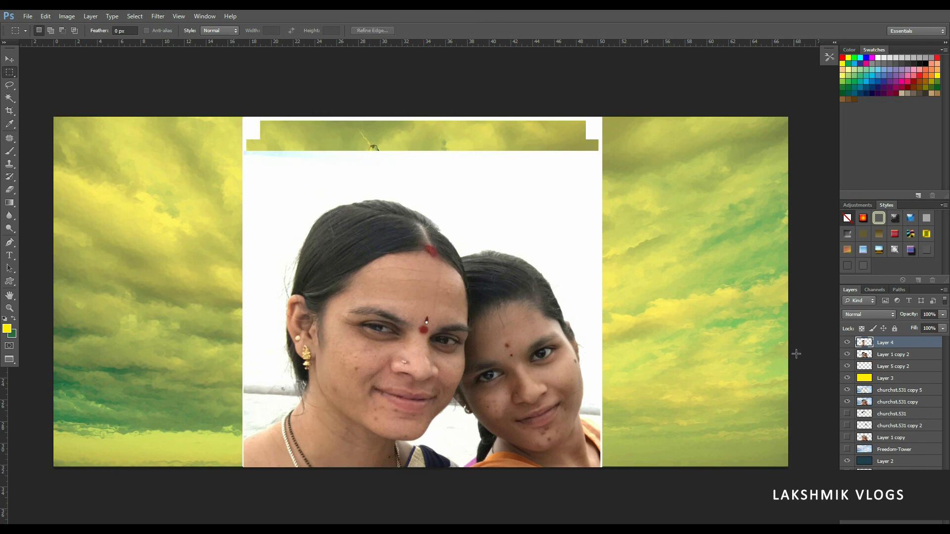
click(848, 355)
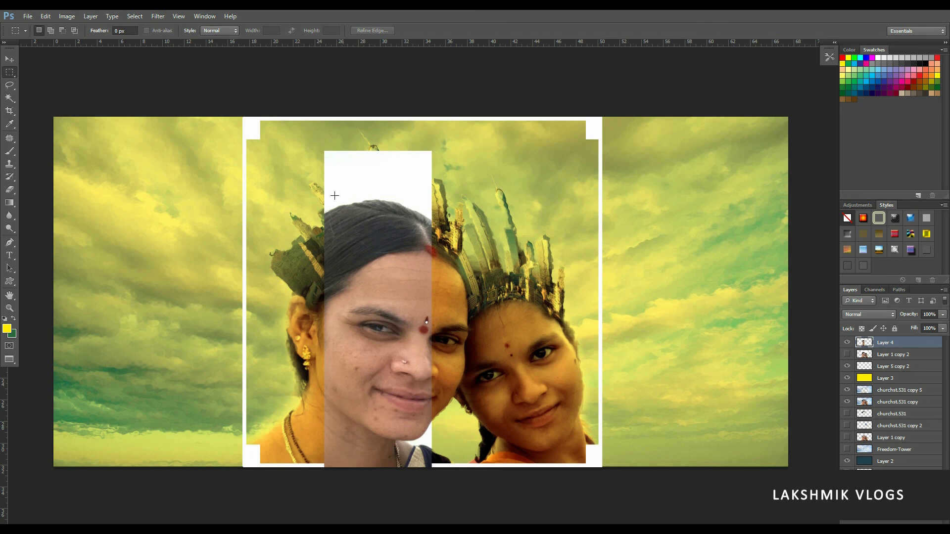
- Trim the upper and lower parts of the copied strip, leaving only a narrow band across the larger face's eye
drag(292, 120, 492, 237)
key(Delete)
key(ctrl+d)
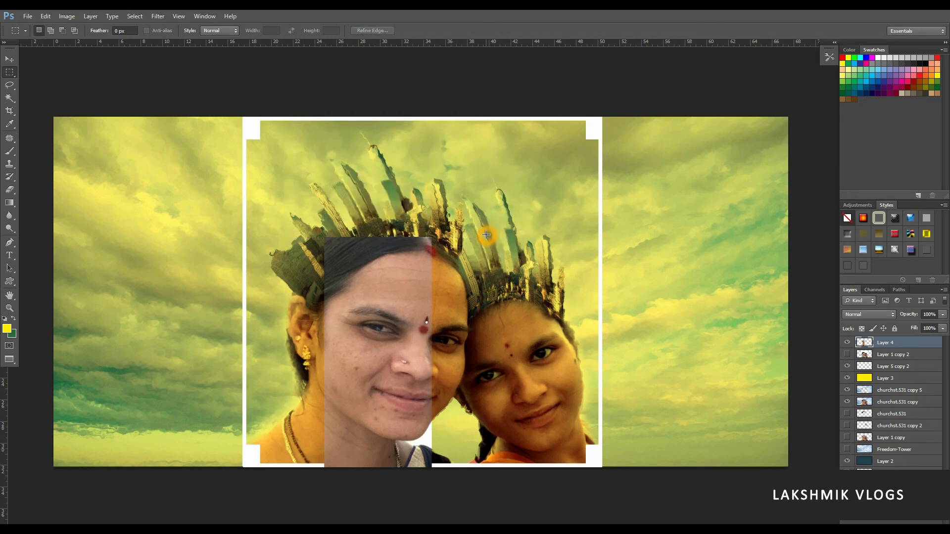
drag(477, 469, 255, 369)
key(Delete)
key(ctrl+d)
drag(268, 181, 468, 298)
key(Delete)
key(ctrl+d)
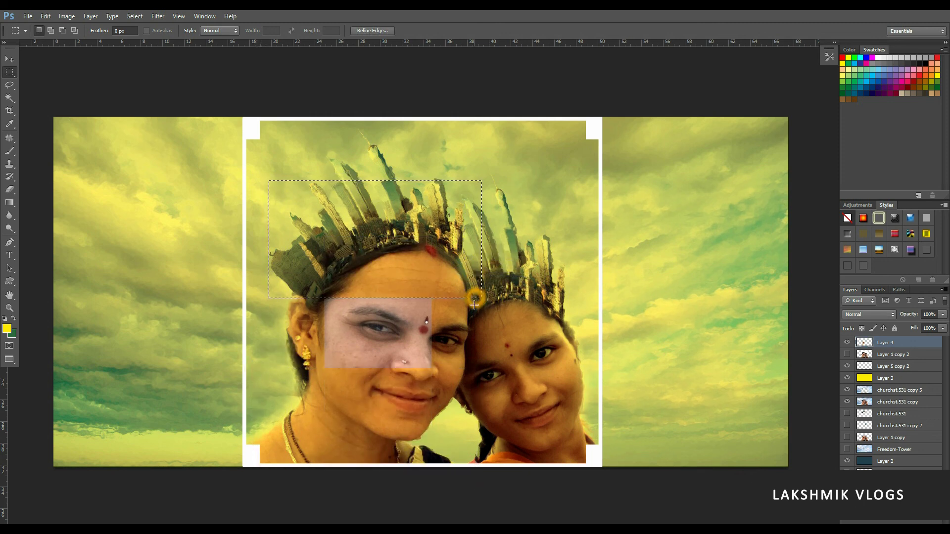
drag(482, 415, 200, 344)
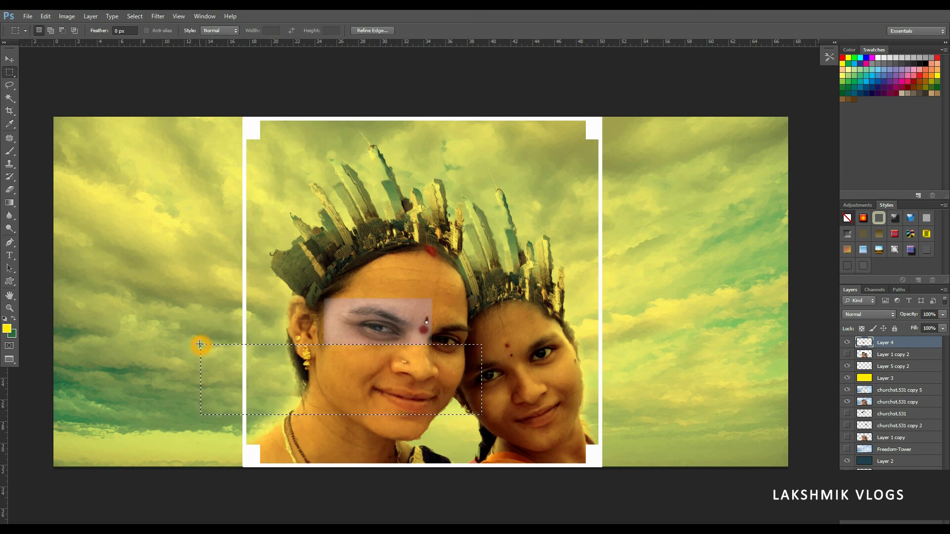
key(ctrl+d)
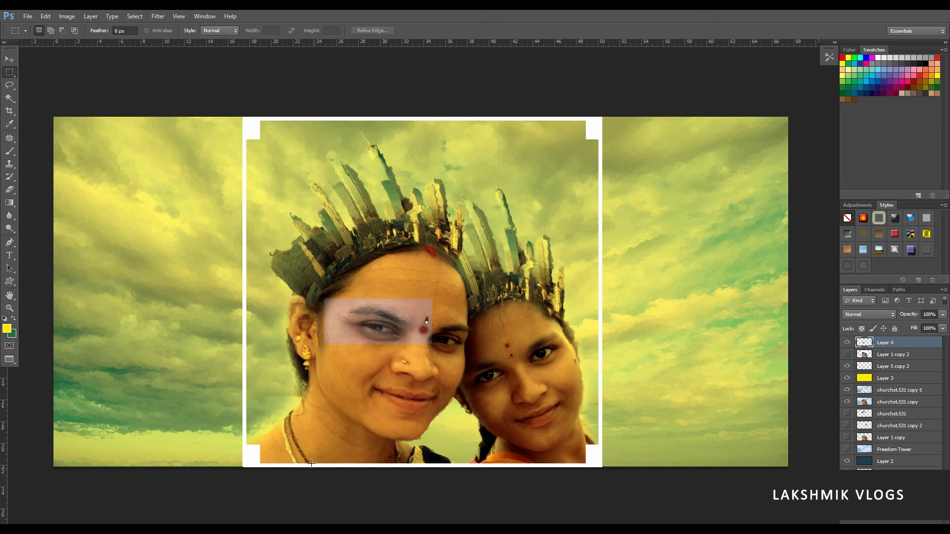
- Delete the layer holding the remaining eye-level band
key(v)
click(463, 327)
key(Delete)
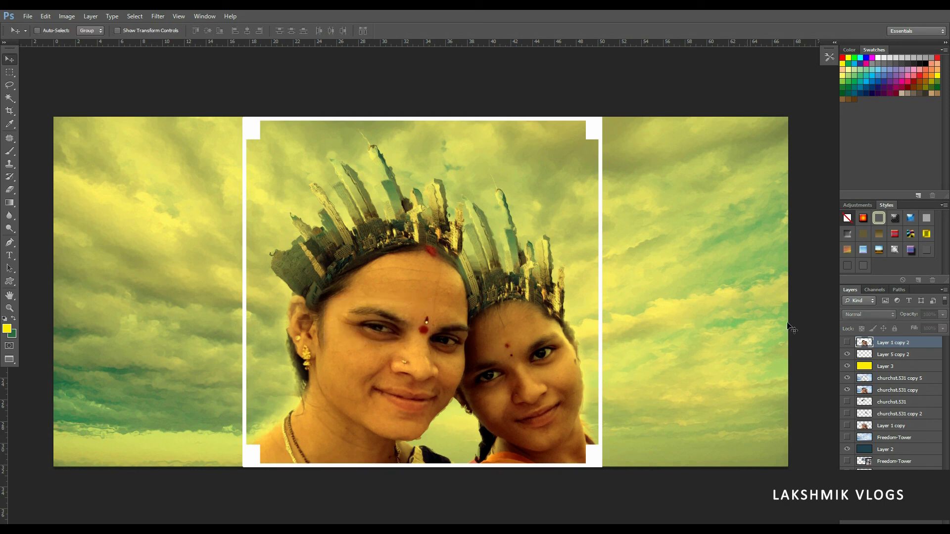
- Show Layer 1 copy 2, slide the original photo across the composition to compare before and after, and delete that layer
click(848, 343)
drag(455, 355, 945, 385)
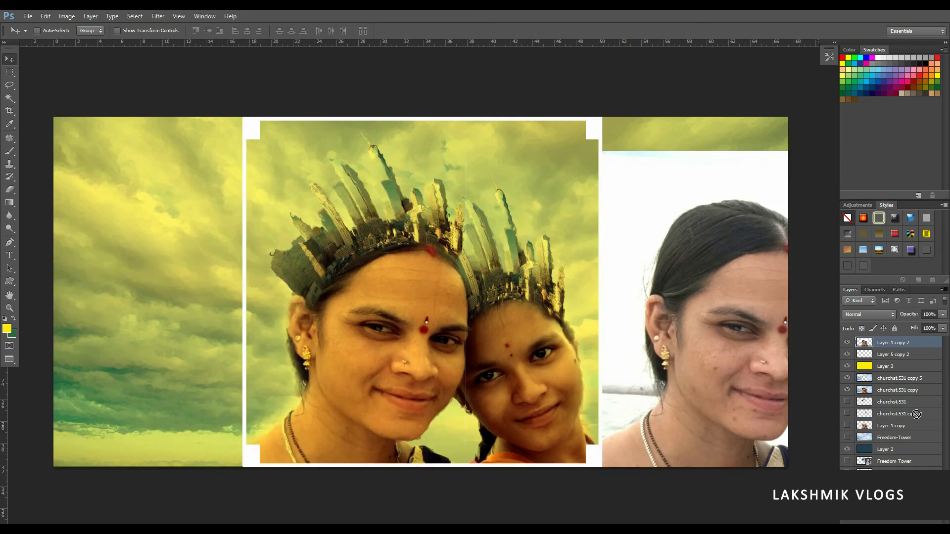
drag(916, 415, 213, 440)
key(Delete)
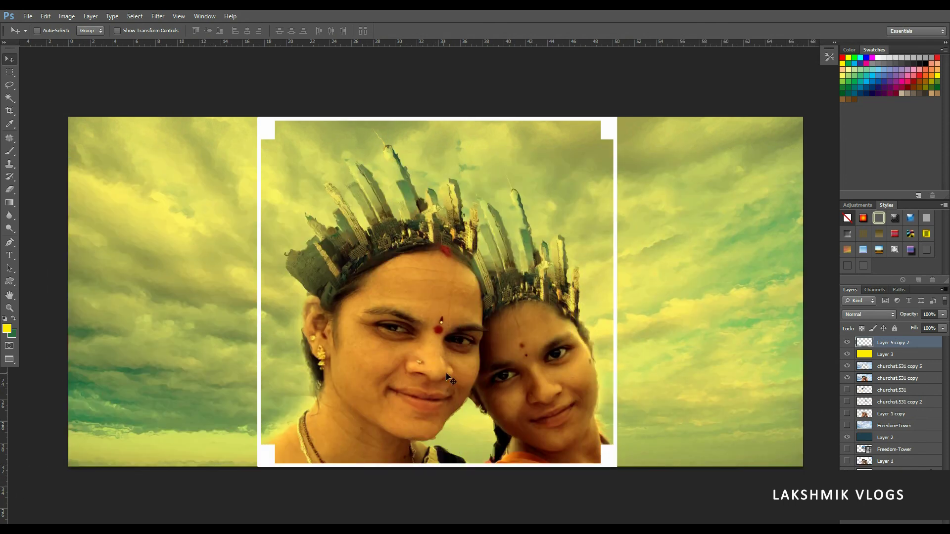
click(541, 280)
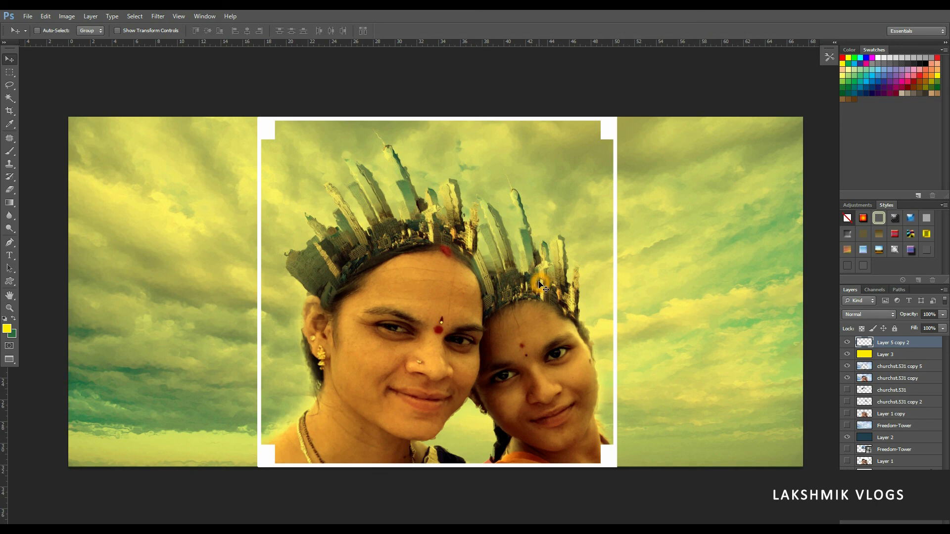